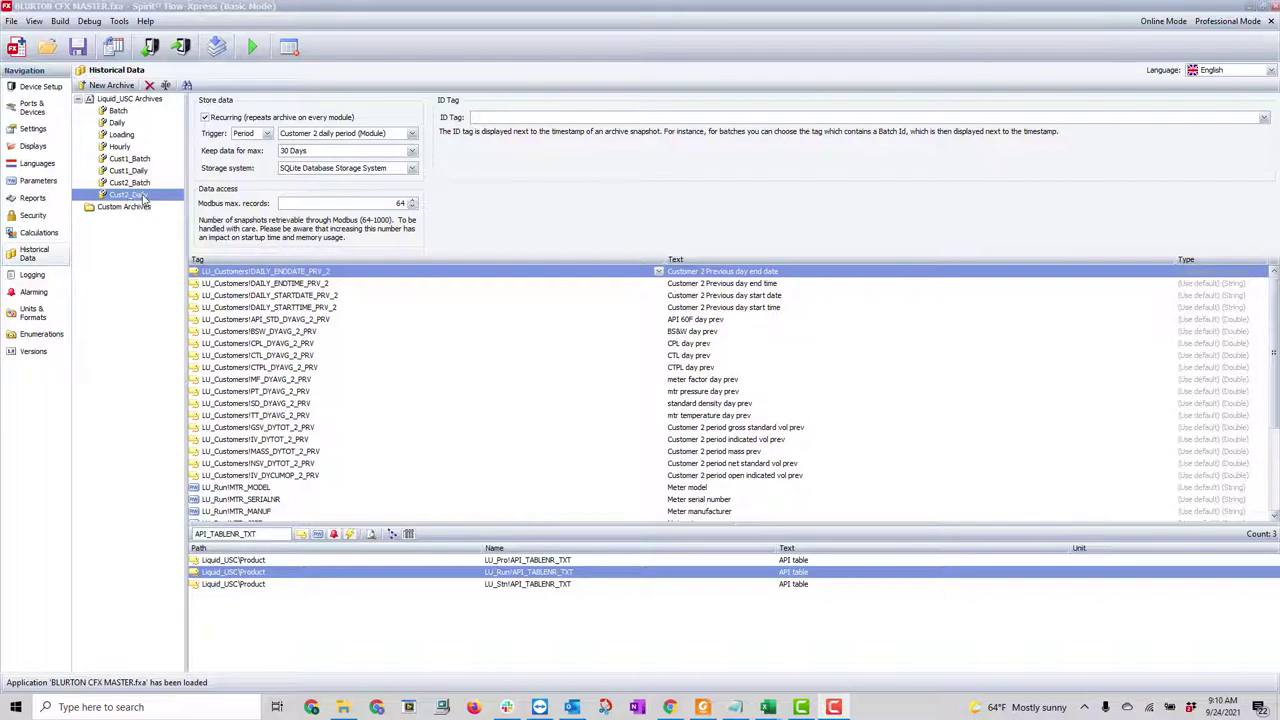
# - Add four new empty archives to the archive list
pyautogui.scroll(-2, 242, 298)
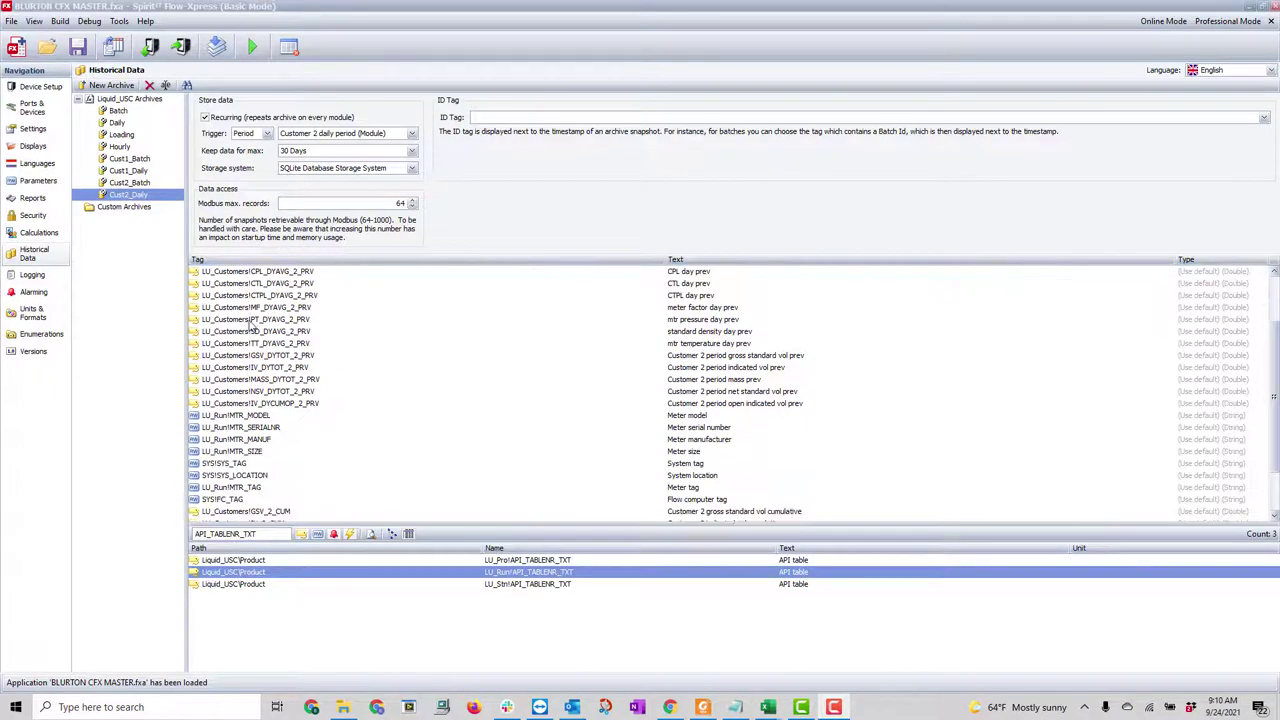
pyautogui.scroll(2, 250, 325)
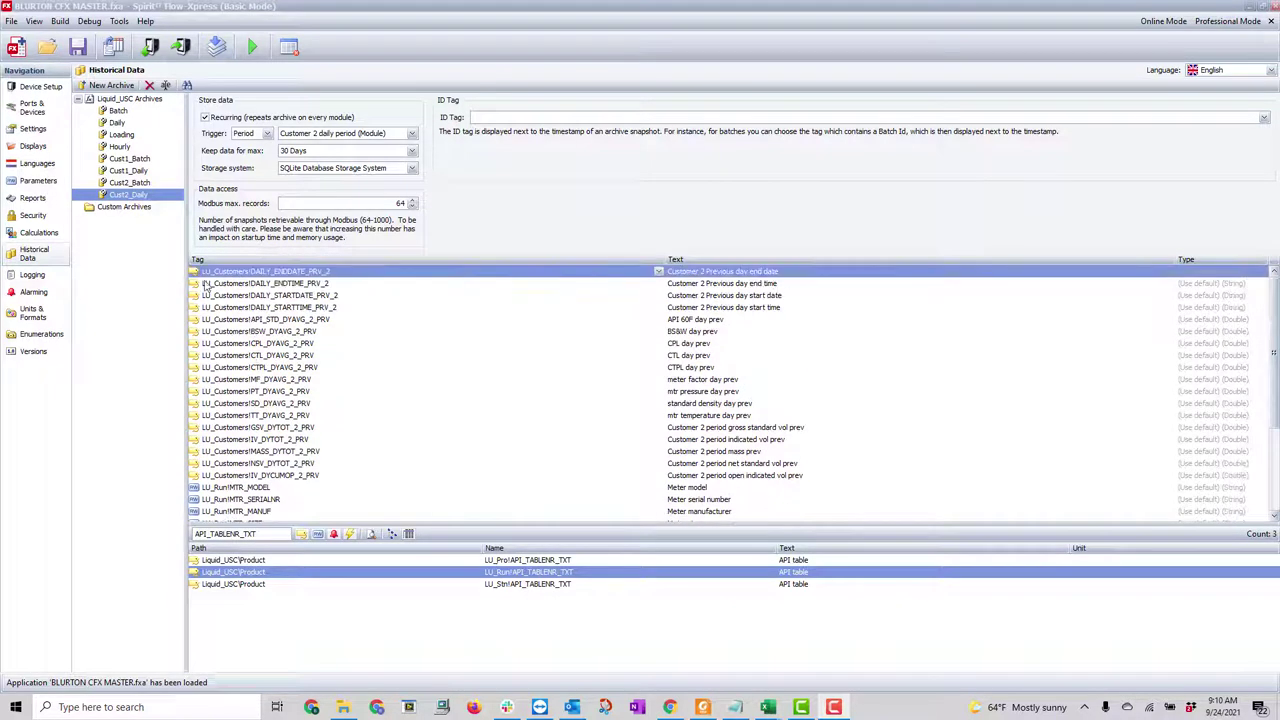
pyautogui.click(118, 86)
pyautogui.click(118, 86)
pyautogui.click(118, 86)
pyautogui.click(118, 86)
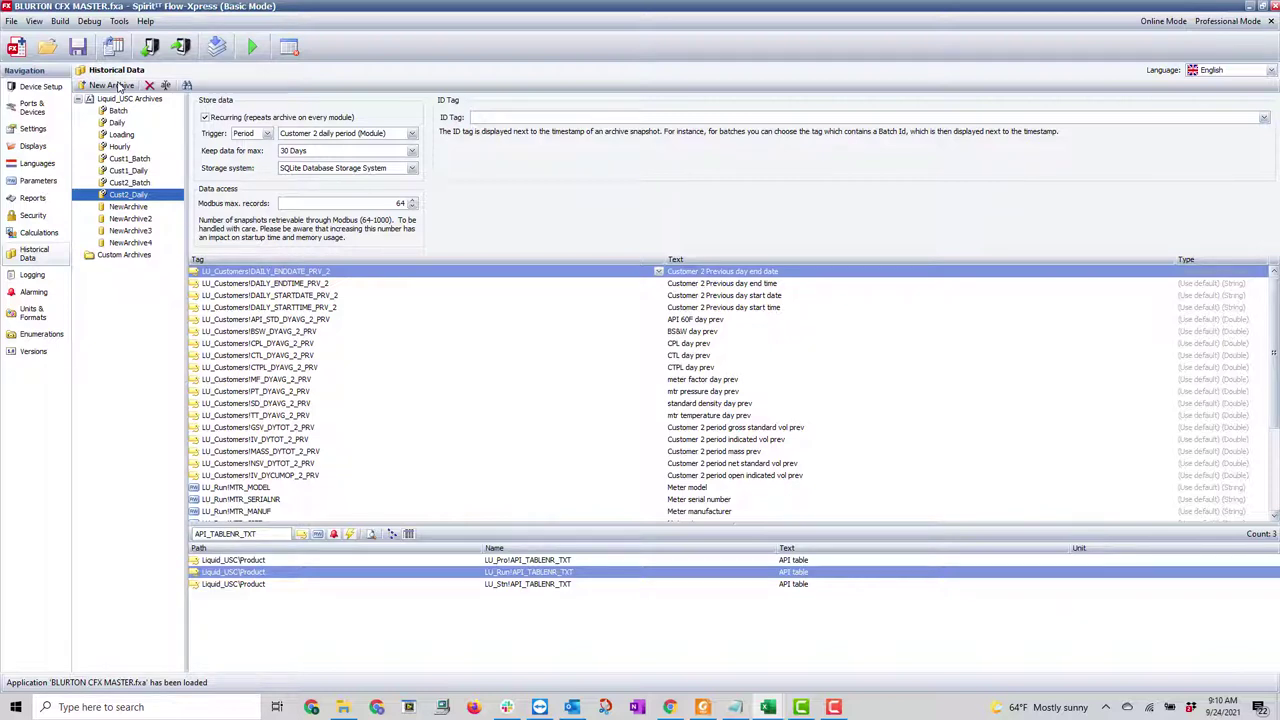
# - Rename the first two new archives to Cust3_Batch and Cust3_Daily
pyautogui.click(151, 206)
pyautogui.click(147, 184)
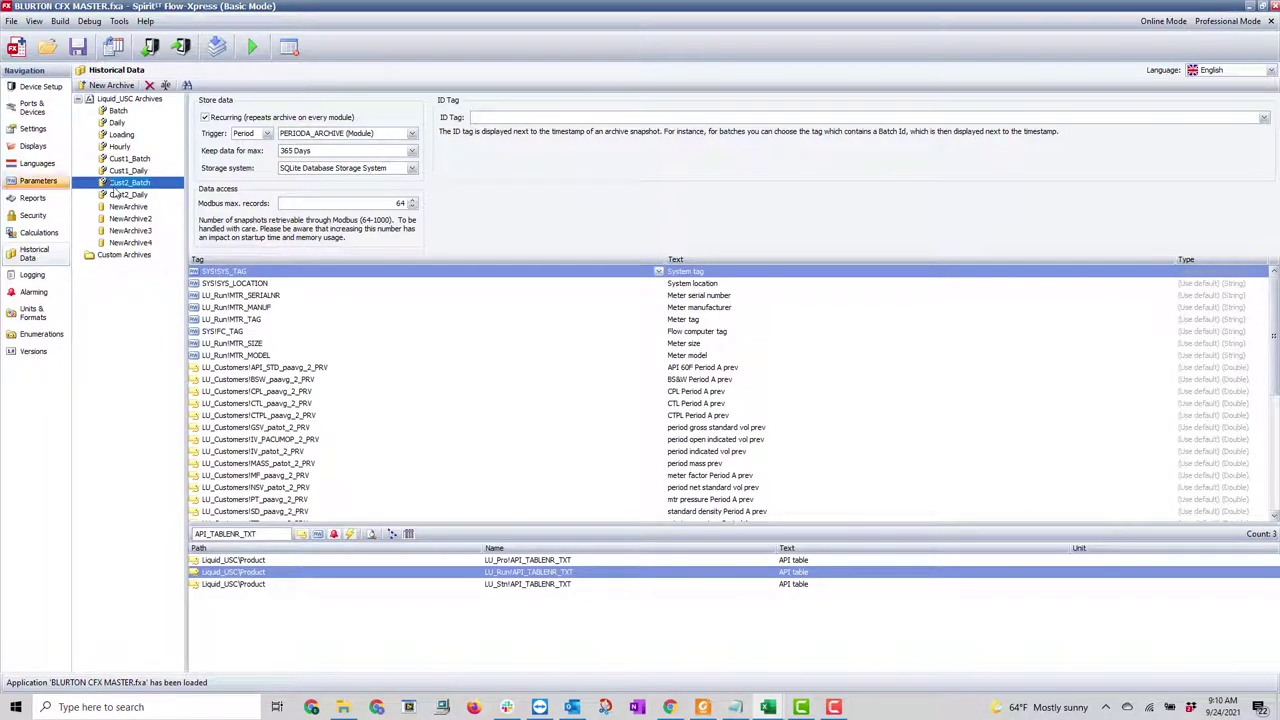
pyautogui.click(168, 208)
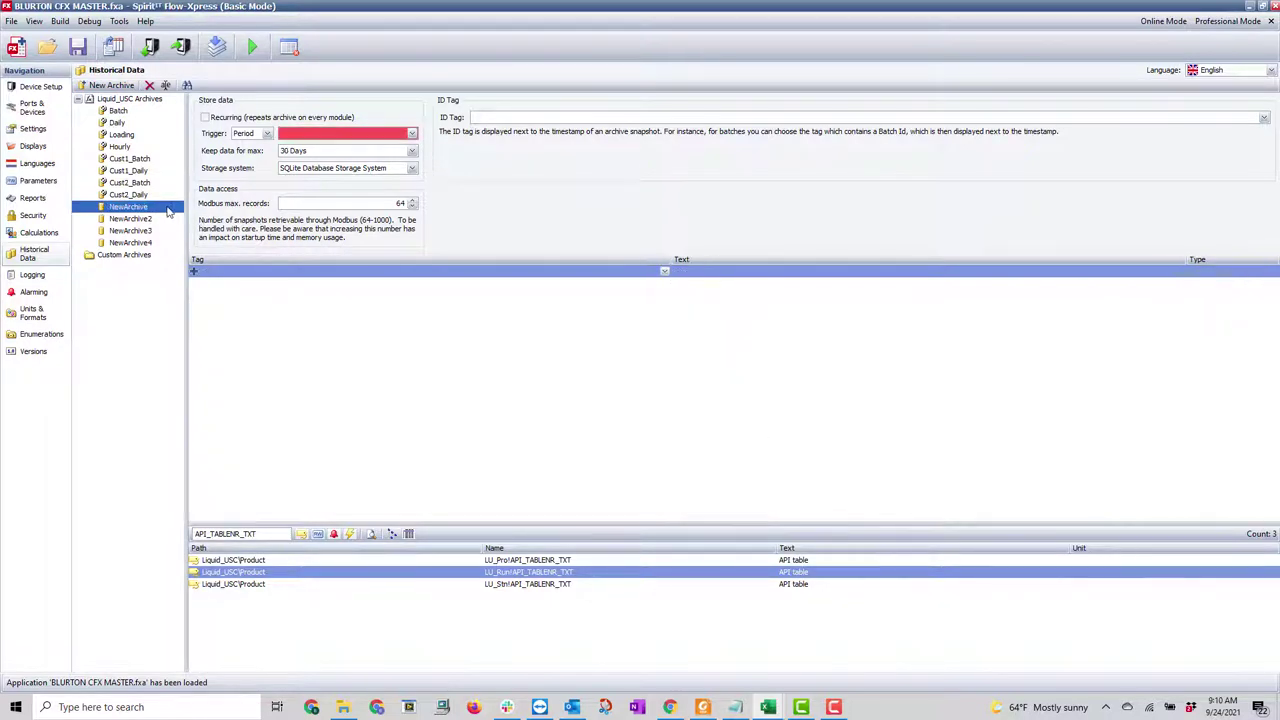
pyautogui.click(168, 210)
pyautogui.write('Cust1_Batch')
pyautogui.click(152, 197)
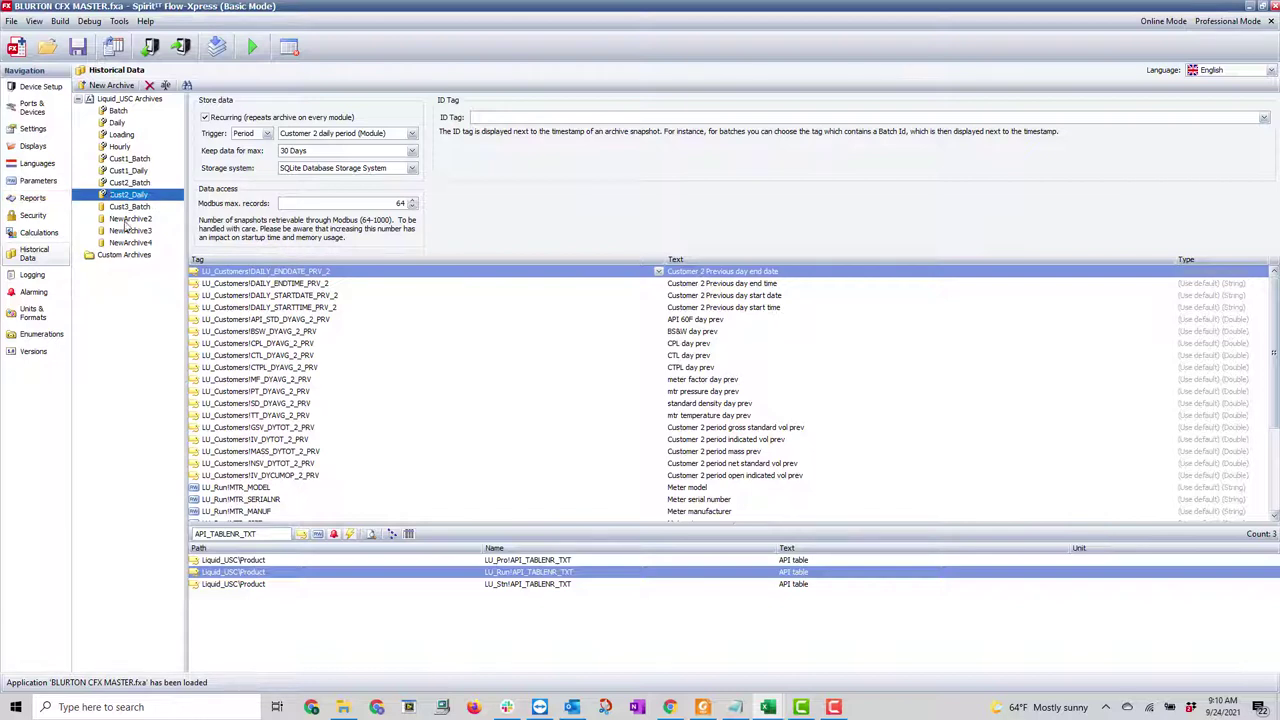
pyautogui.click(158, 219)
pyautogui.write('Cust2_Daily')
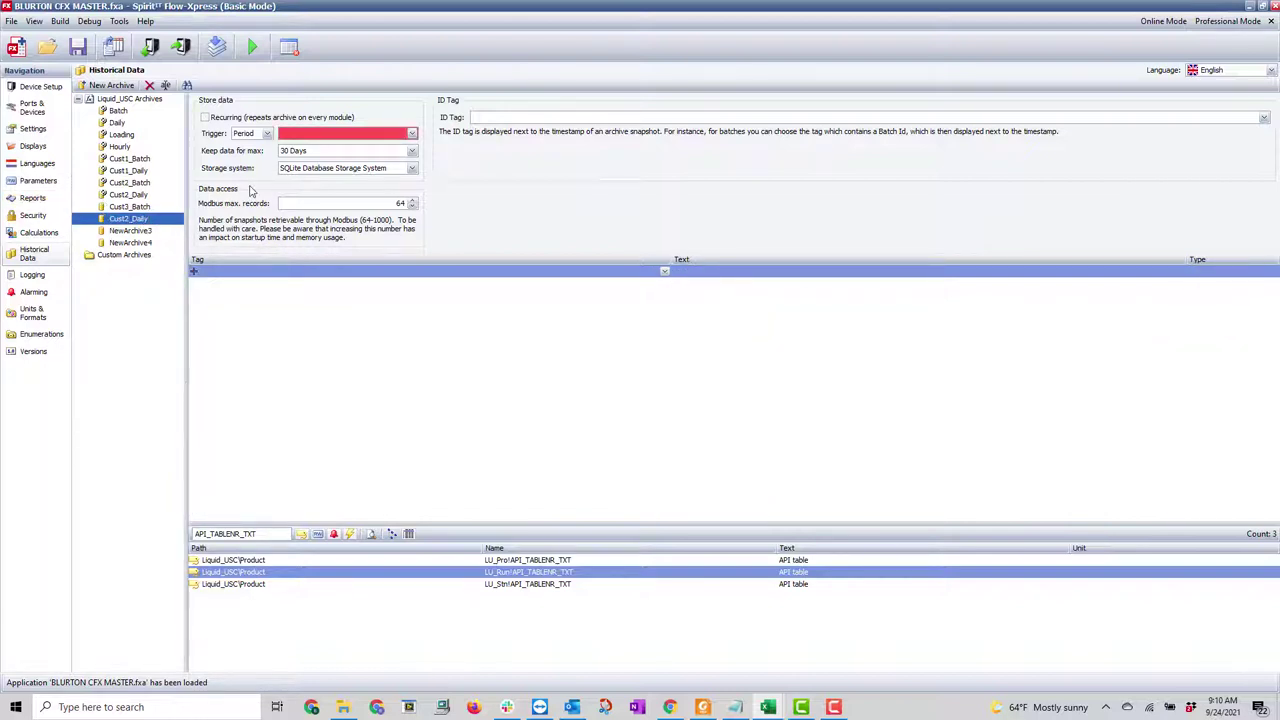
# - Rename the remaining new archives to Cust4_Daily and Cust4_Batch
pyautogui.click(148, 243)
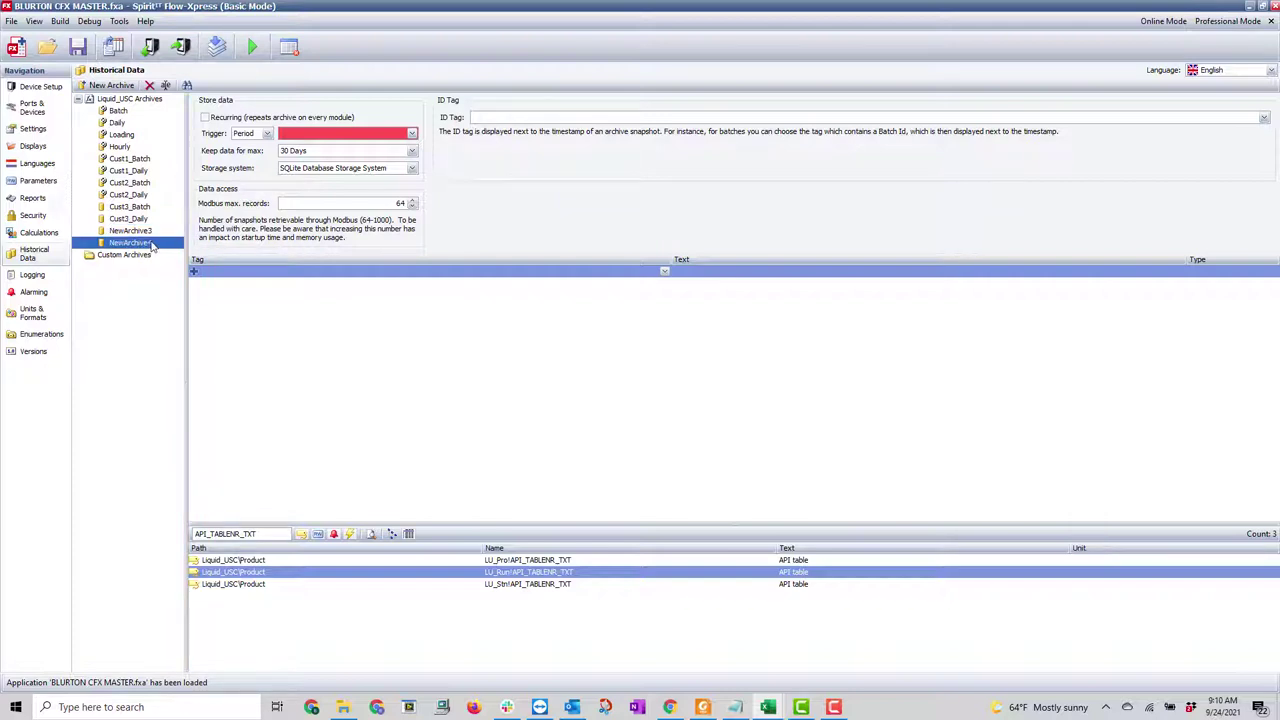
pyautogui.write('Cust2_Daily')
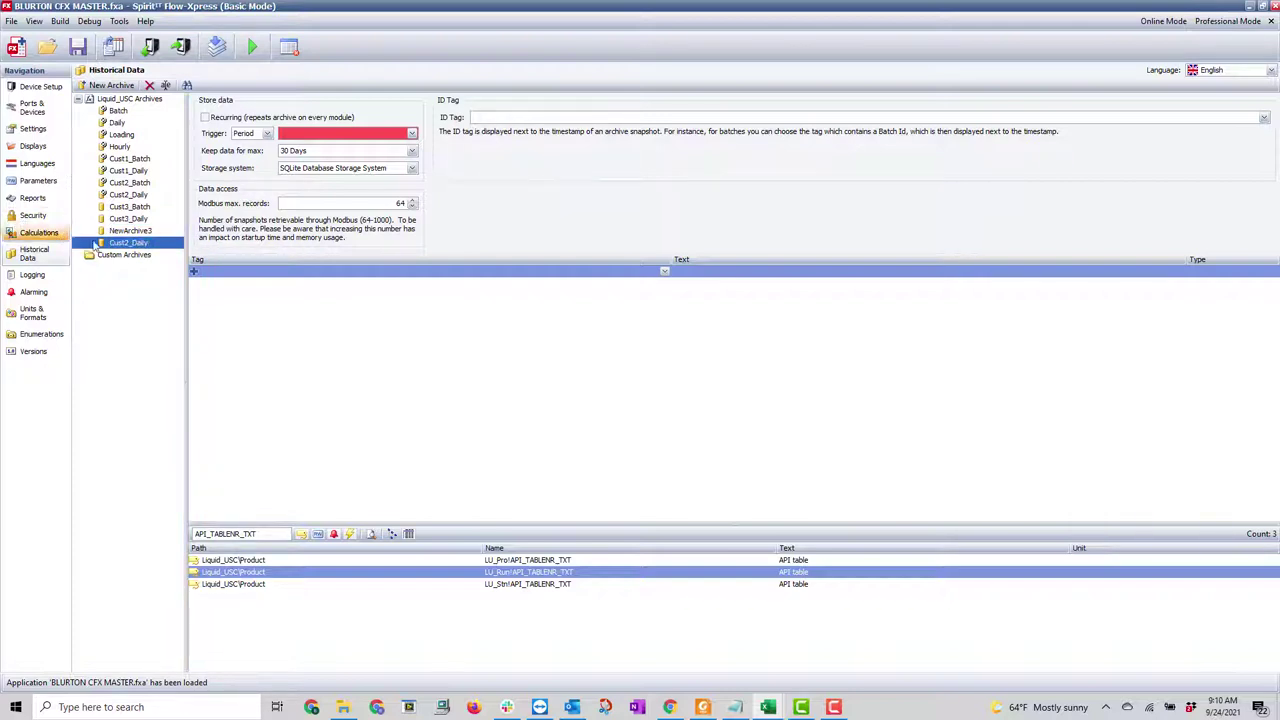
pyautogui.press('BackSpace')
pyautogui.write('4')
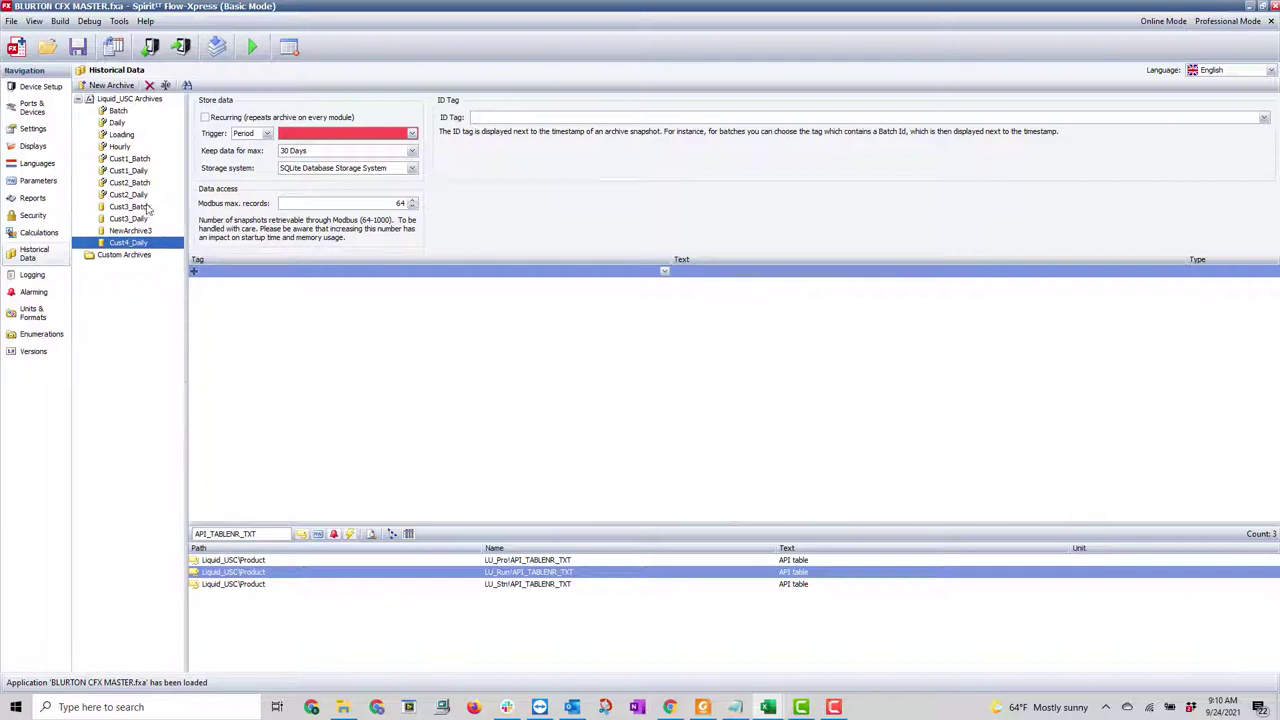
pyautogui.click(150, 208)
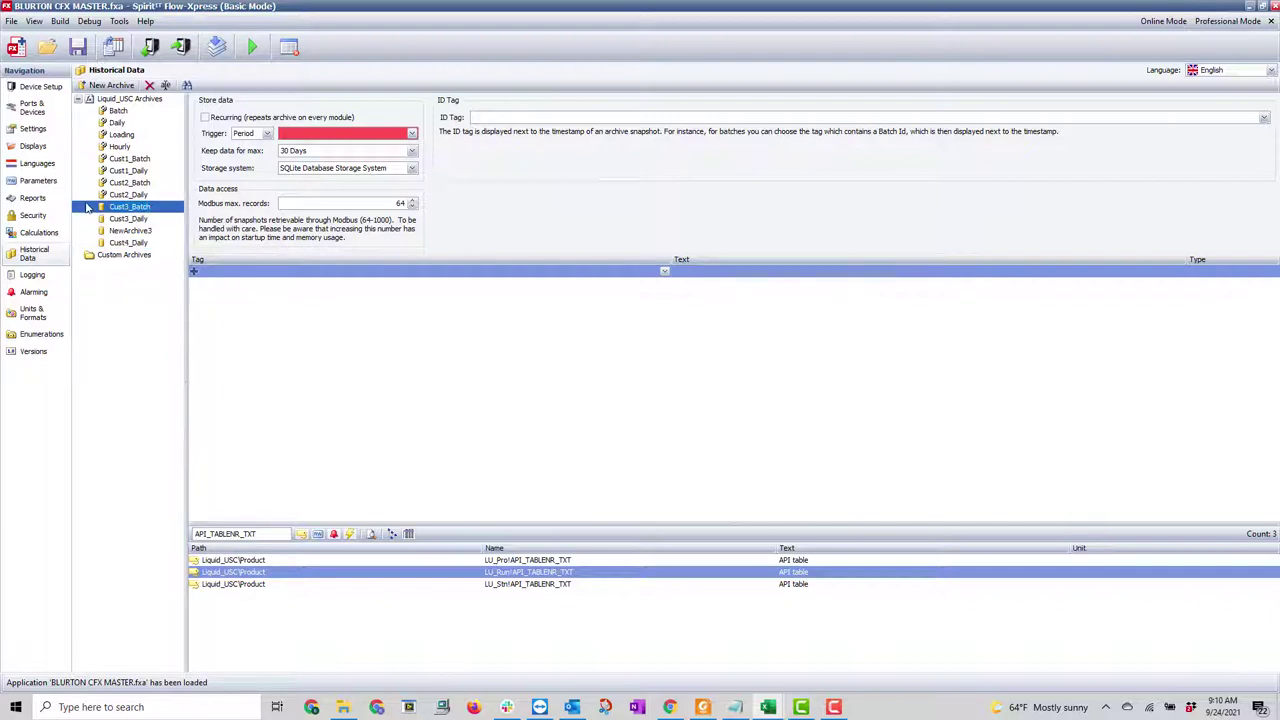
pyautogui.click(157, 231)
pyautogui.write('Cust3_Batch')
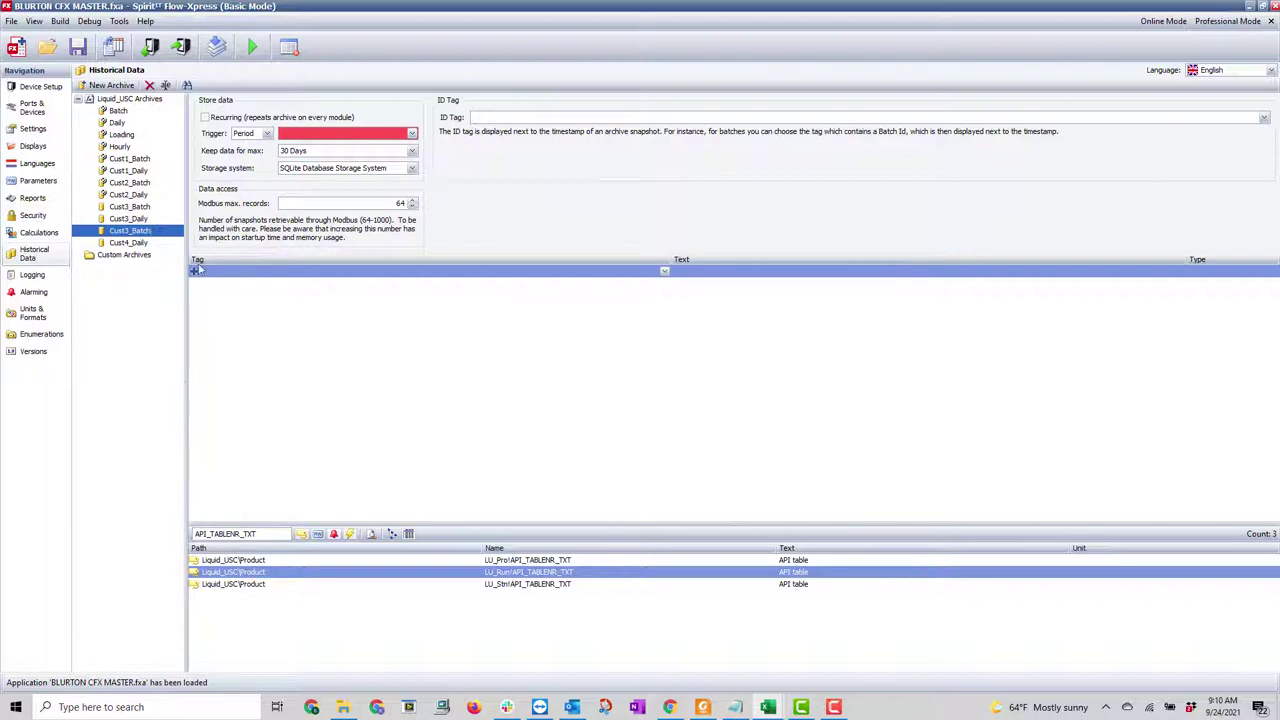
pyautogui.press('Return')
pyautogui.press('BackSpace')
pyautogui.write('4')
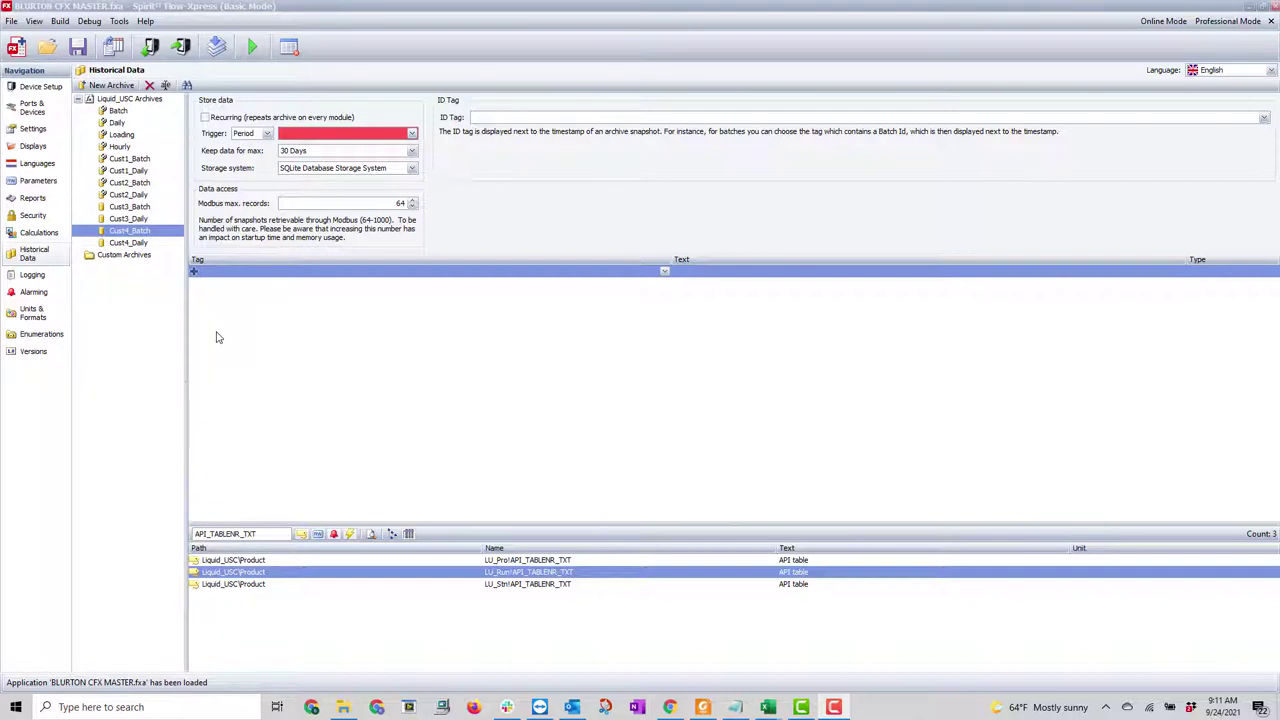
# - Make Cust3_Batch recurring, triggered by PERIODA_ARCHIVE (Module), keeping data for 365 days
pyautogui.click(181, 207)
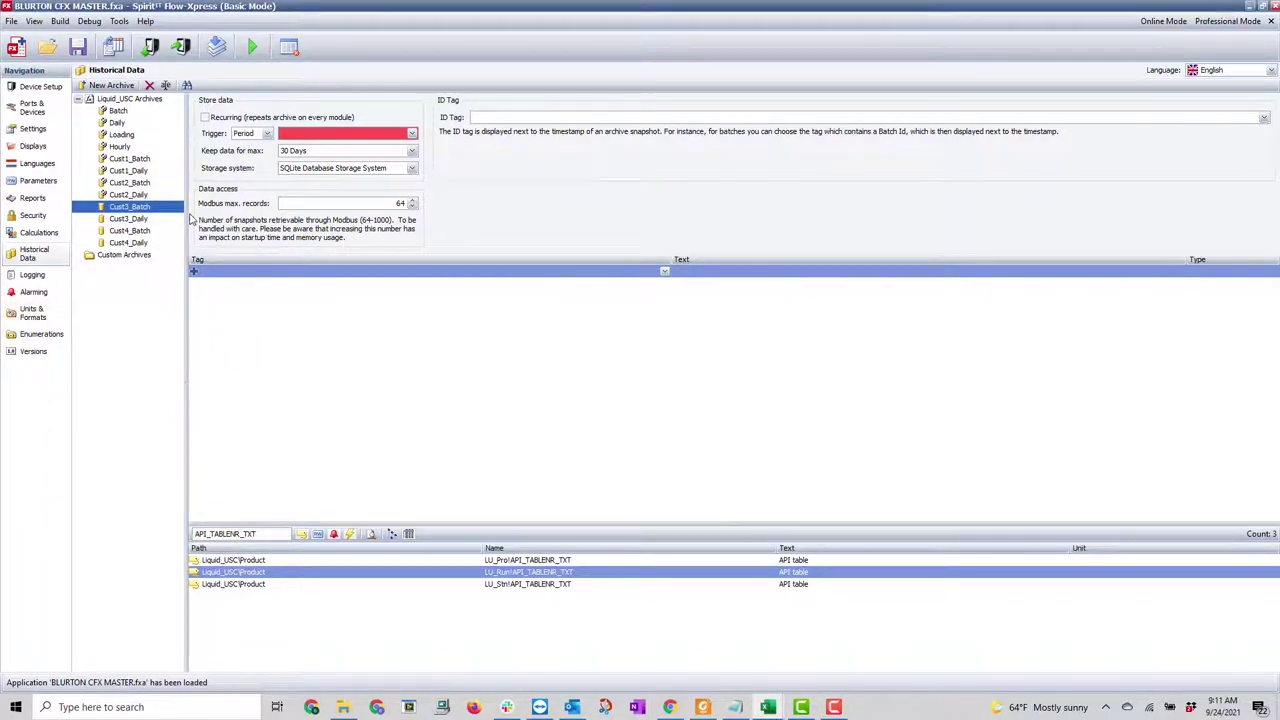
pyautogui.click(148, 160)
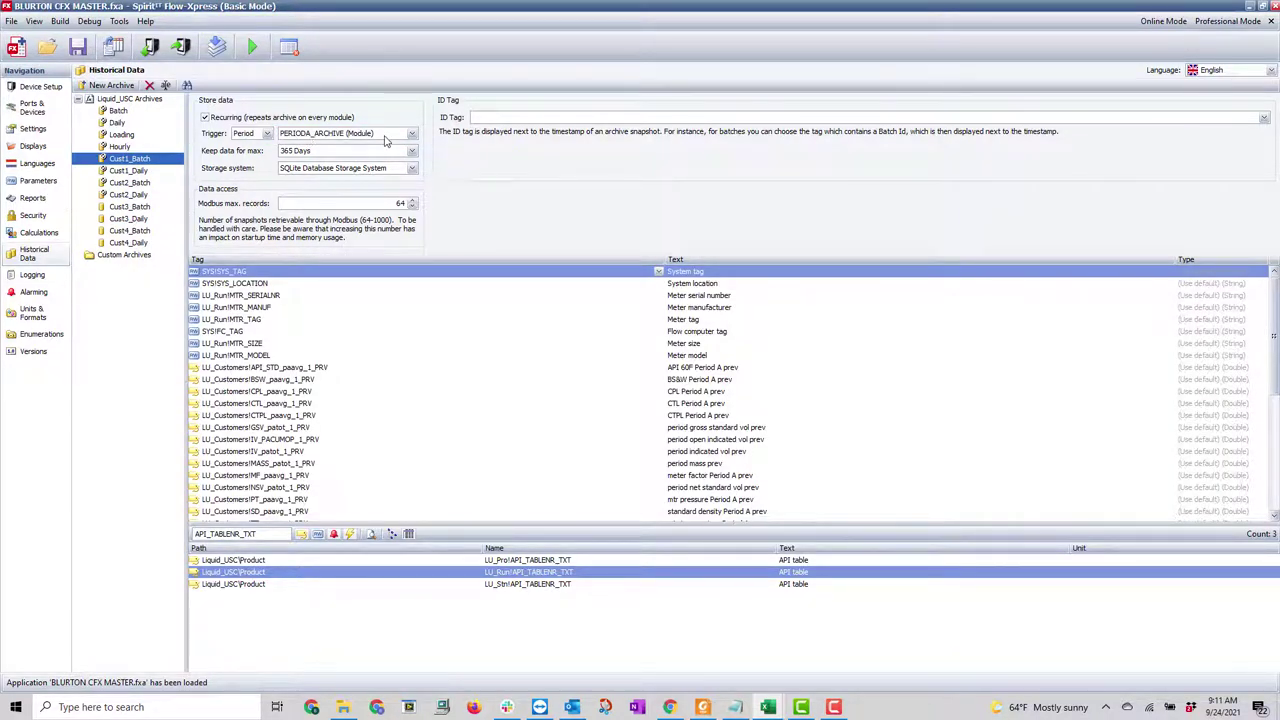
pyautogui.click(150, 208)
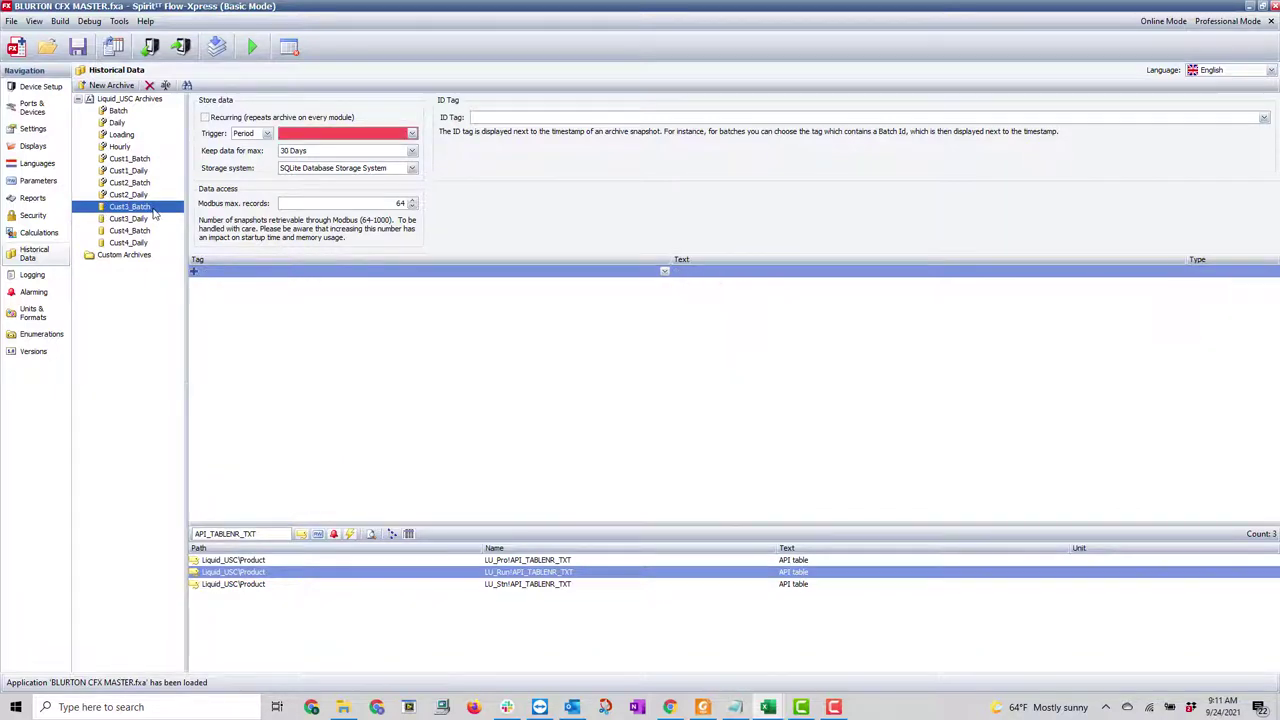
pyautogui.click(204, 117)
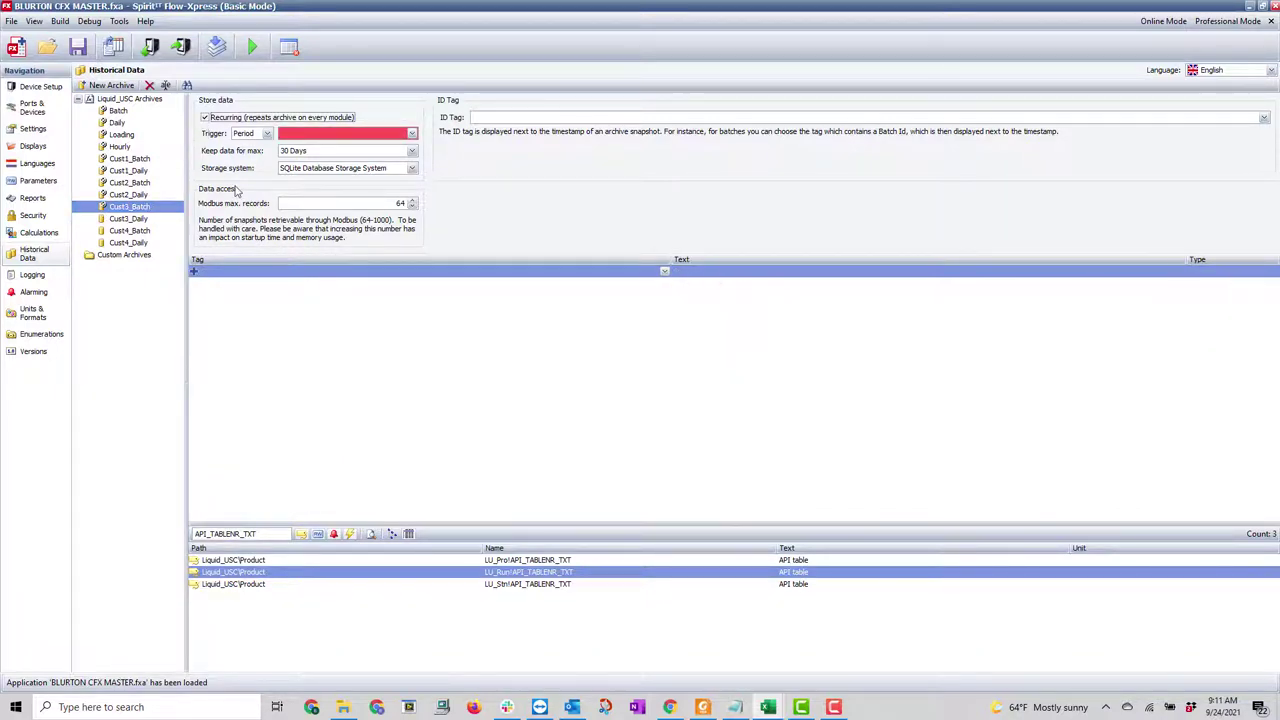
pyautogui.click(325, 135)
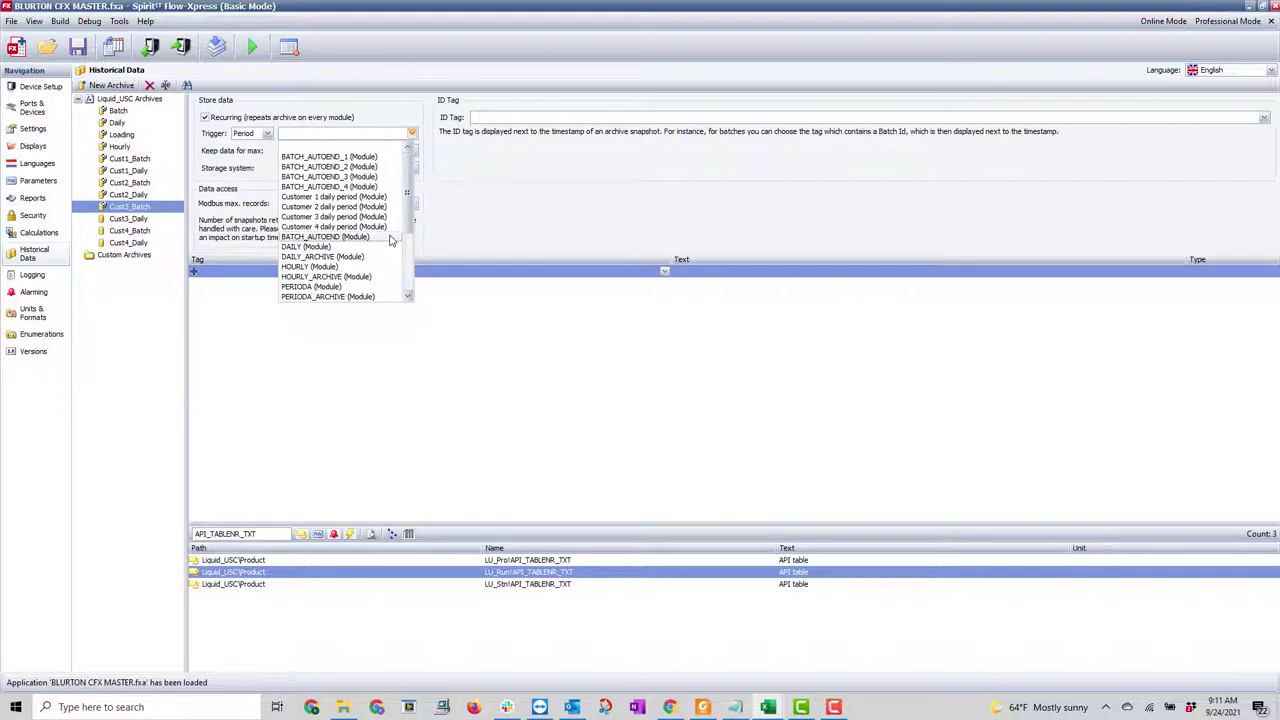
pyautogui.scroll(-1, 389, 231)
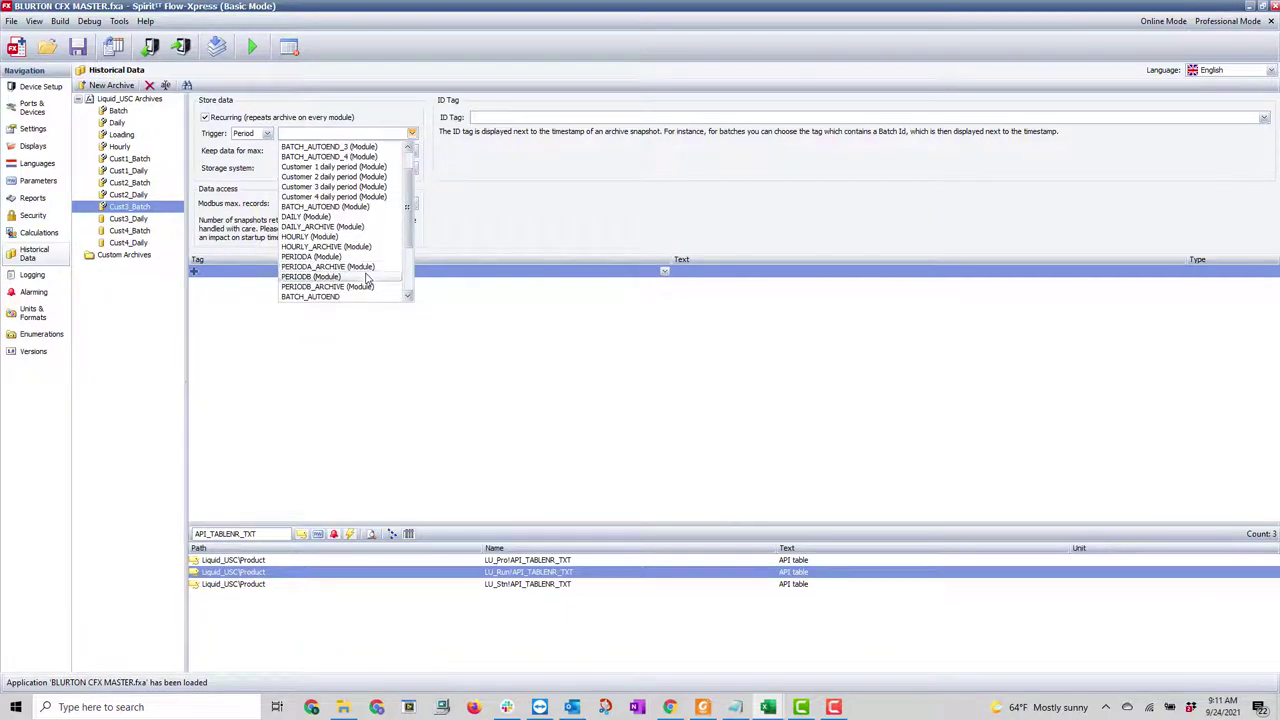
pyautogui.click(373, 267)
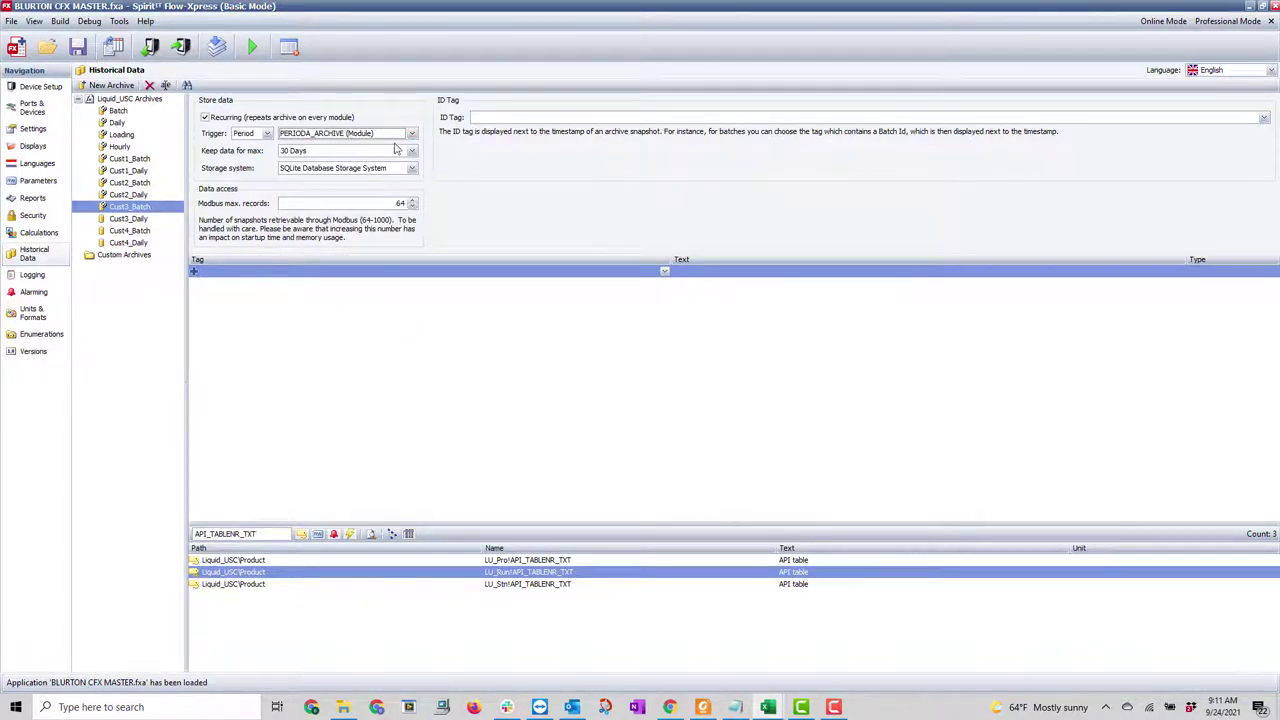
pyautogui.click(345, 152)
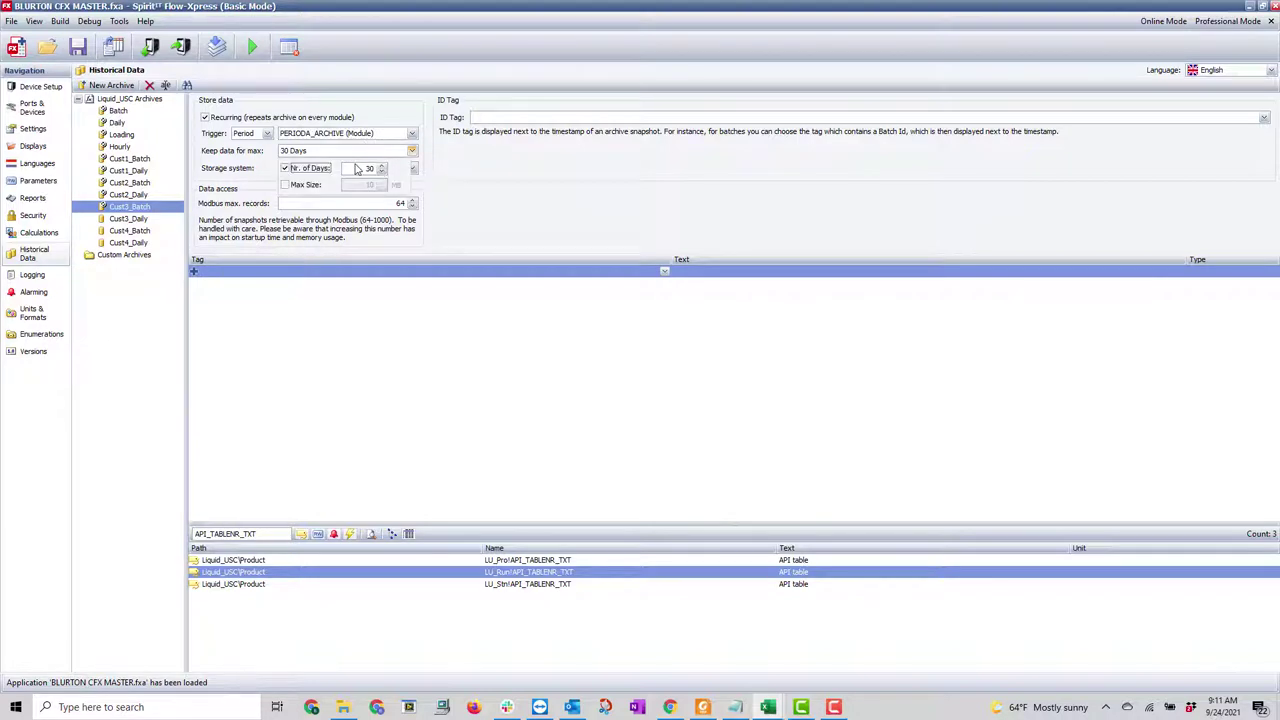
pyautogui.click(355, 170)
pyautogui.click(500, 186)
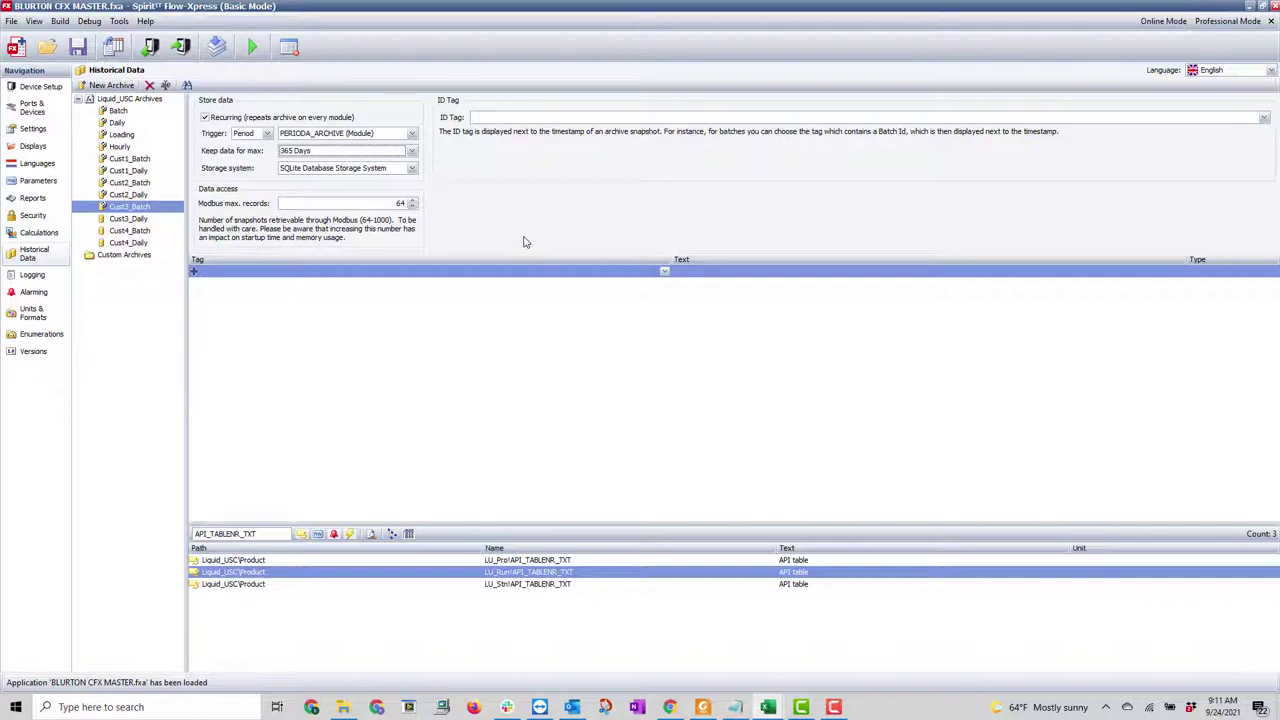
pyautogui.click(128, 218)
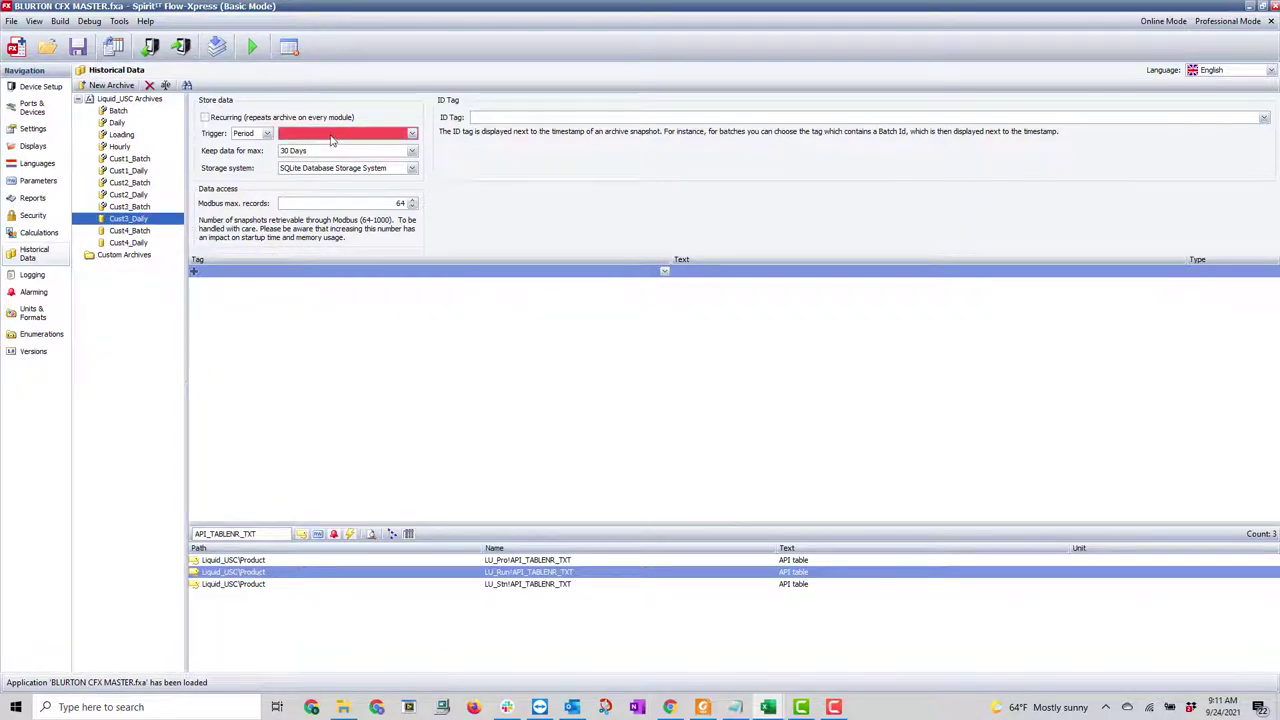
# - Make Cust3_Daily recurring on Customer 3 daily period (Module), keeping data for 180 days
pyautogui.click(206, 118)
pyautogui.click(292, 134)
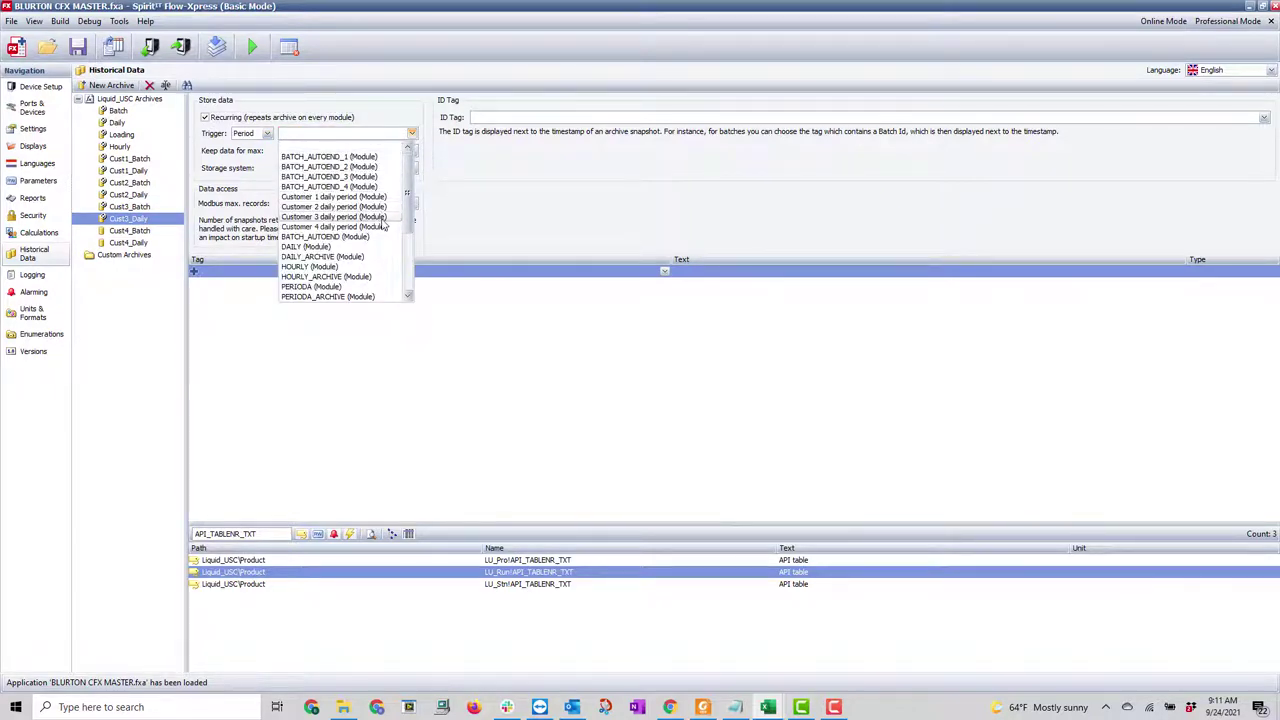
pyautogui.click(383, 217)
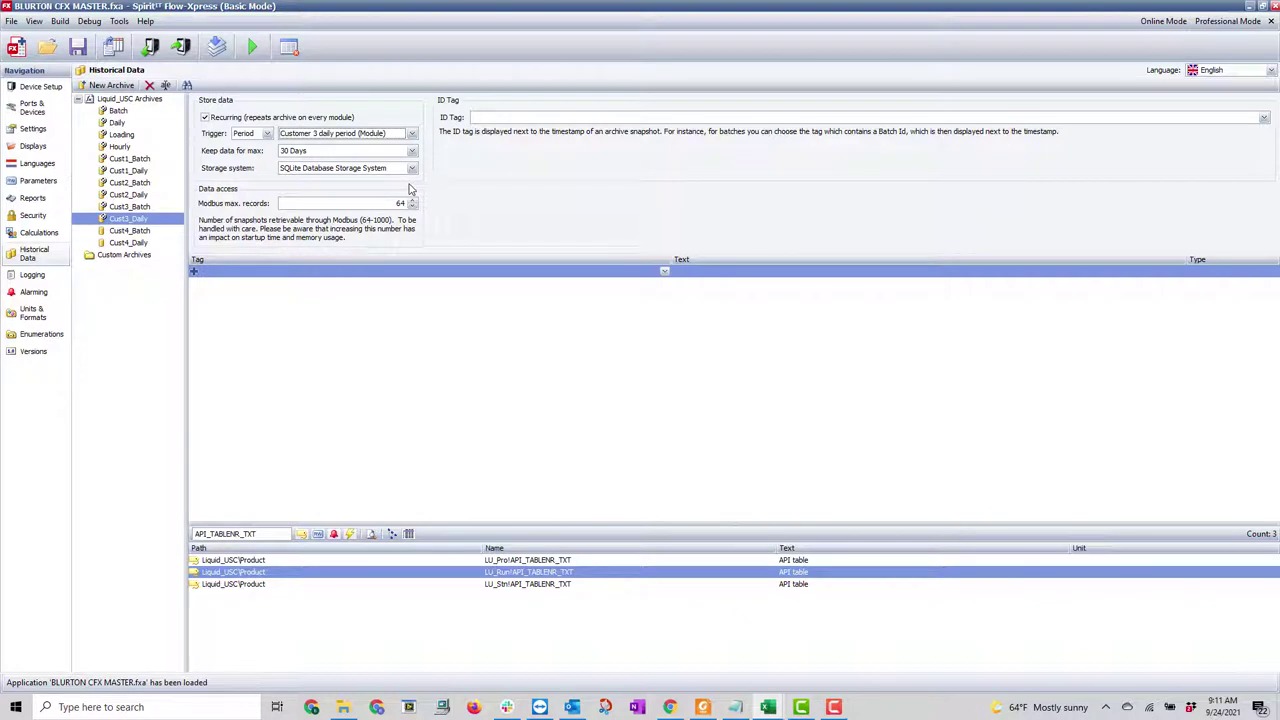
pyautogui.click(321, 151)
pyautogui.click(356, 169)
pyautogui.press('Return')
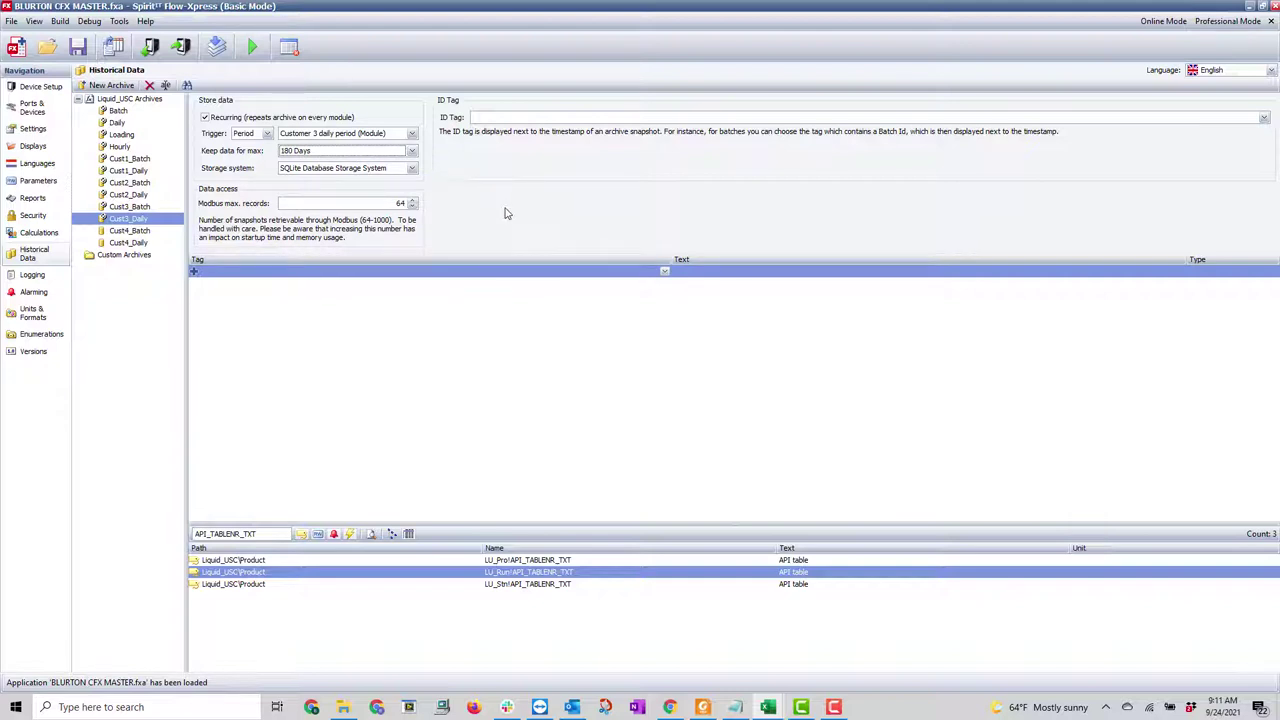
# - Set Cust4_Batch's trigger to PERIODA_ARCHIVE with 365 days of data kept
pyautogui.click(140, 232)
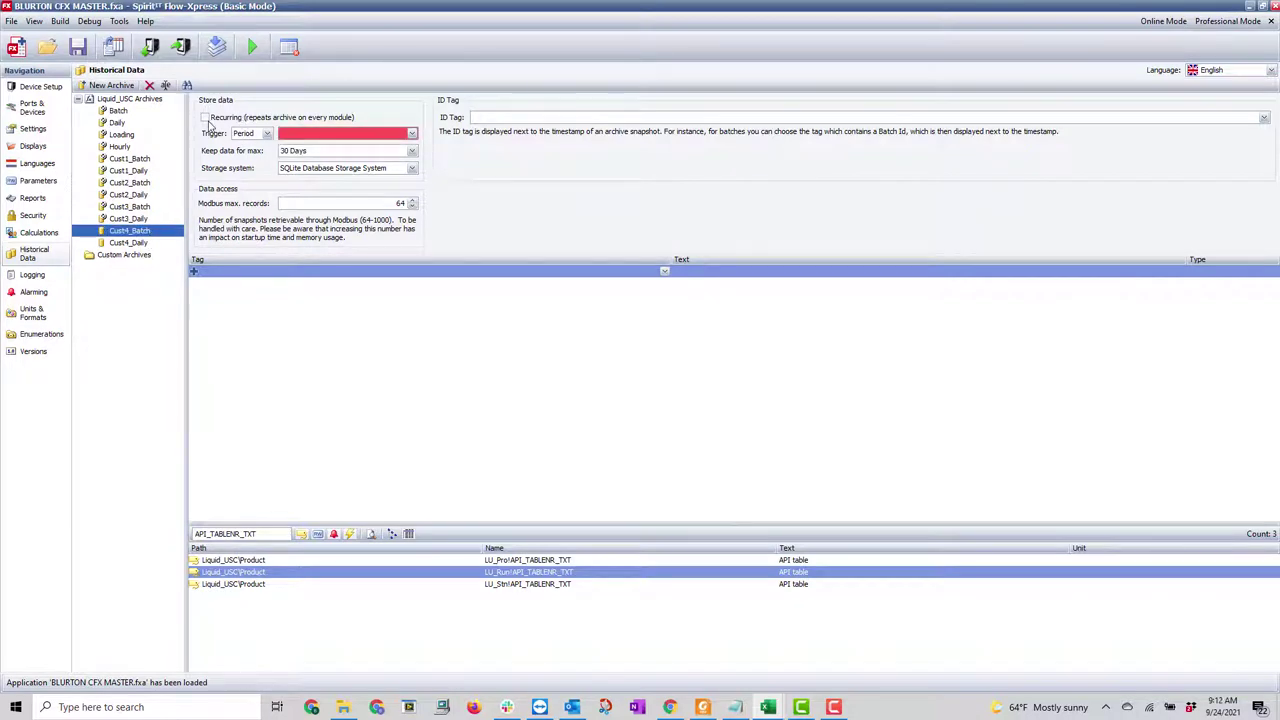
pyautogui.click(266, 134)
pyautogui.click(265, 143)
pyautogui.click(338, 136)
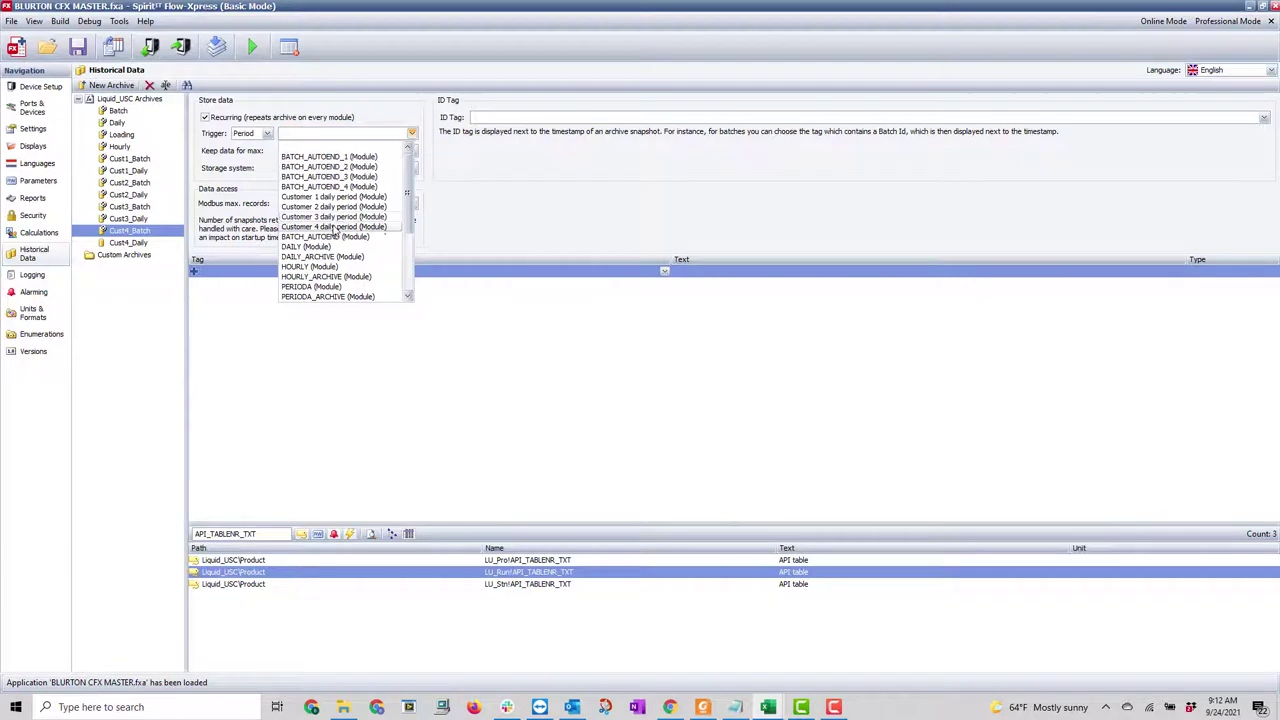
pyautogui.scroll(-1, 358, 271)
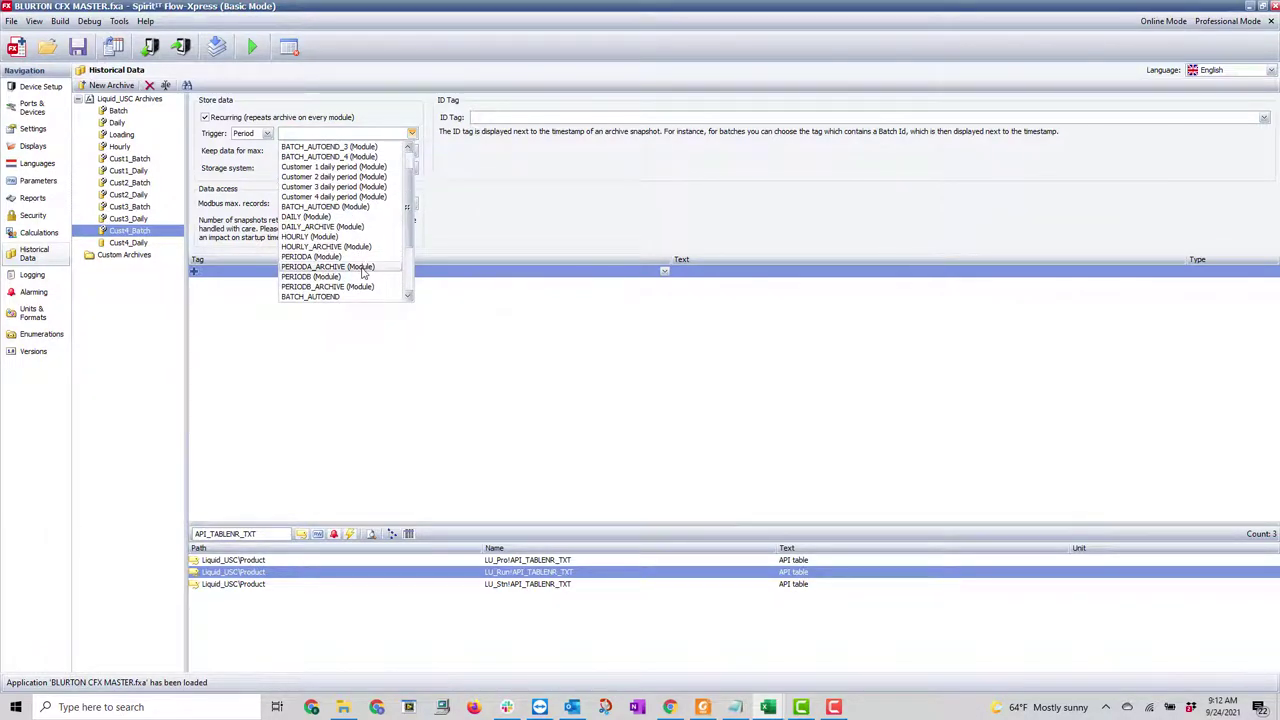
pyautogui.click(363, 272)
pyautogui.click(327, 156)
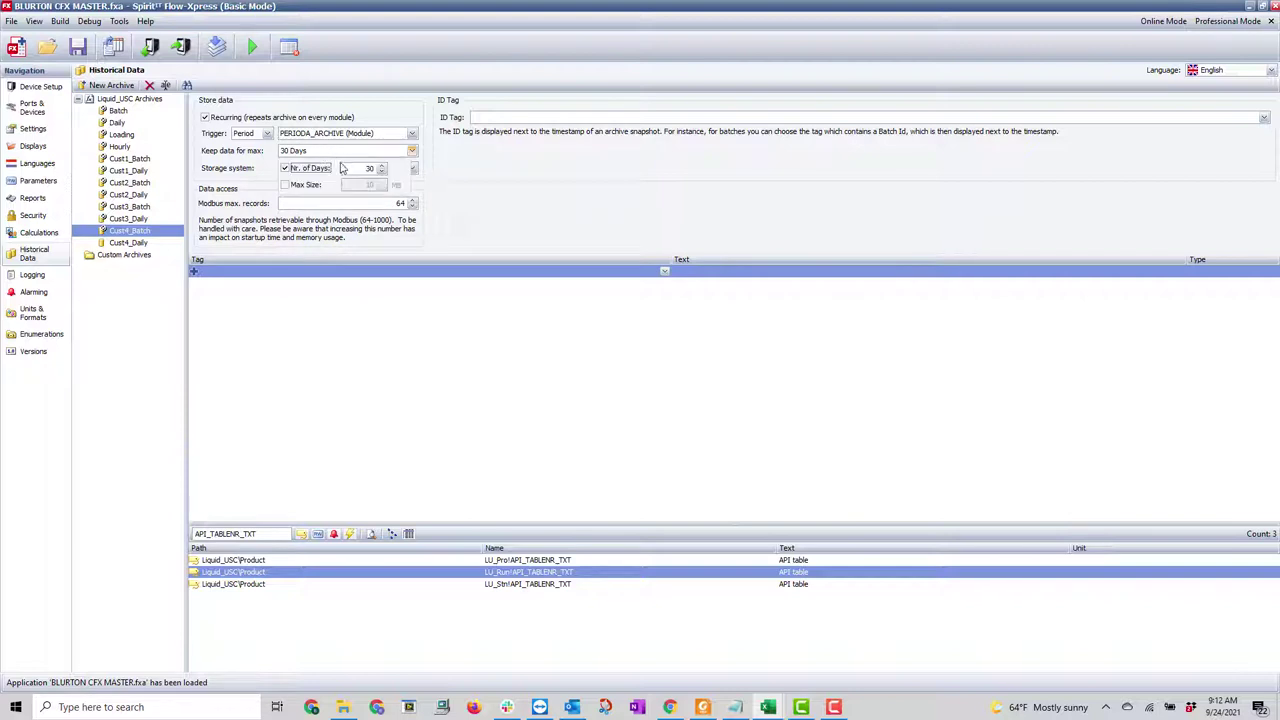
pyautogui.click(354, 171)
pyautogui.press('Return')
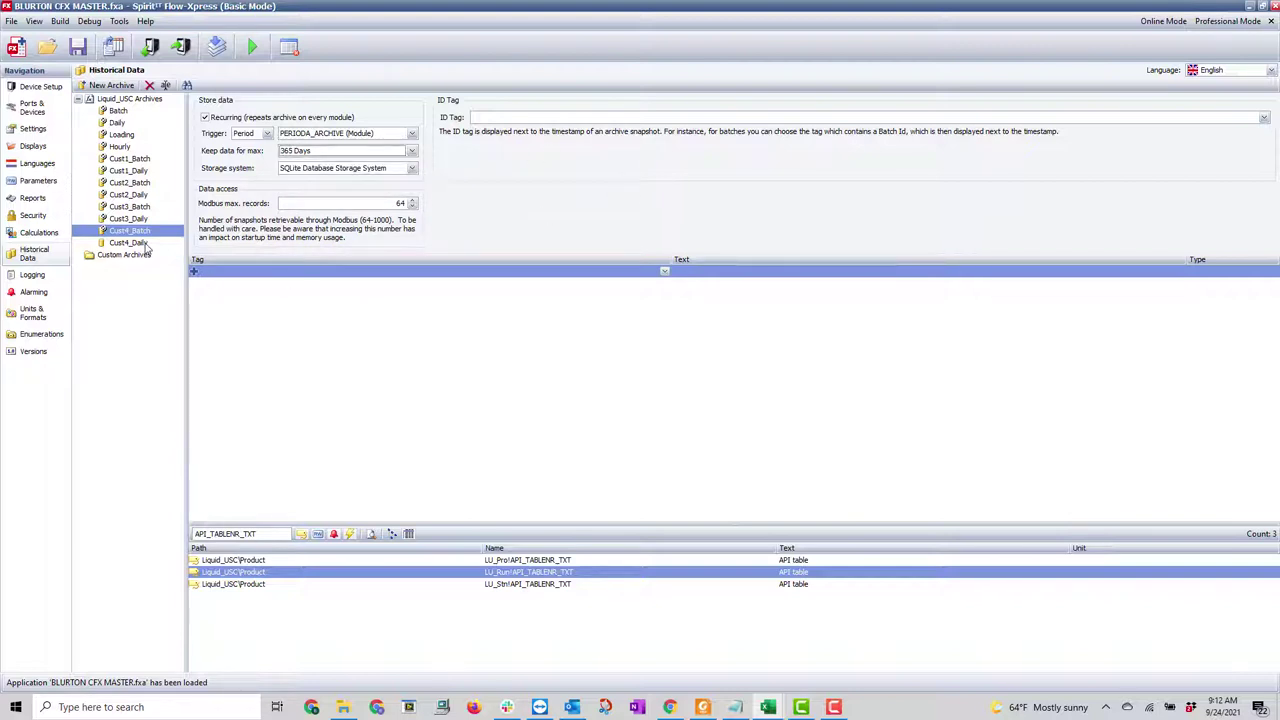
# - Set Cust4_Daily's trigger to Customer 4 daily period, keeping data for 180 days
pyautogui.click(146, 246)
pyautogui.click(338, 138)
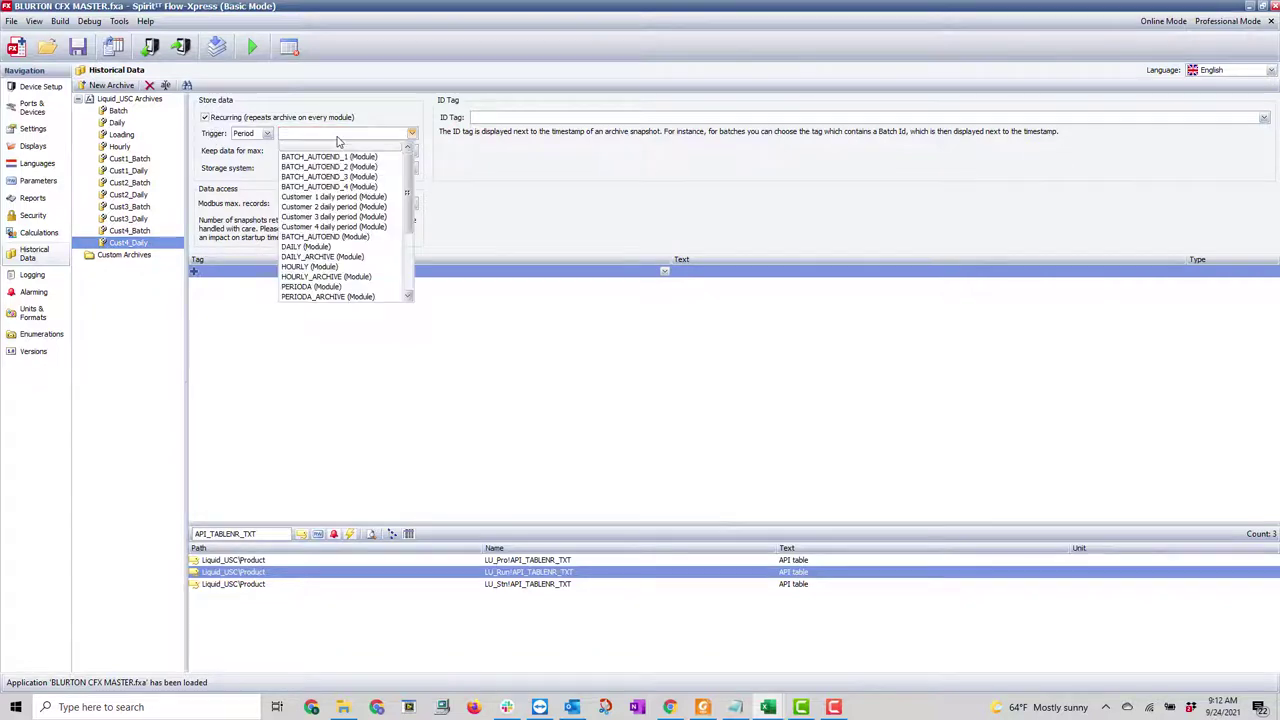
pyautogui.click(381, 229)
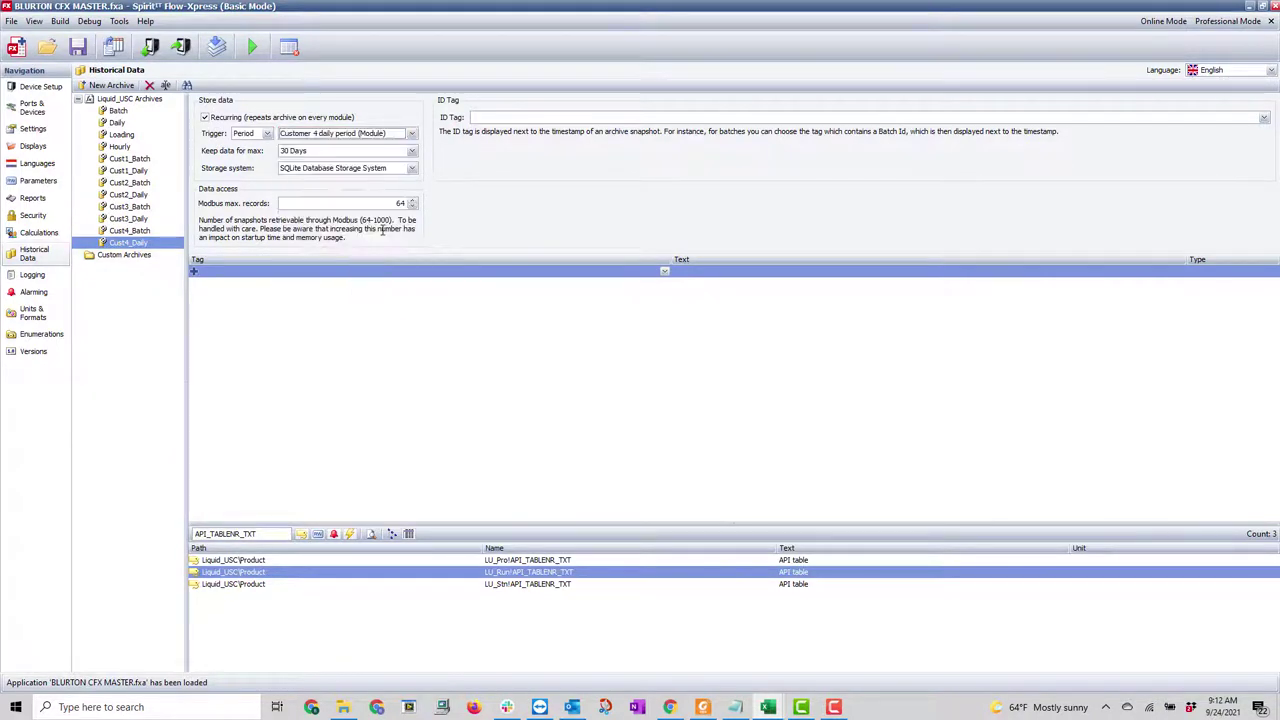
pyautogui.click(411, 150)
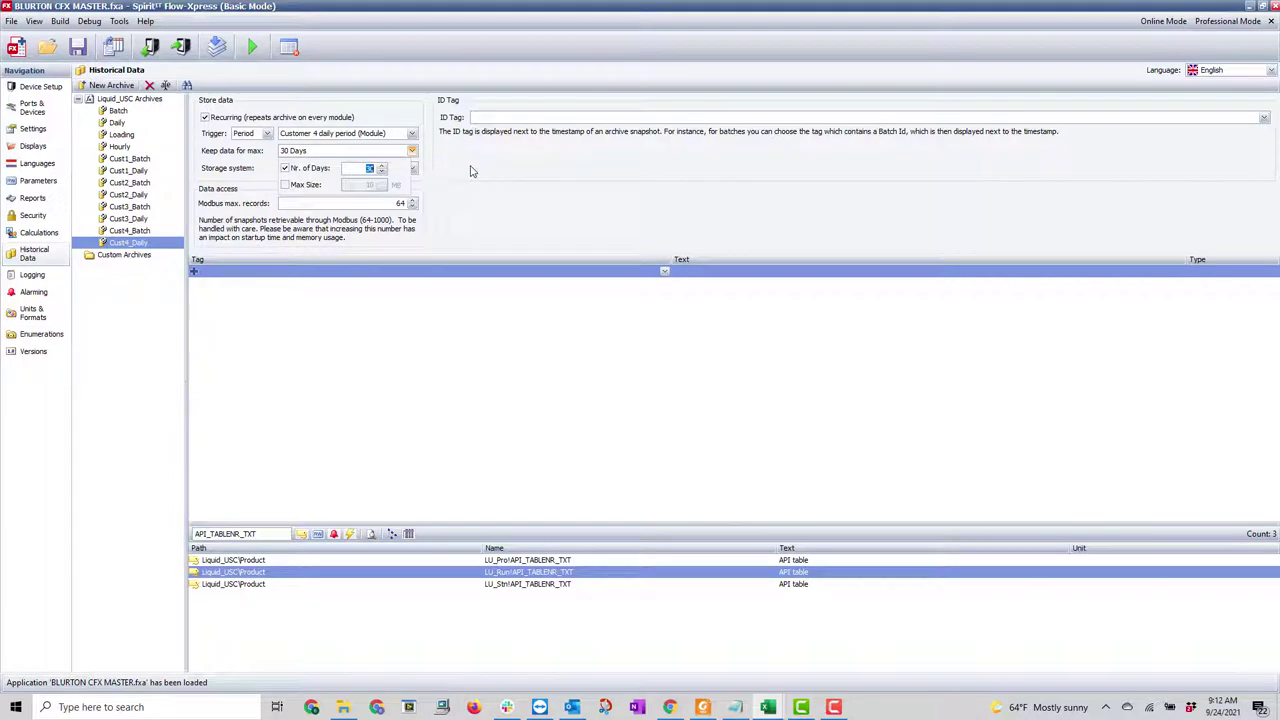
pyautogui.click(540, 171)
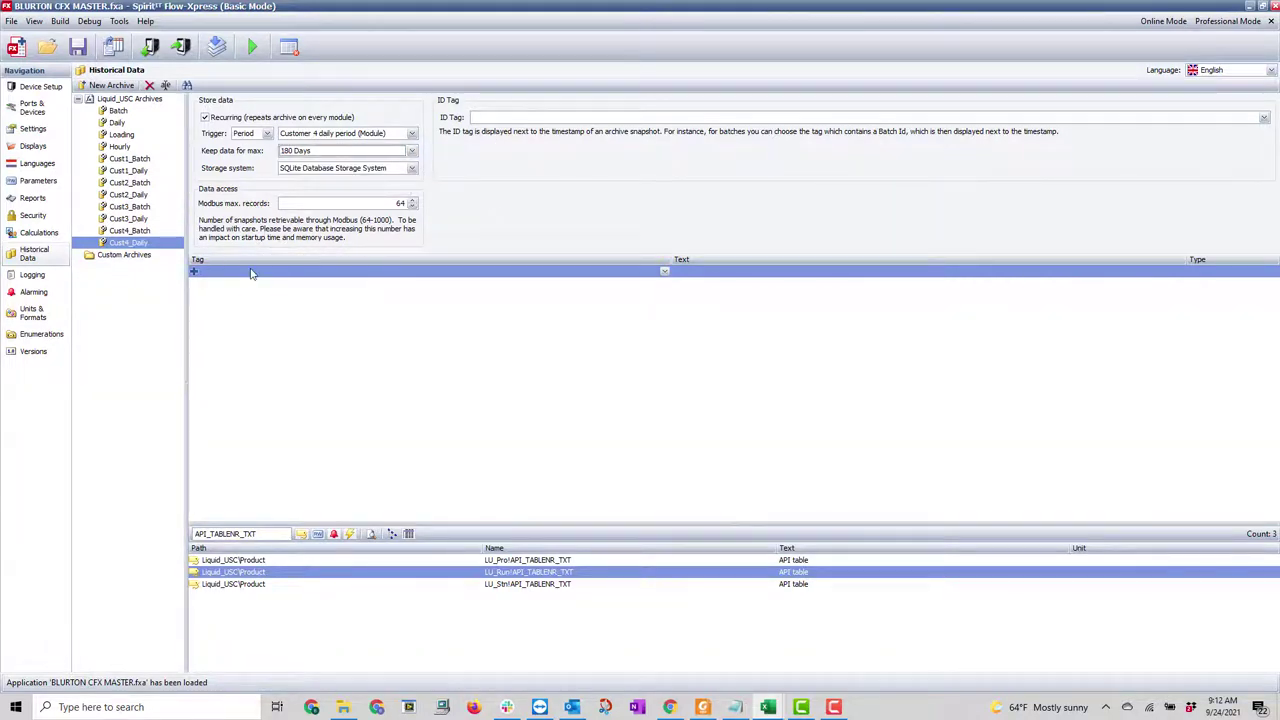
pyautogui.click(145, 159)
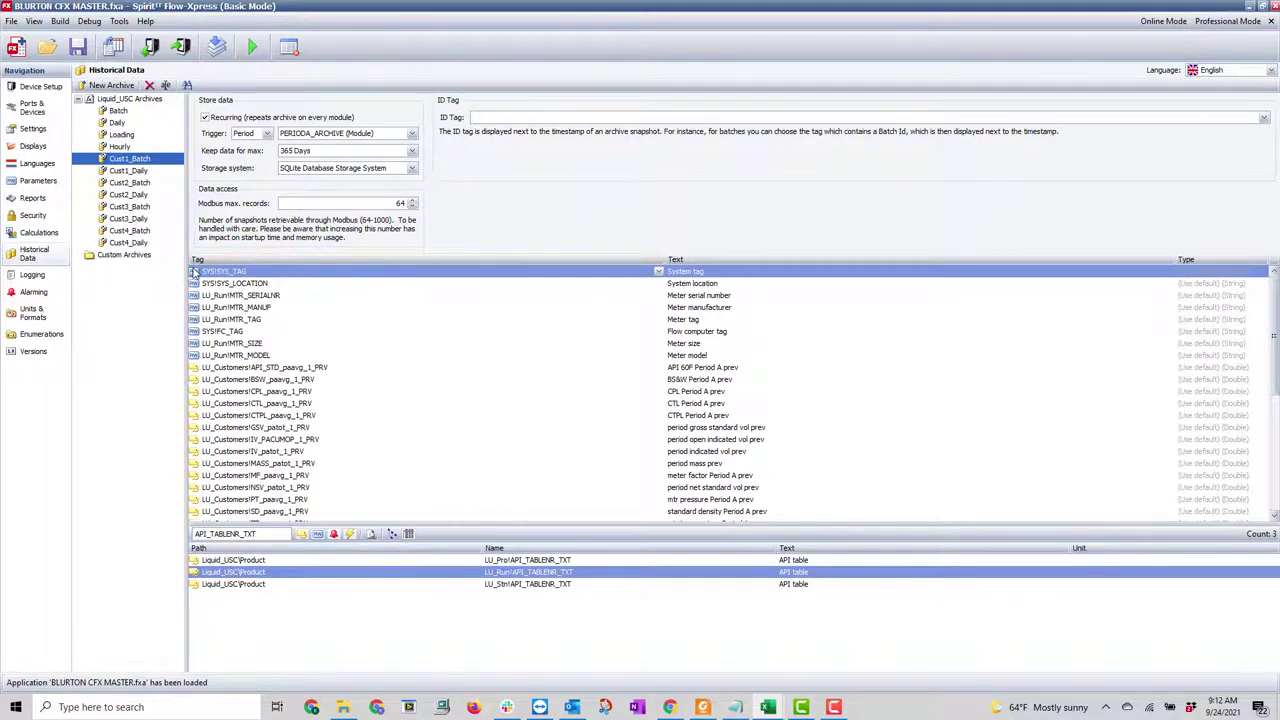
# - Copy every Cust1_Batch tag and paste the list into the empty Cust3_Batch archive
pyautogui.scroll(-7, 288, 370)
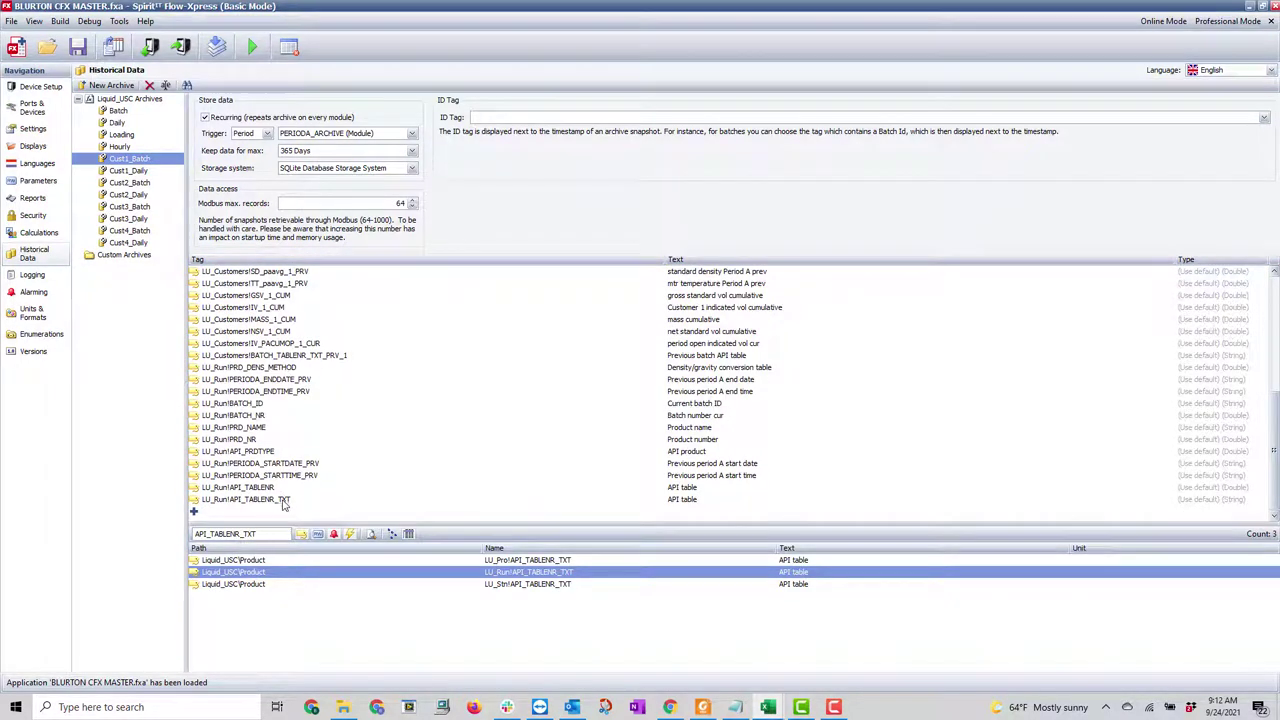
pyautogui.hotkey('ctrl', 'a')
pyautogui.rightClick(285, 466)
pyautogui.click(330, 485)
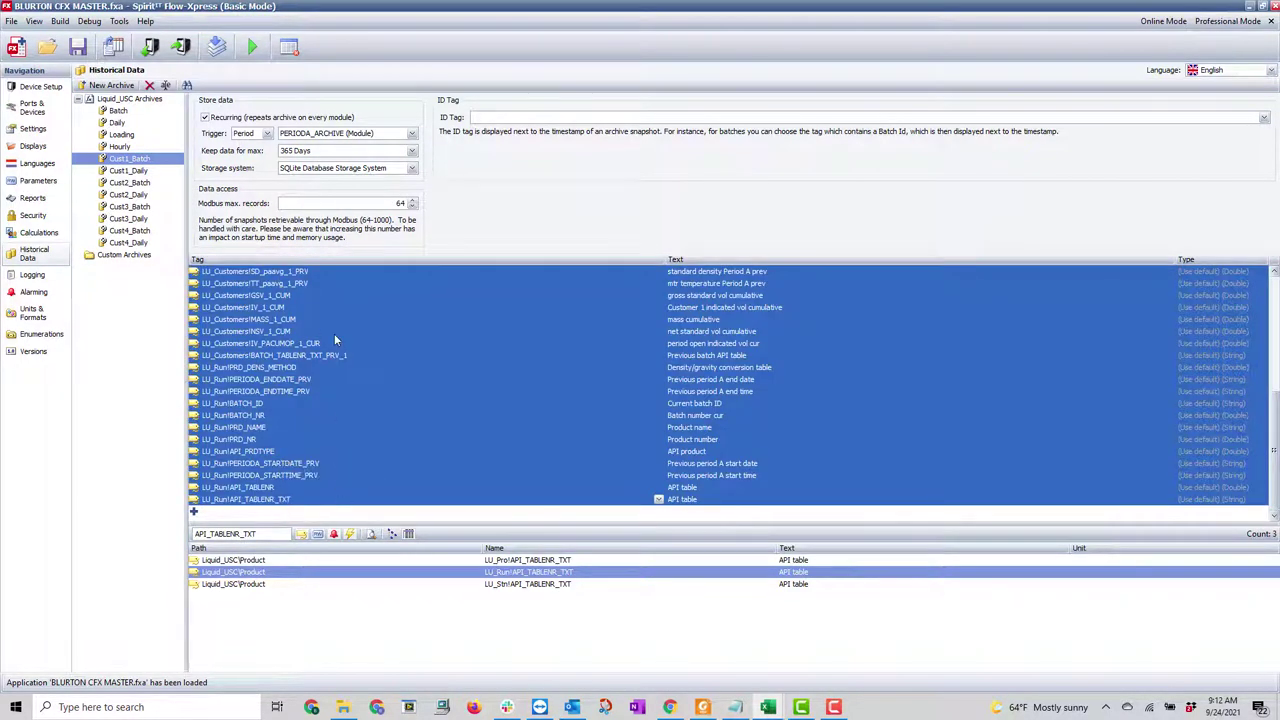
pyautogui.scroll(10, 372, 371)
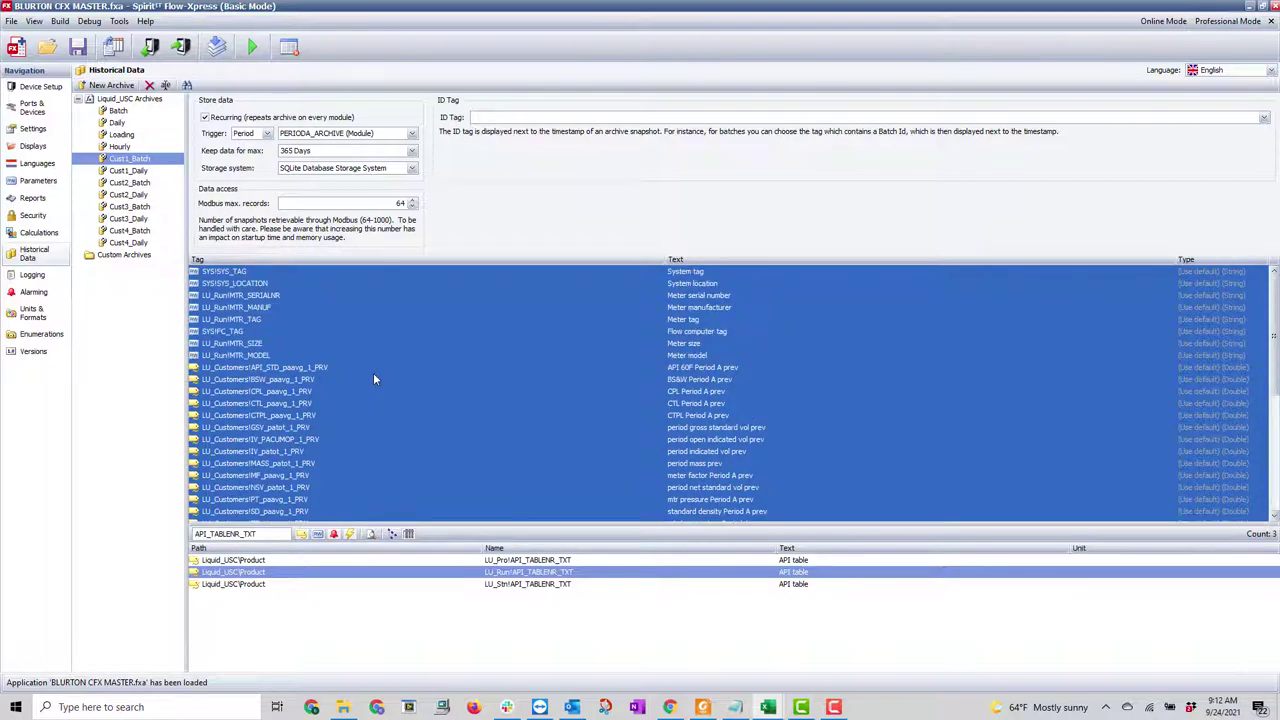
pyautogui.click(130, 207)
pyautogui.rightClick(236, 284)
pyautogui.click(290, 318)
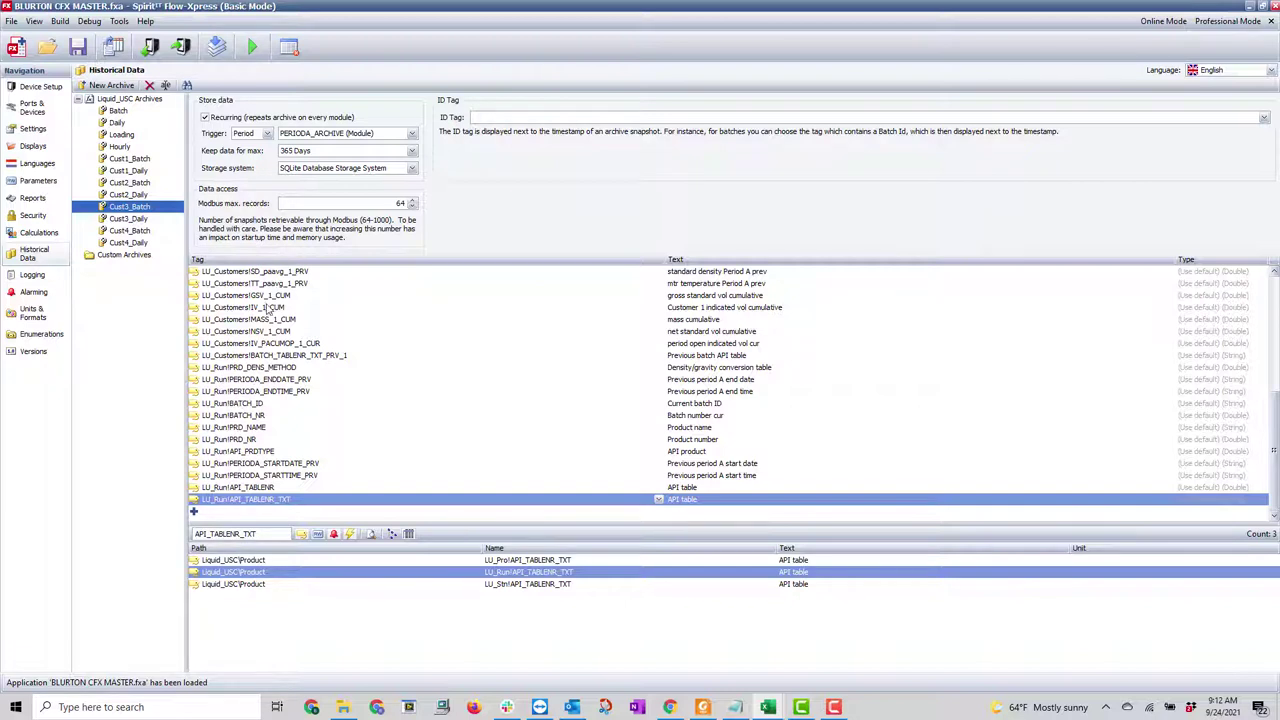
pyautogui.scroll(4, 285, 337)
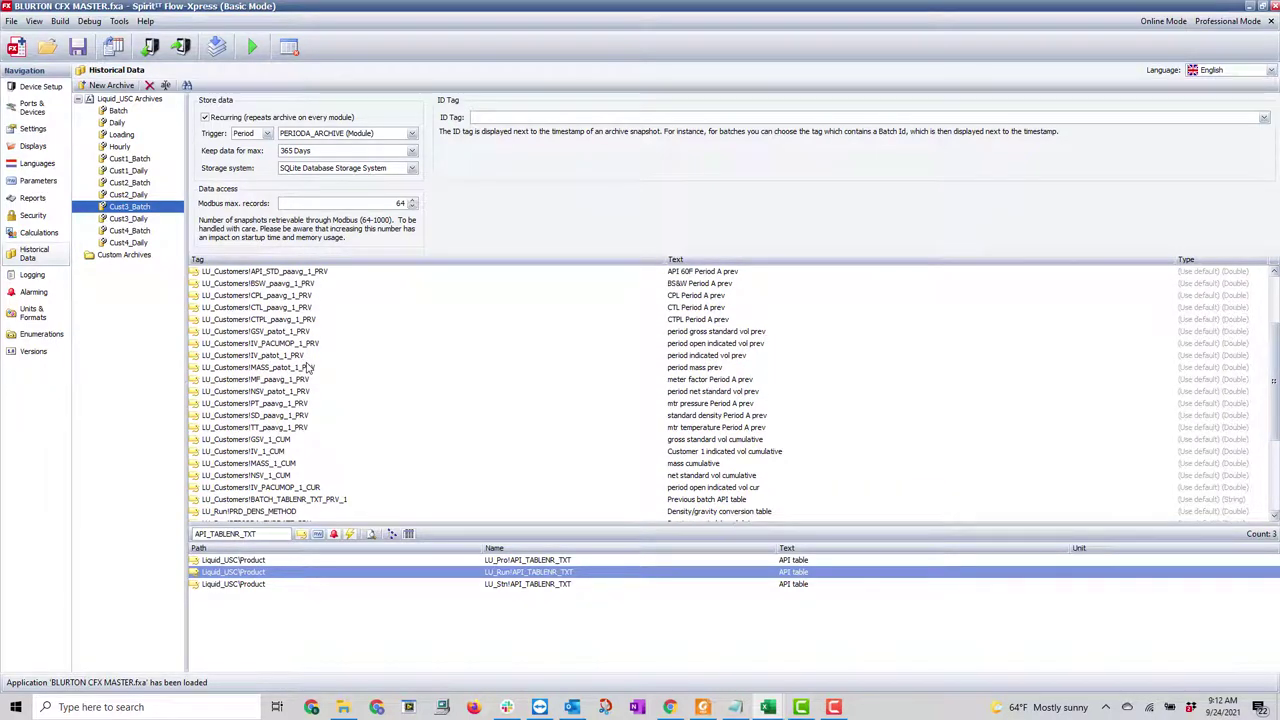
pyautogui.scroll(3, 308, 367)
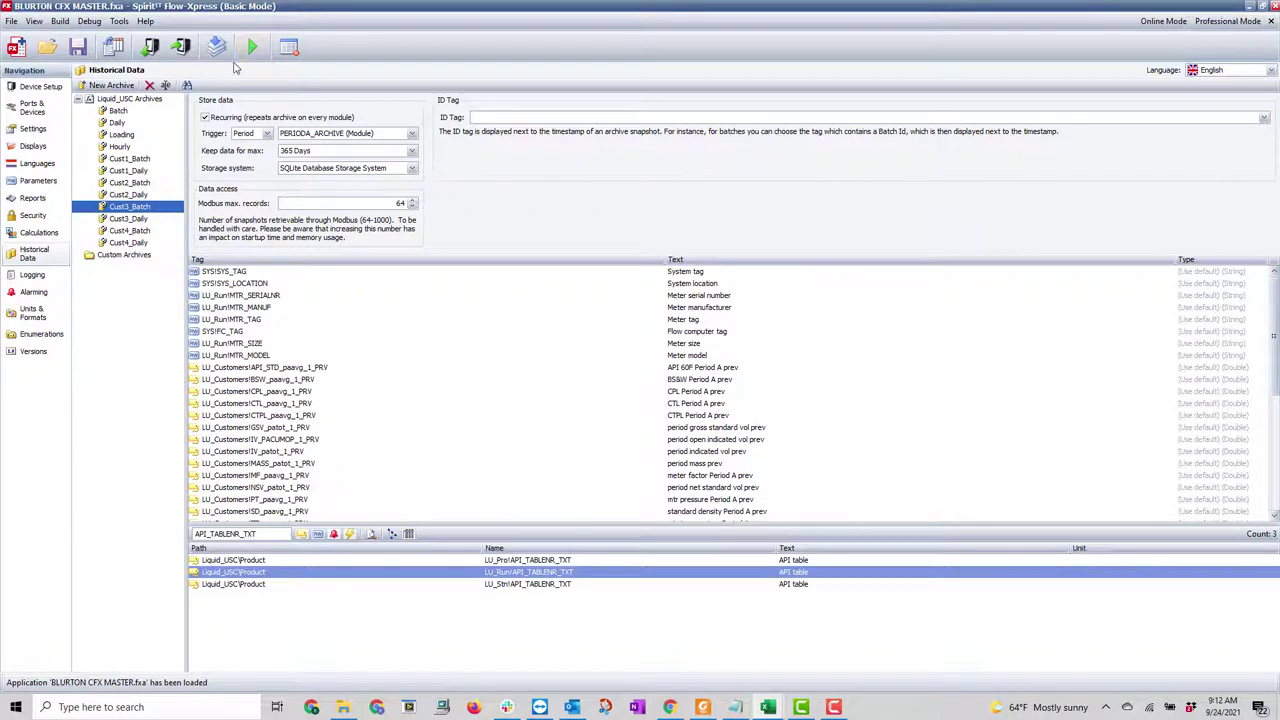
# - Replace _1_ with _3_ across Cust3_Batch's tags, making 19 replacements
pyautogui.click(187, 85)
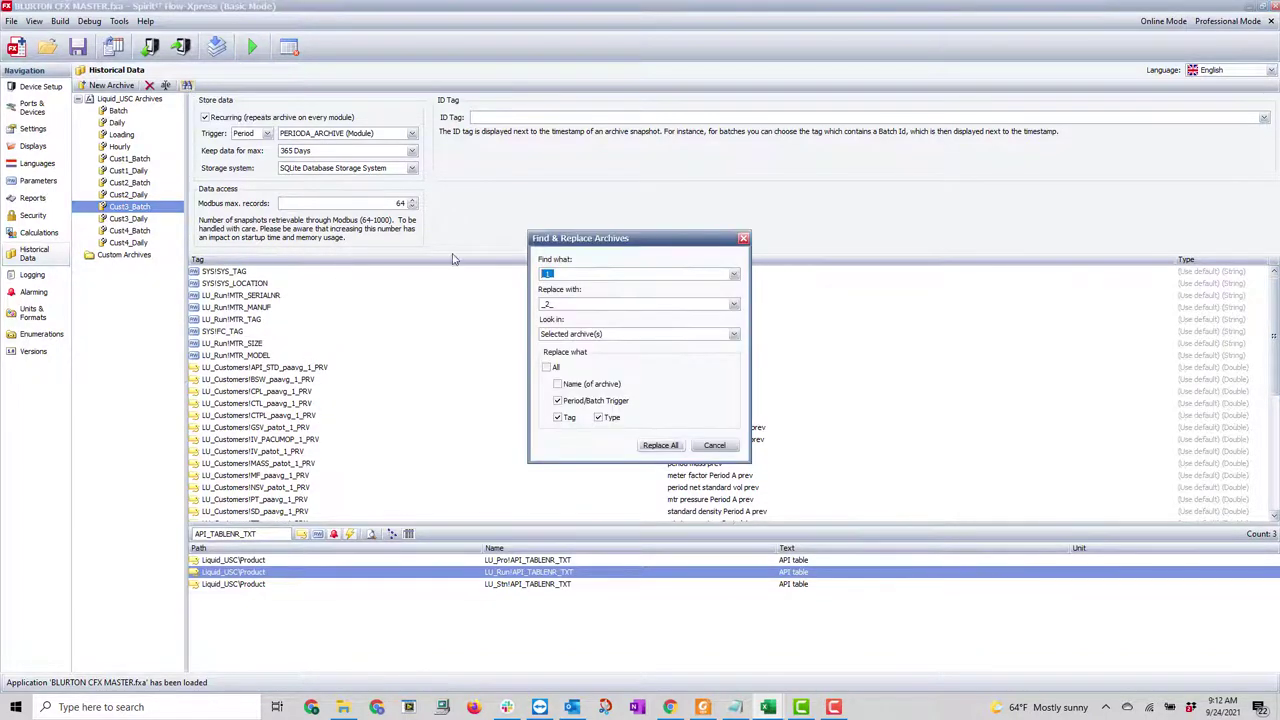
pyautogui.click(565, 275)
pyautogui.moveTo(567, 274); pyautogui.dragTo(481, 275)
pyautogui.write('_1_')
pyautogui.doubleClick(579, 305)
pyautogui.write('_')
pyautogui.click(668, 447)
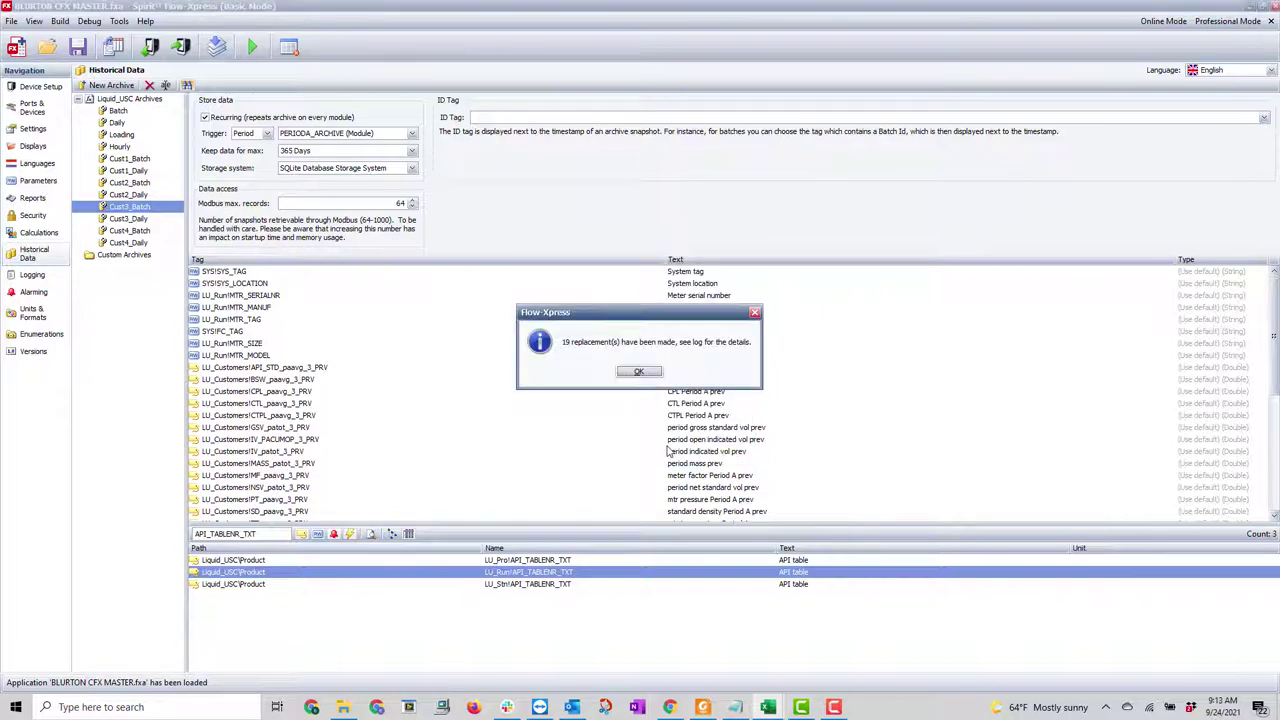
# - Paste the copied tag list into the empty Cust4_Batch archive
pyautogui.click(639, 373)
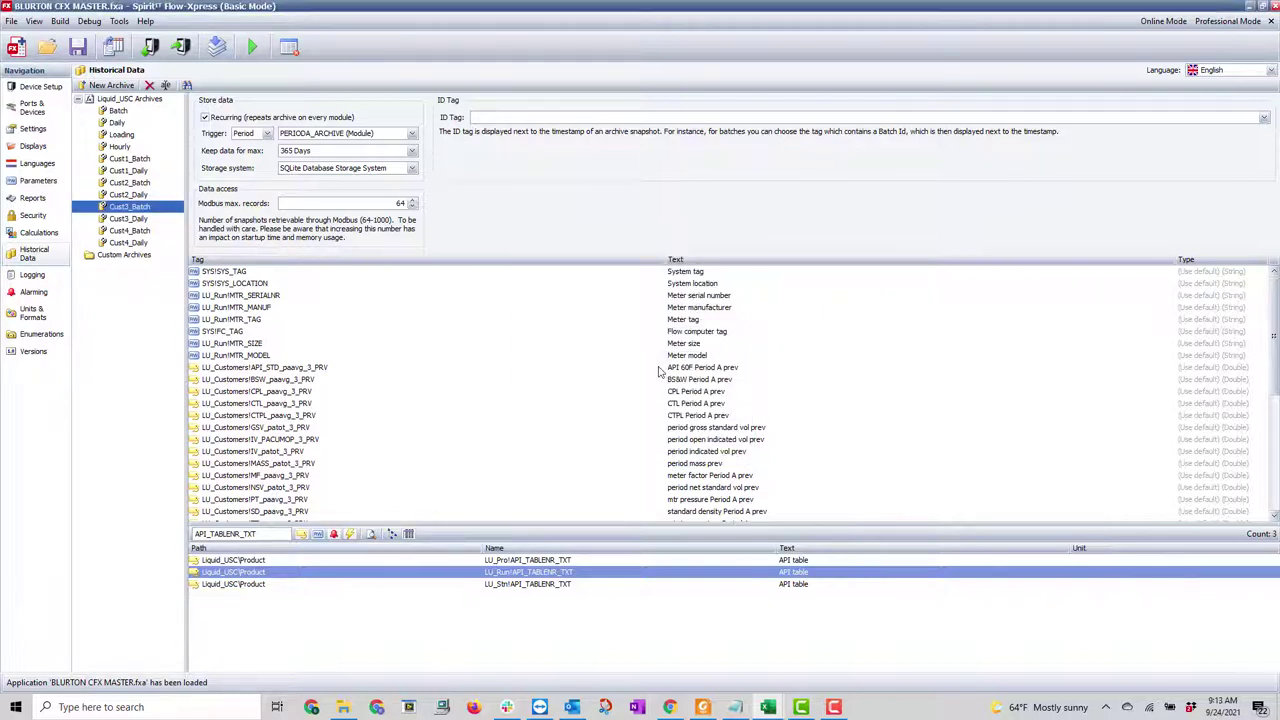
pyautogui.scroll(-3, 426, 331)
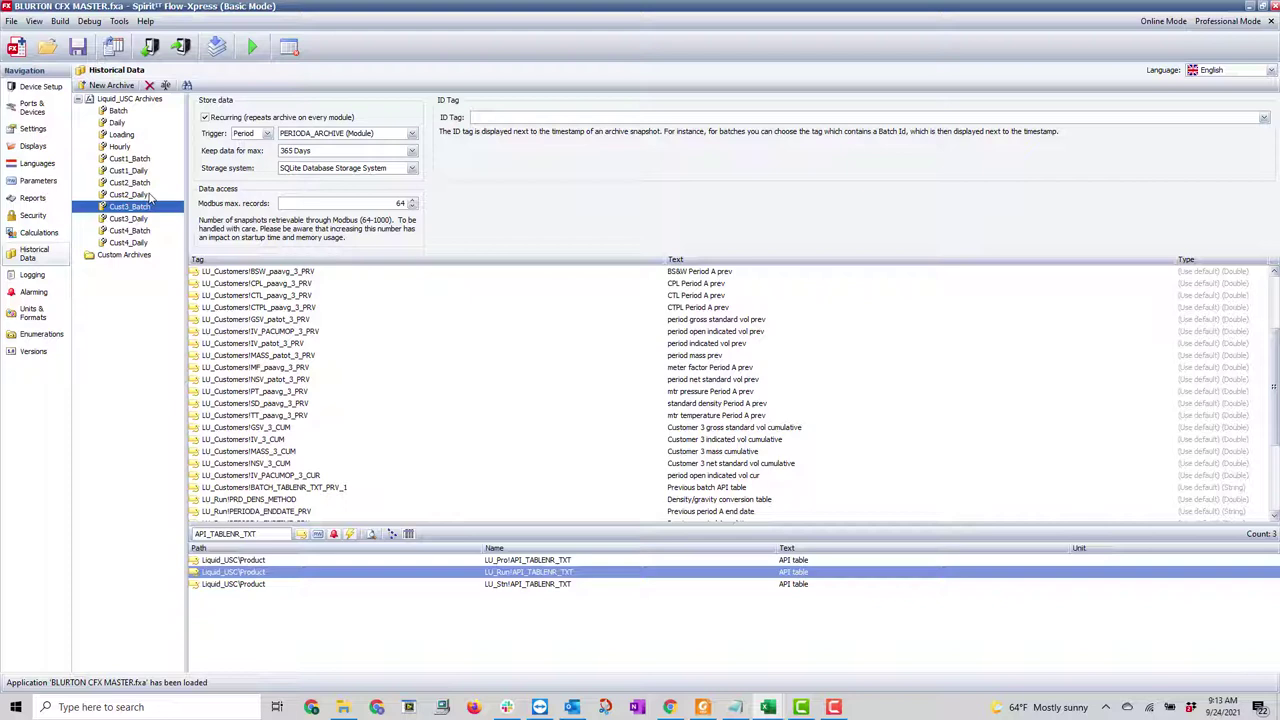
pyautogui.click(150, 232)
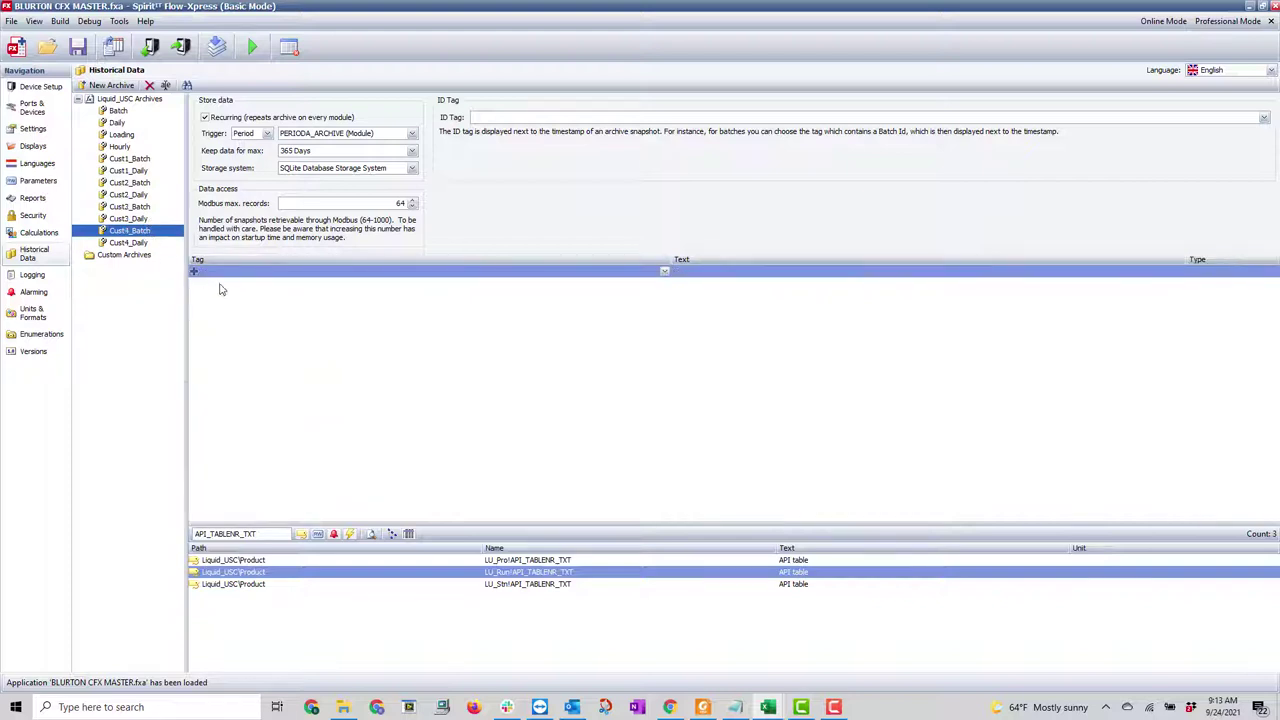
pyautogui.rightClick(224, 279)
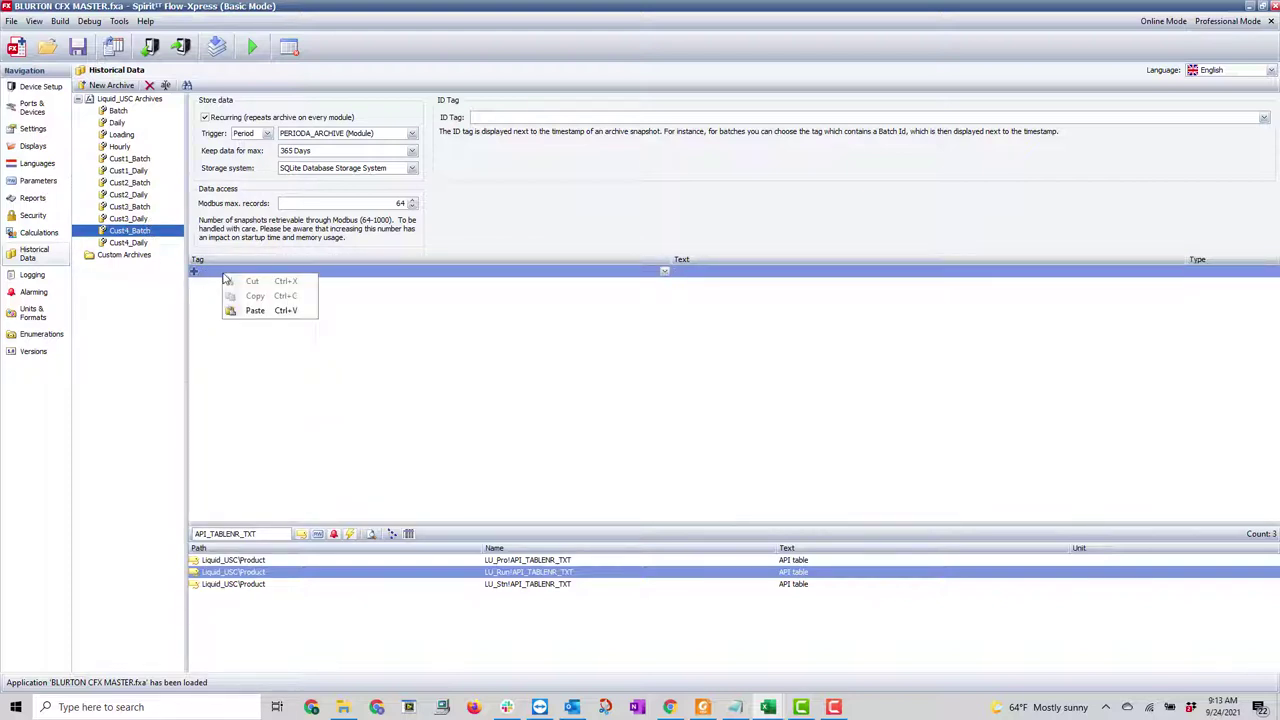
pyautogui.click(254, 310)
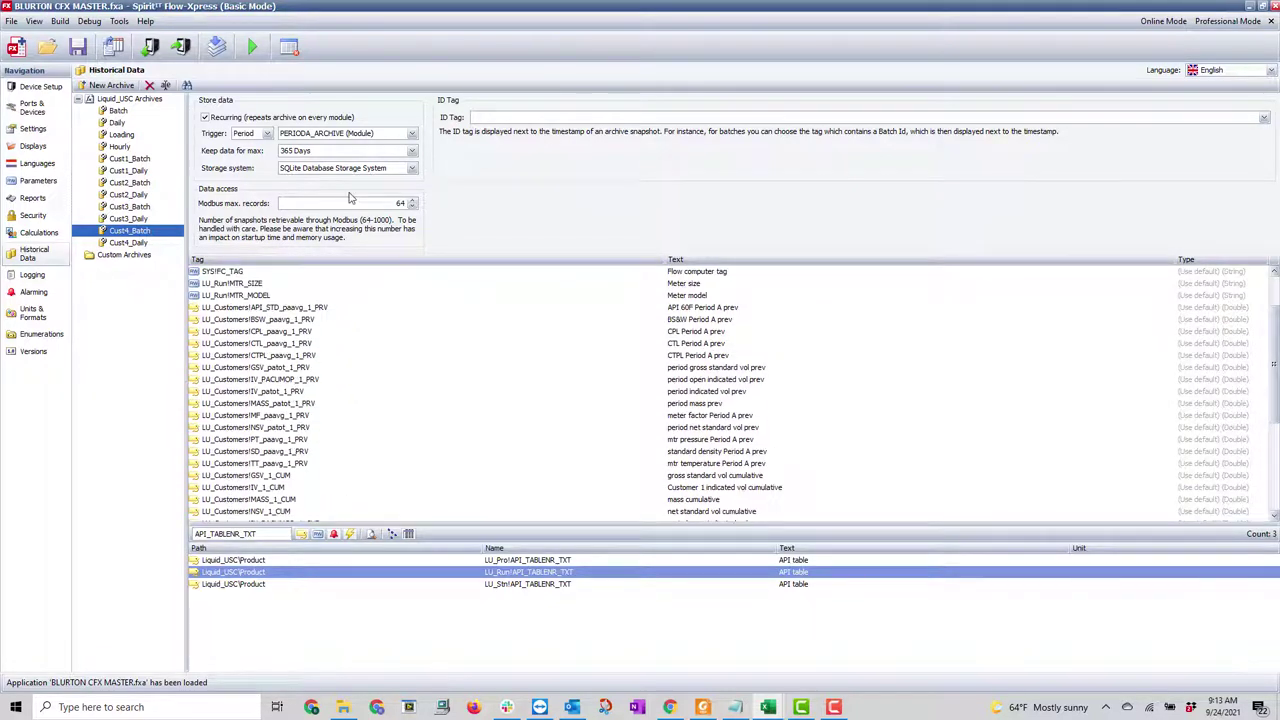
# - Replace _1_ with _4_ in Cust4_Batch's tags, 19 replacements
pyautogui.click(187, 85)
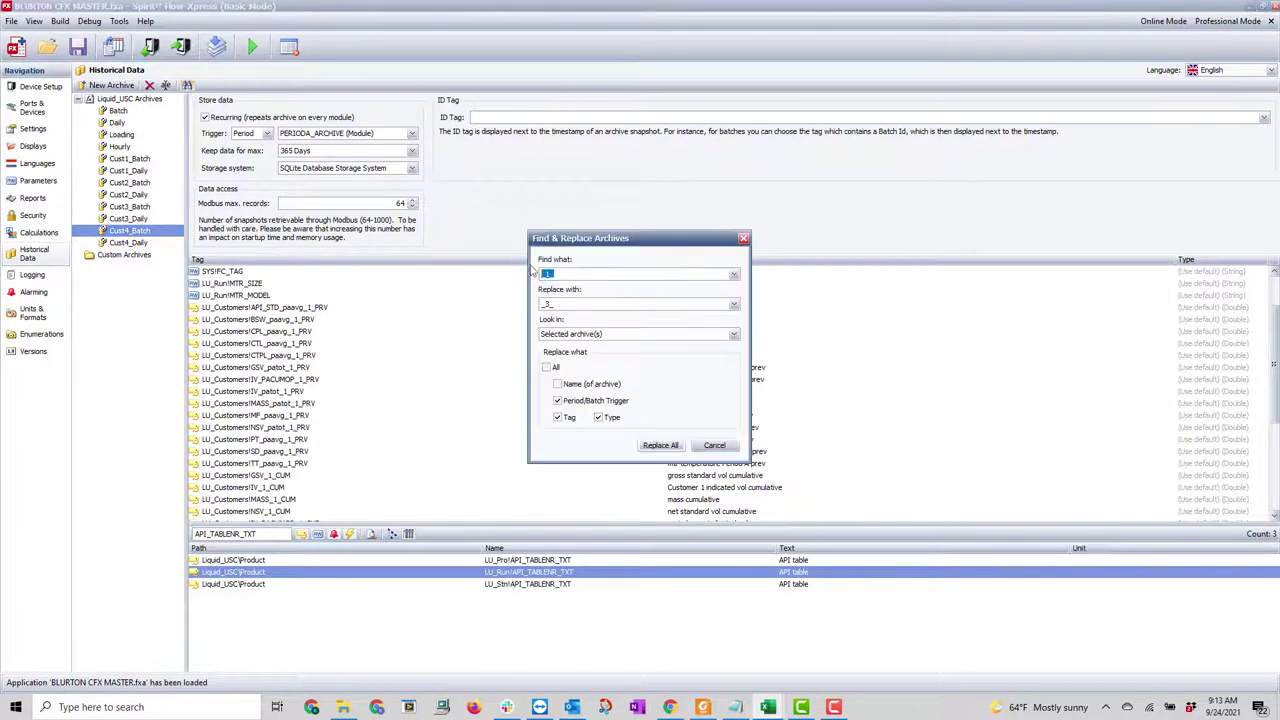
pyautogui.doubleClick(548, 302)
pyautogui.write('_')
pyautogui.click(660, 445)
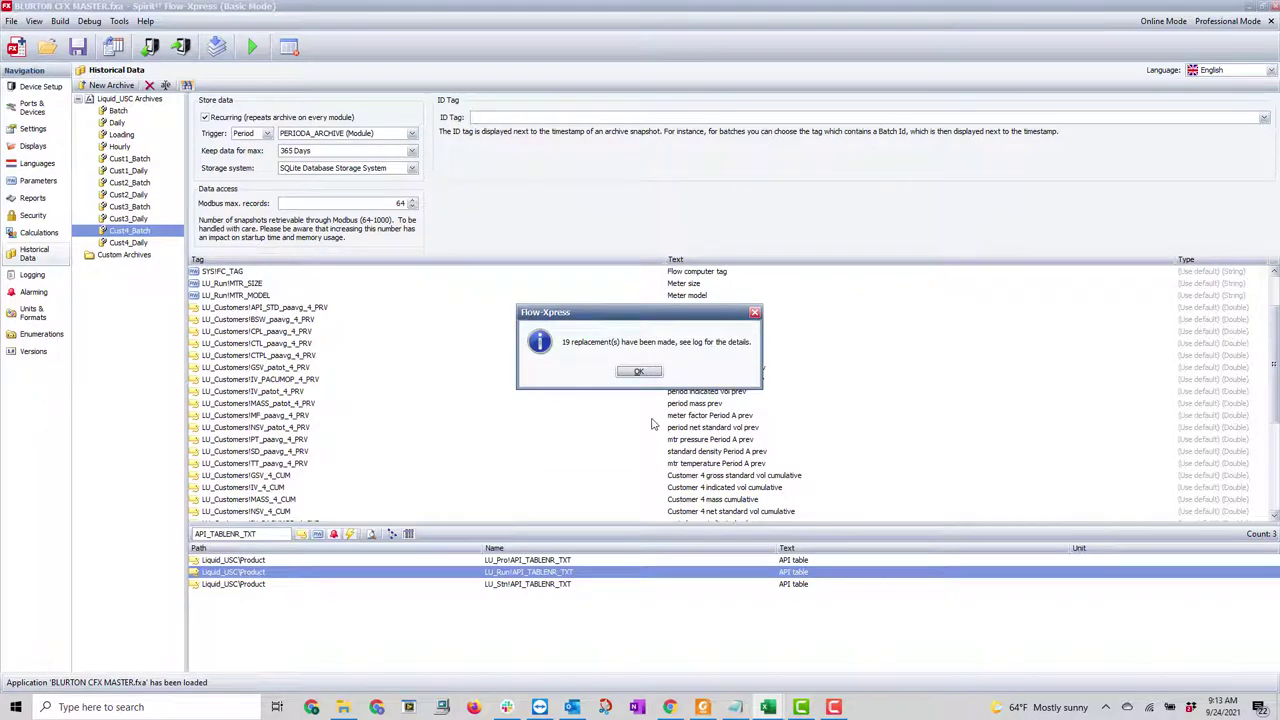
pyautogui.click(655, 370)
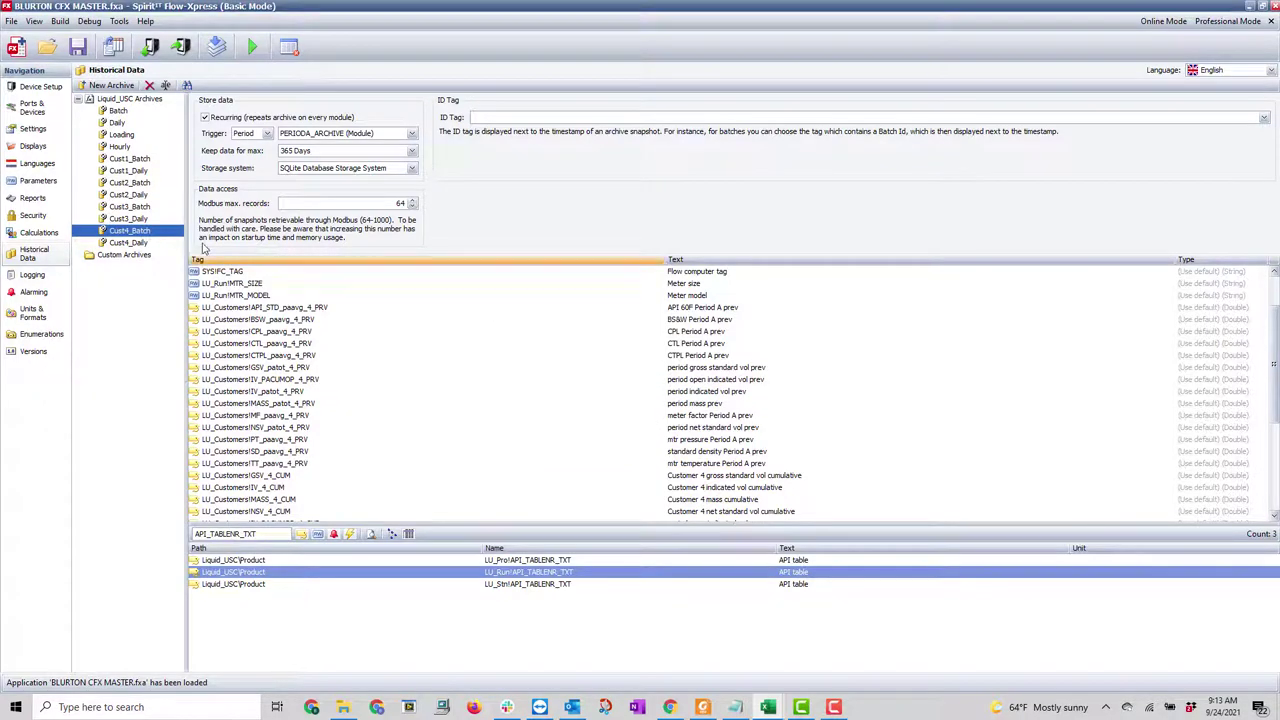
# - Copy all Cust1_Daily tags and paste them into Cust3_Daily
pyautogui.click(150, 173)
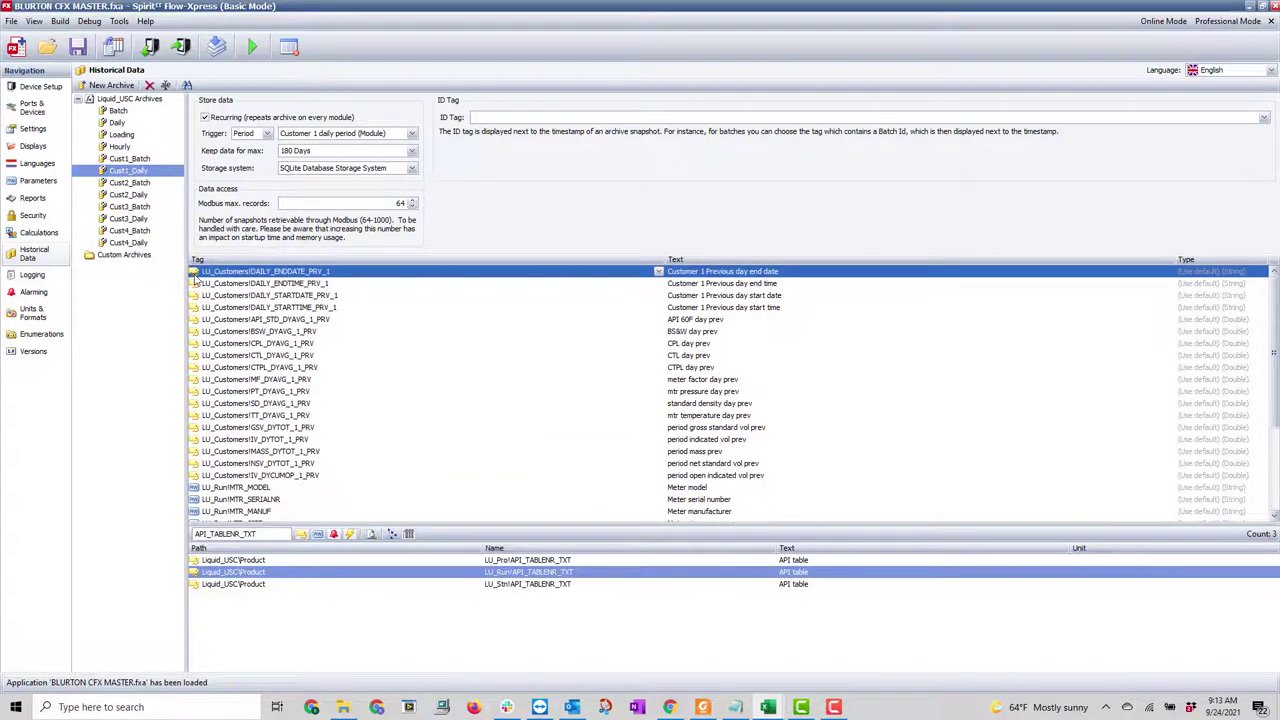
pyautogui.scroll(-4, 305, 439)
pyautogui.hotkey('ctrl', 'a')
pyautogui.rightClick(297, 502)
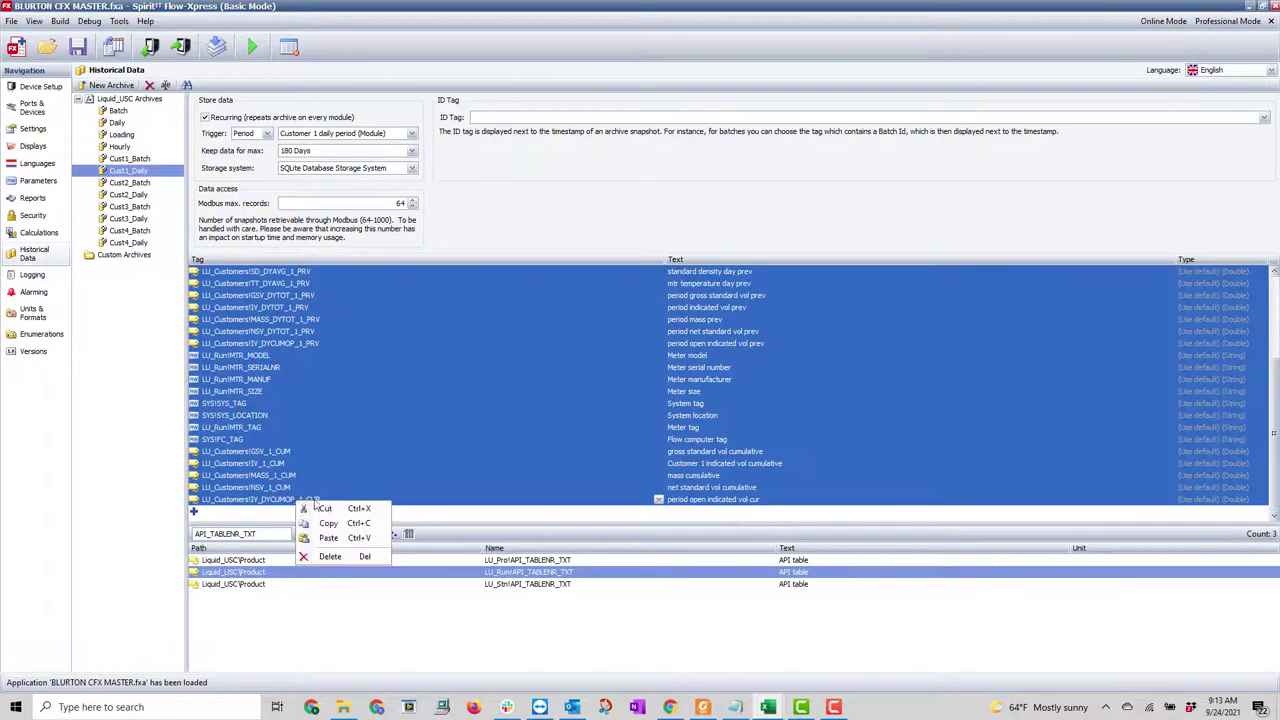
pyautogui.click(329, 523)
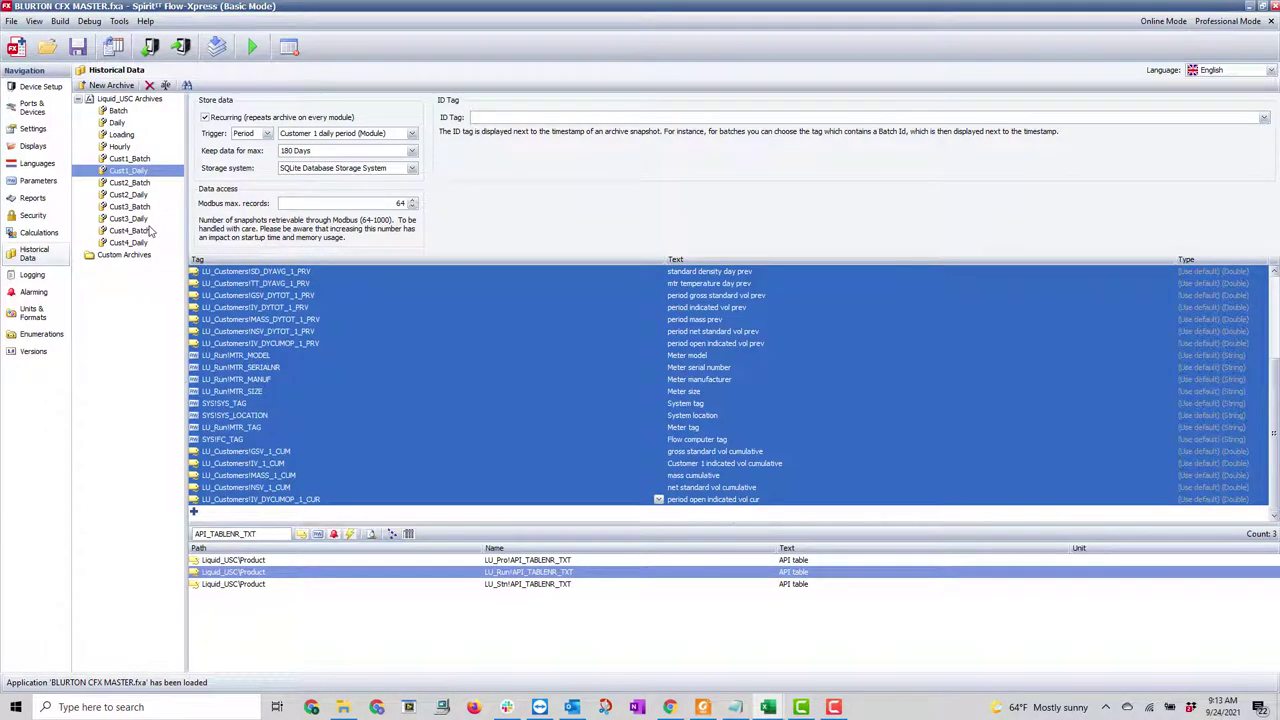
pyautogui.click(145, 219)
pyautogui.rightClick(254, 313)
pyautogui.click(300, 347)
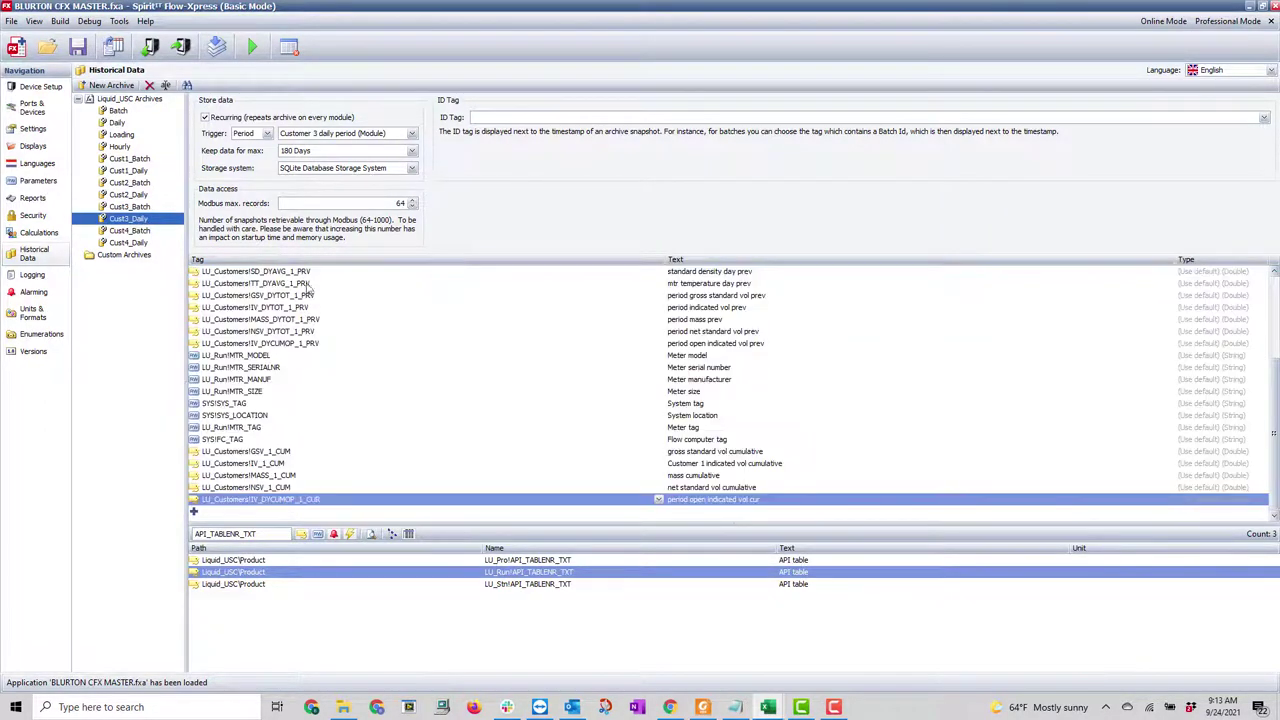
# - Paste the daily tags into Cust4_Daily and replace _1_ with _4_ there
pyautogui.click(128, 243)
pyautogui.rightClick(252, 313)
pyautogui.click(284, 347)
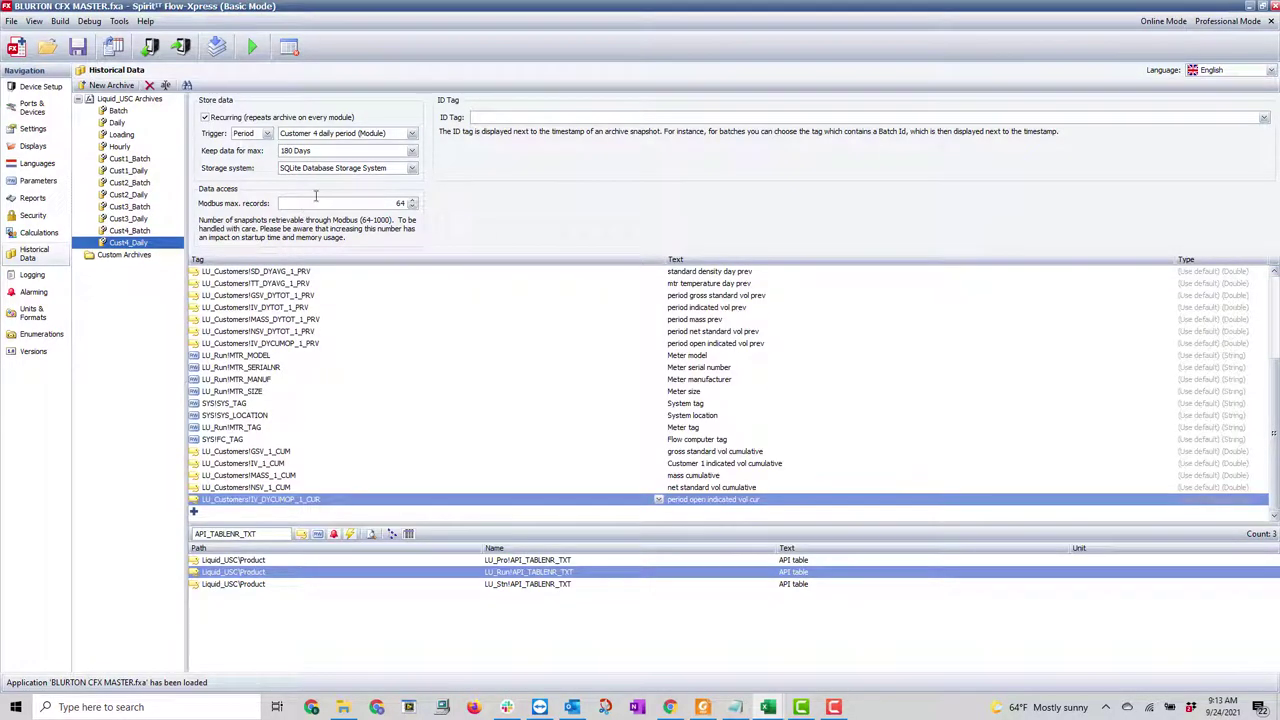
pyautogui.click(186, 85)
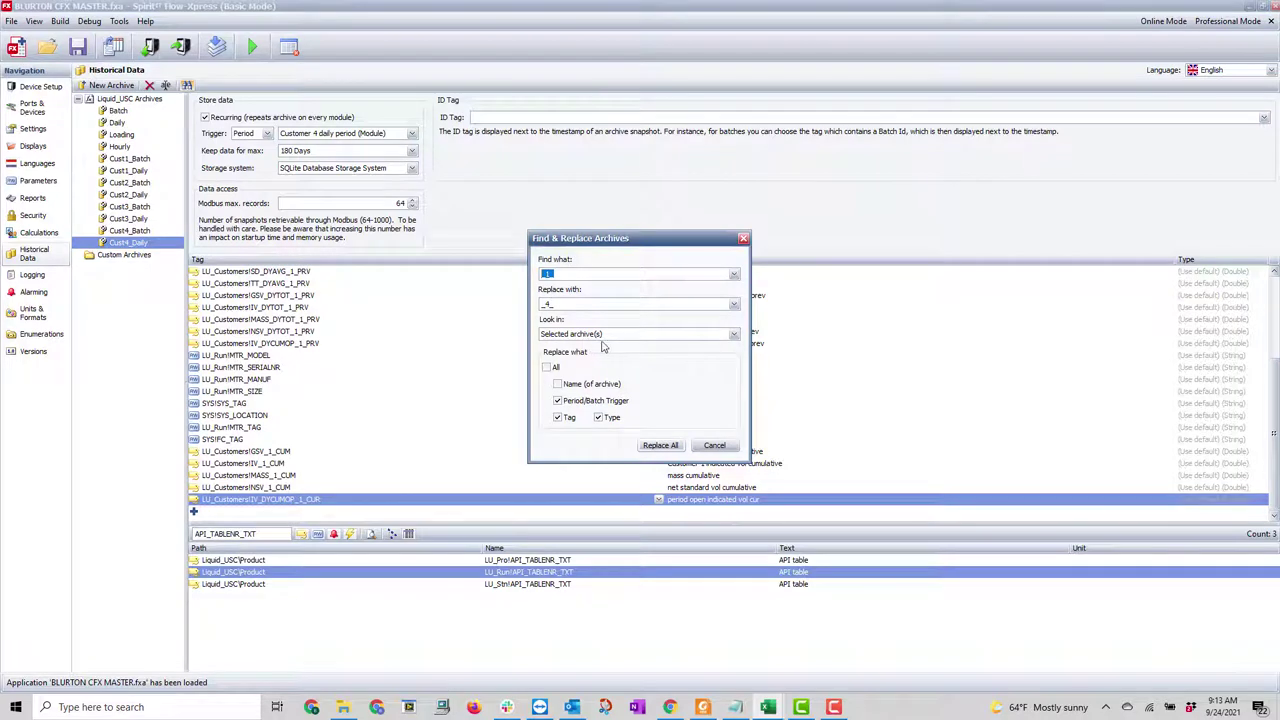
pyautogui.click(650, 446)
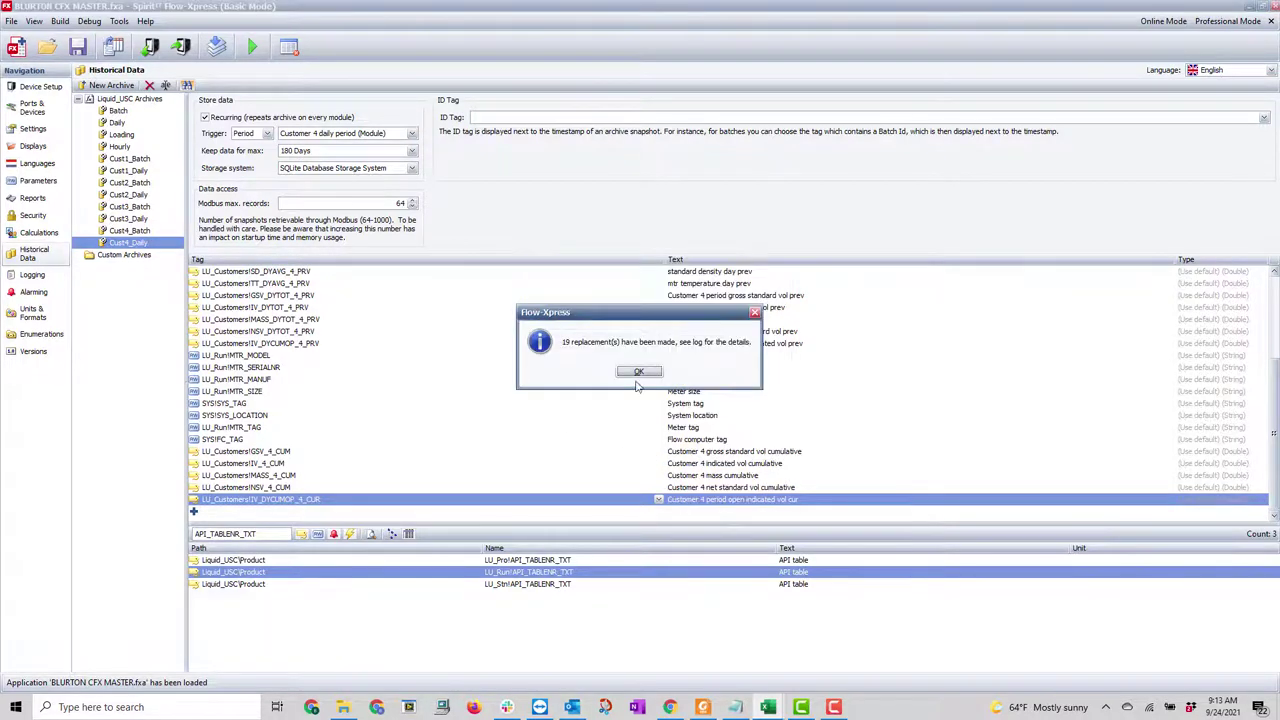
pyautogui.click(639, 373)
# - Replace _1_ with _3_ in Cust3_Daily's tags, making 19 replacements
pyautogui.click(132, 218)
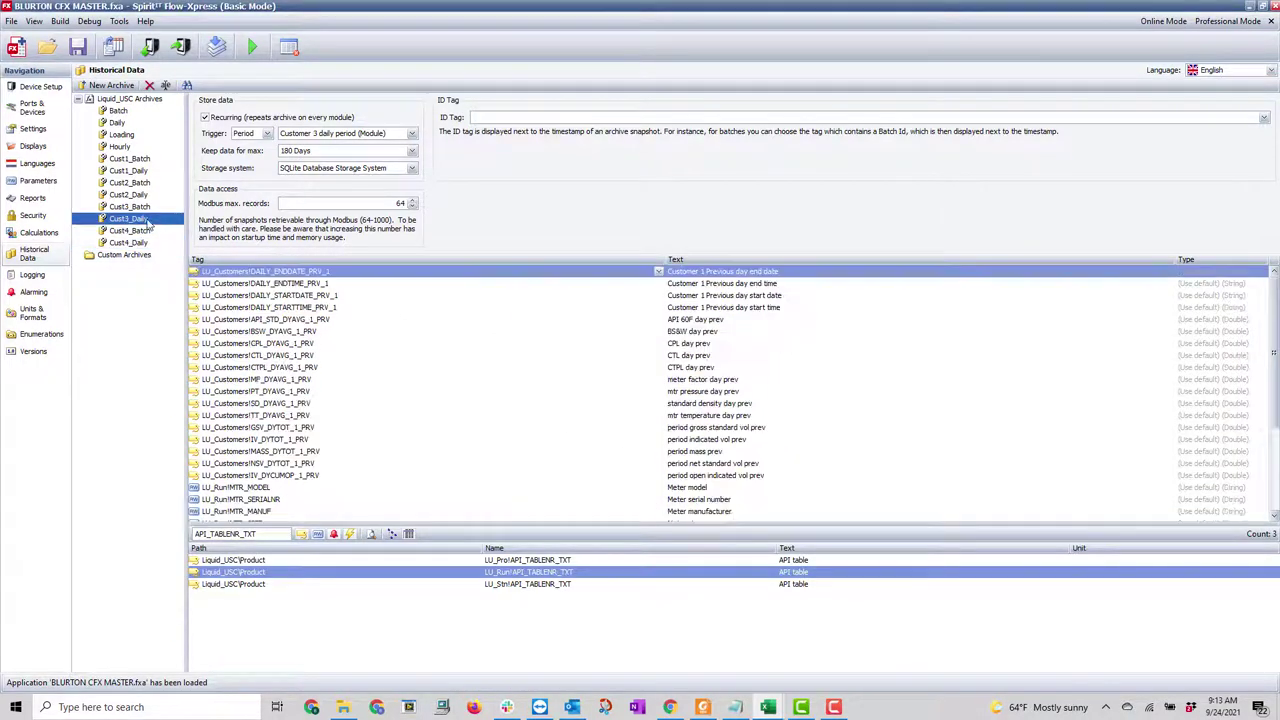
pyautogui.click(186, 86)
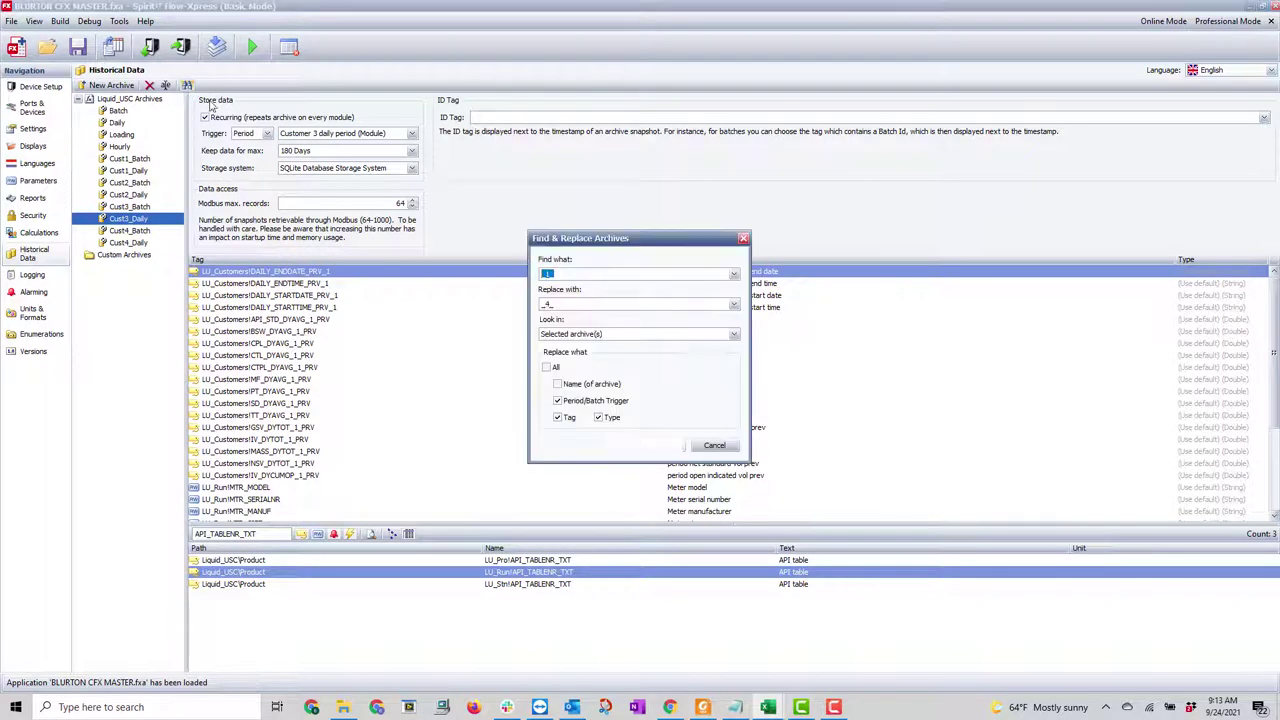
pyautogui.doubleClick(562, 305)
pyautogui.write('_')
pyautogui.click(660, 447)
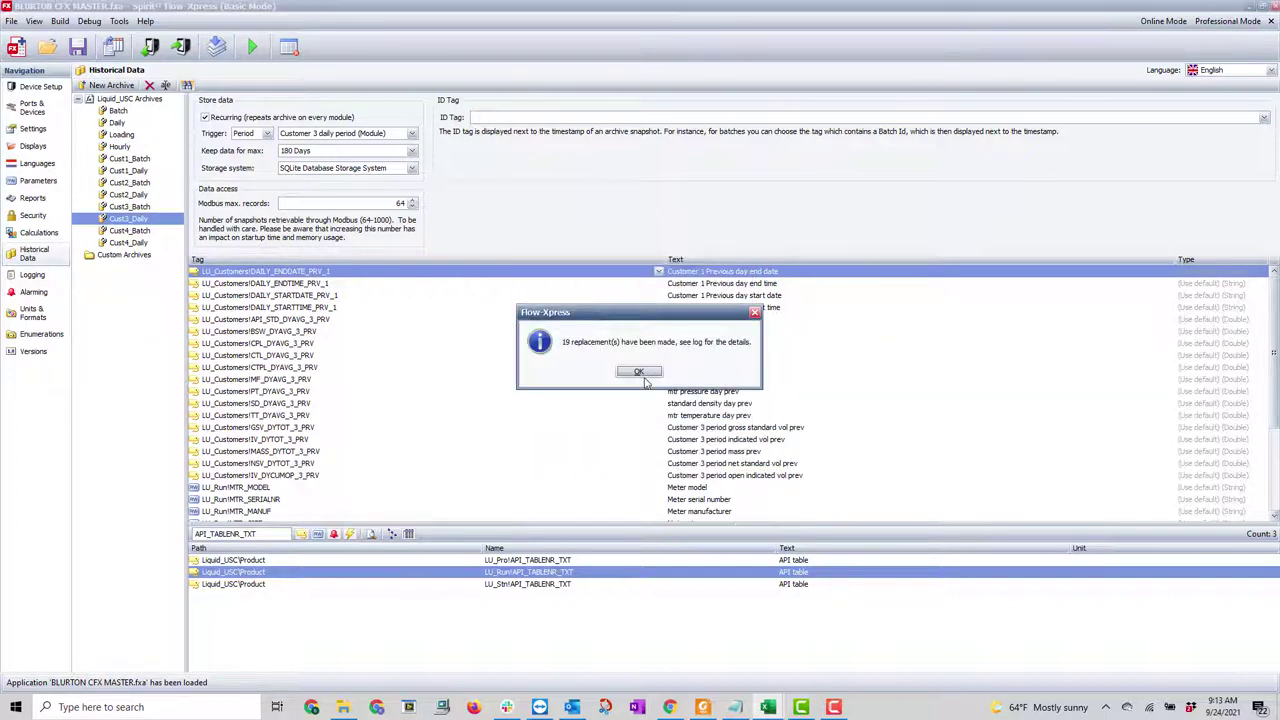
pyautogui.click(640, 372)
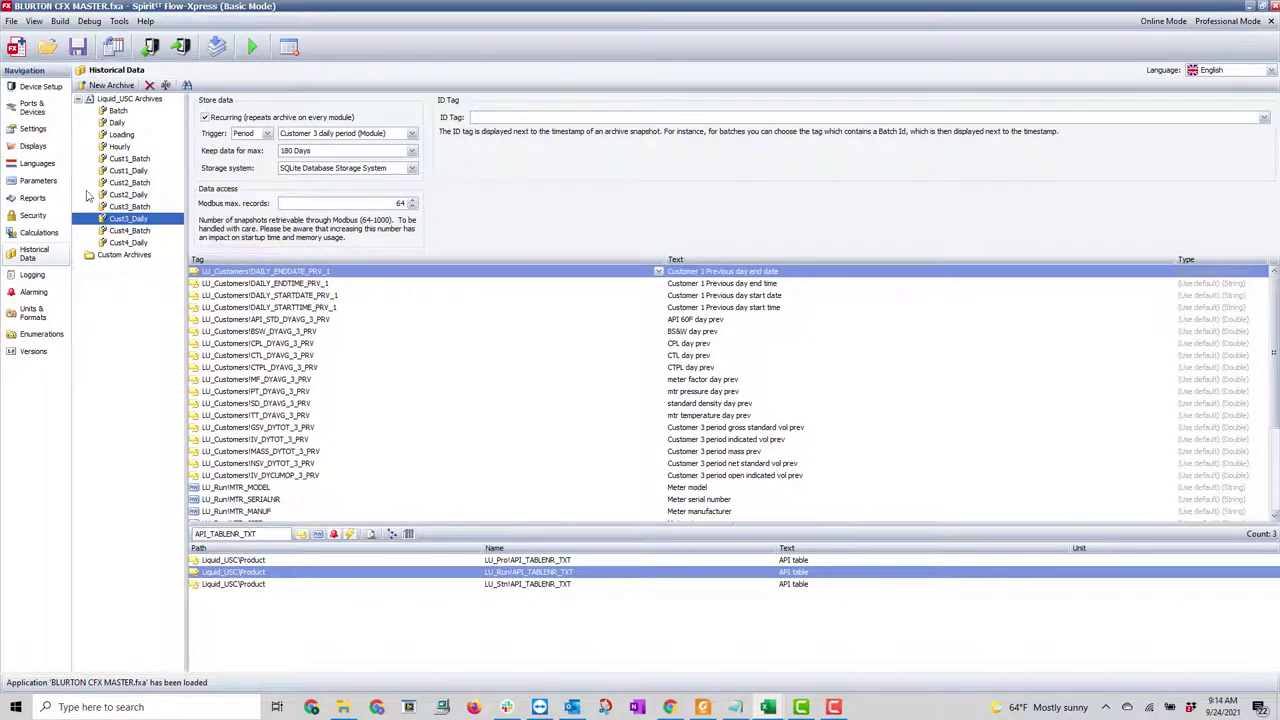
# - Show the Displays page and expand Historical data, Run and Customers
pyautogui.click(33, 146)
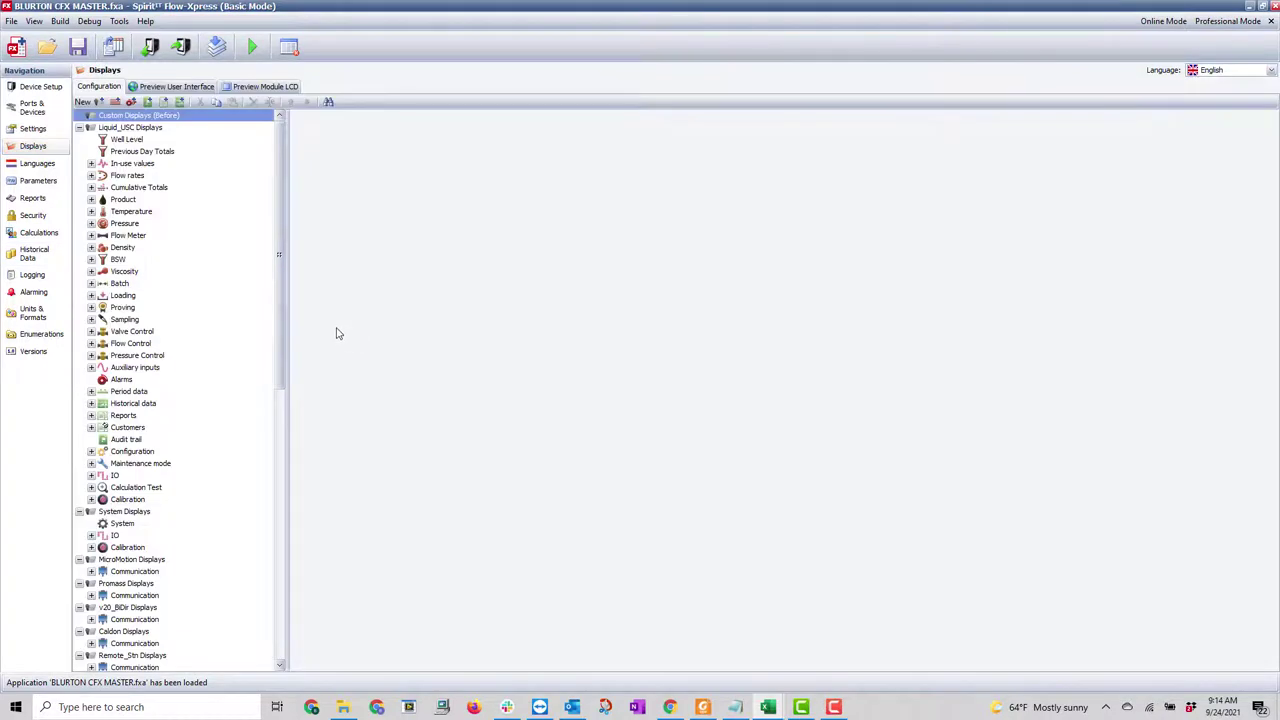
pyautogui.click(91, 403)
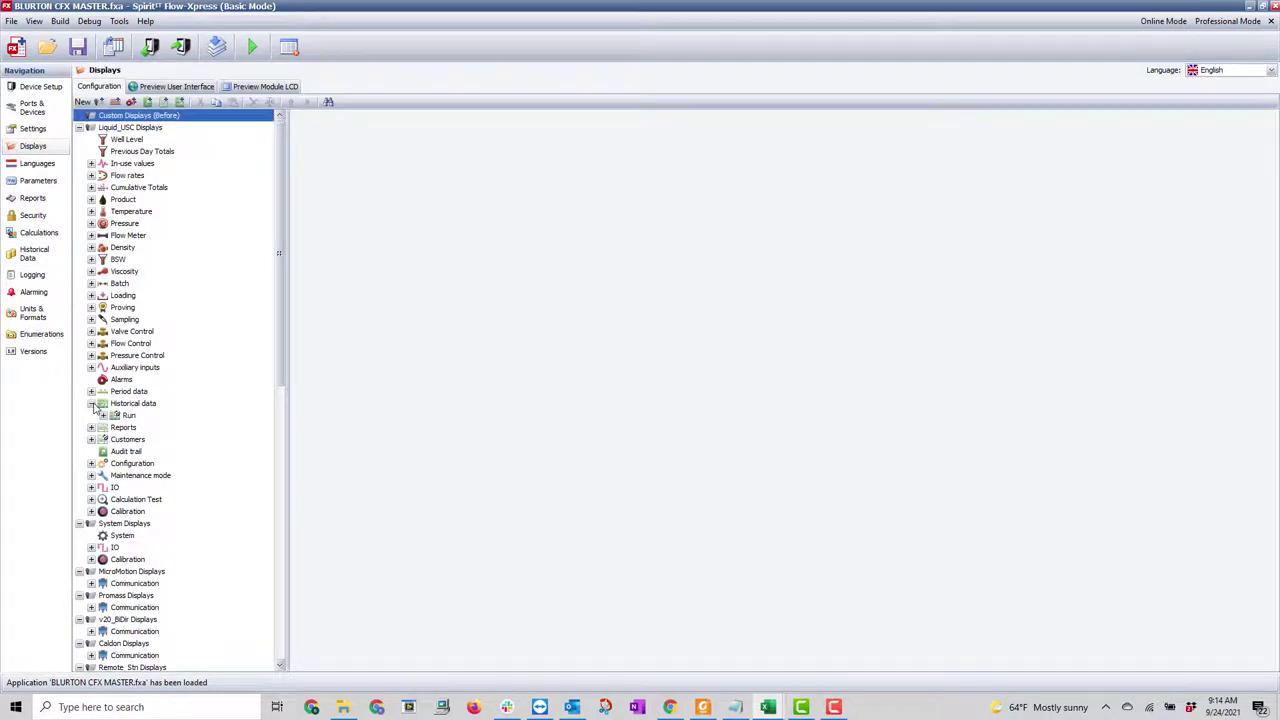
pyautogui.scroll(-2, 168, 403)
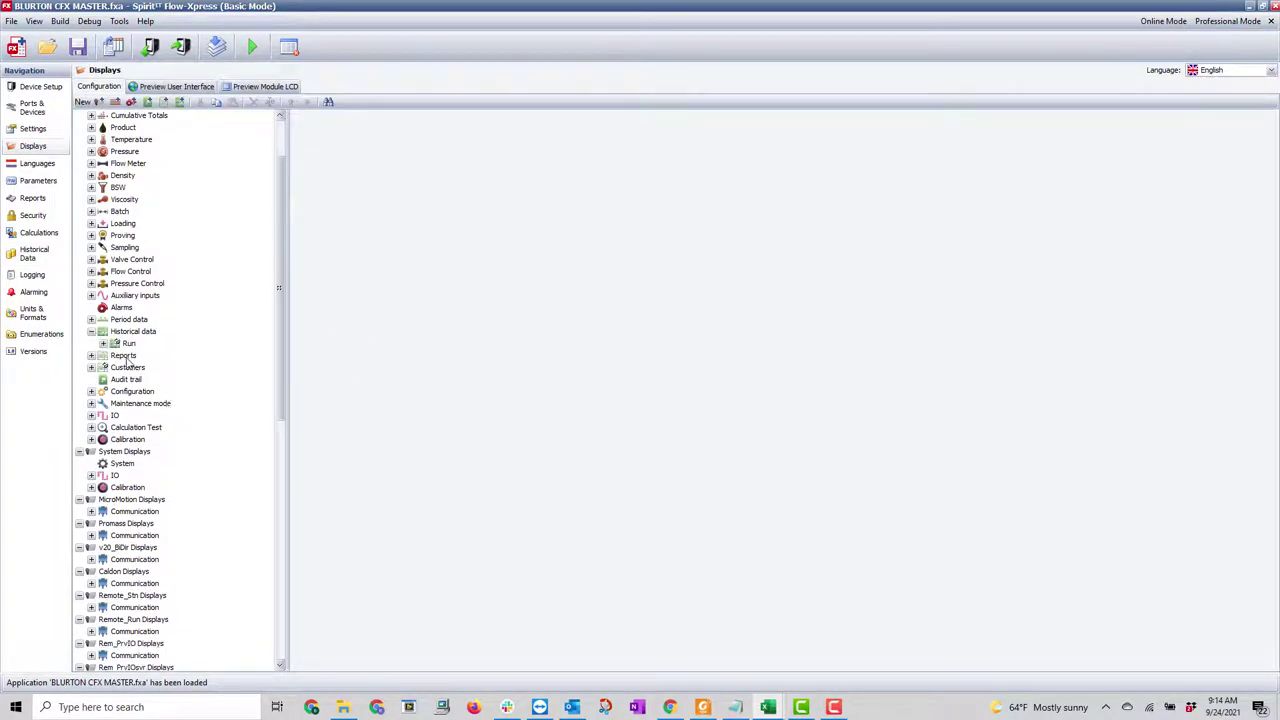
pyautogui.click(102, 344)
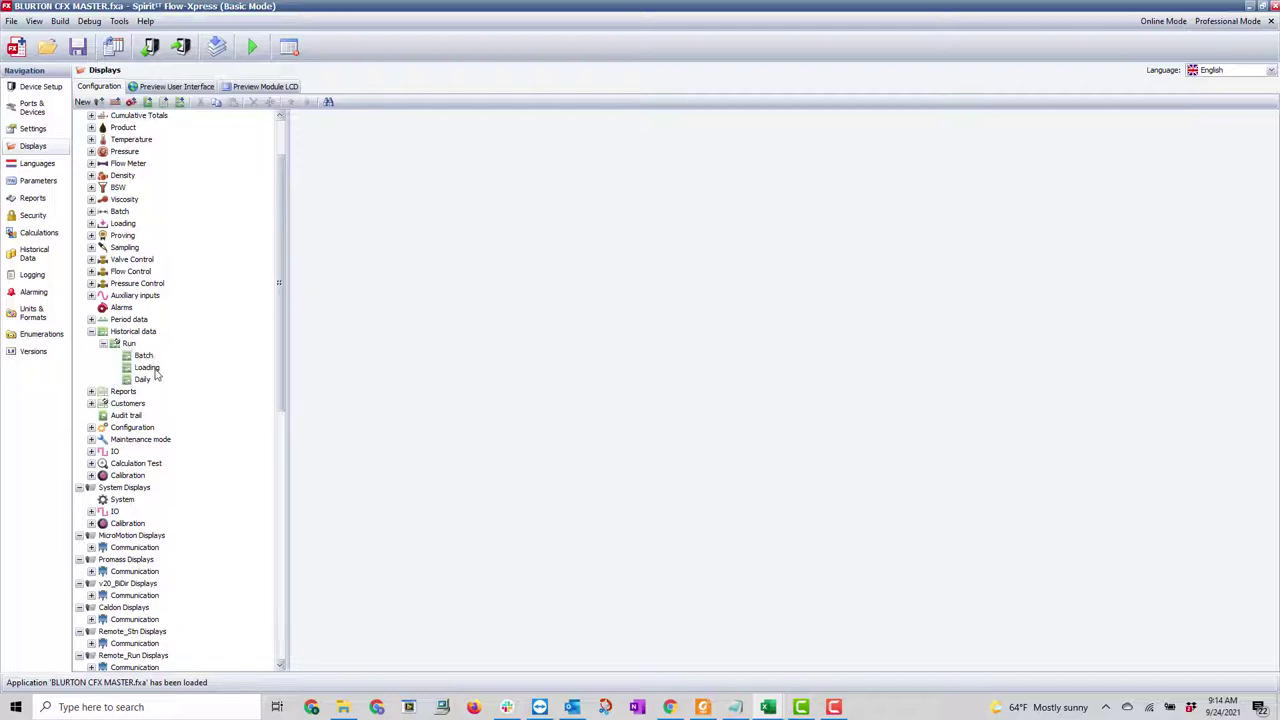
pyautogui.click(91, 403)
pyautogui.scroll(-1, 201, 404)
pyautogui.scroll(1, 200, 404)
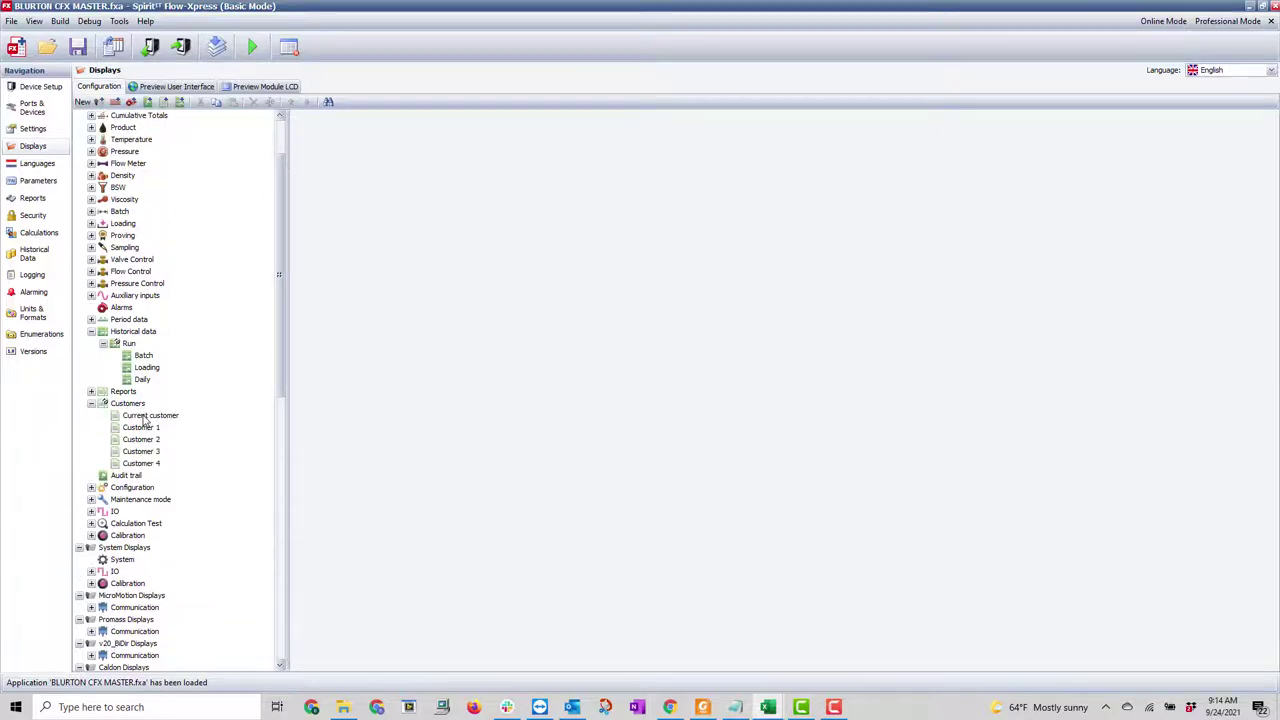
# - Inspect the Current, Customer 1 and Customer 3 displays, then collapse Run and Customers
pyautogui.click(144, 417)
pyautogui.click(142, 427)
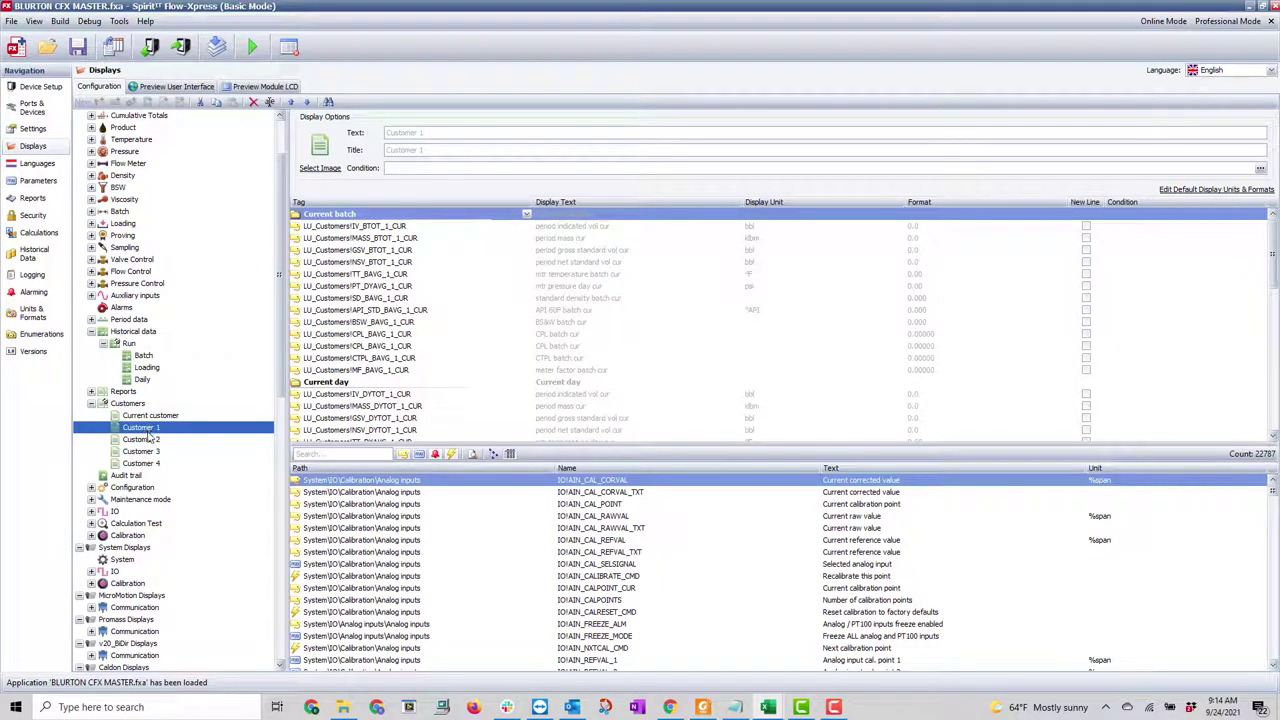
pyautogui.click(147, 452)
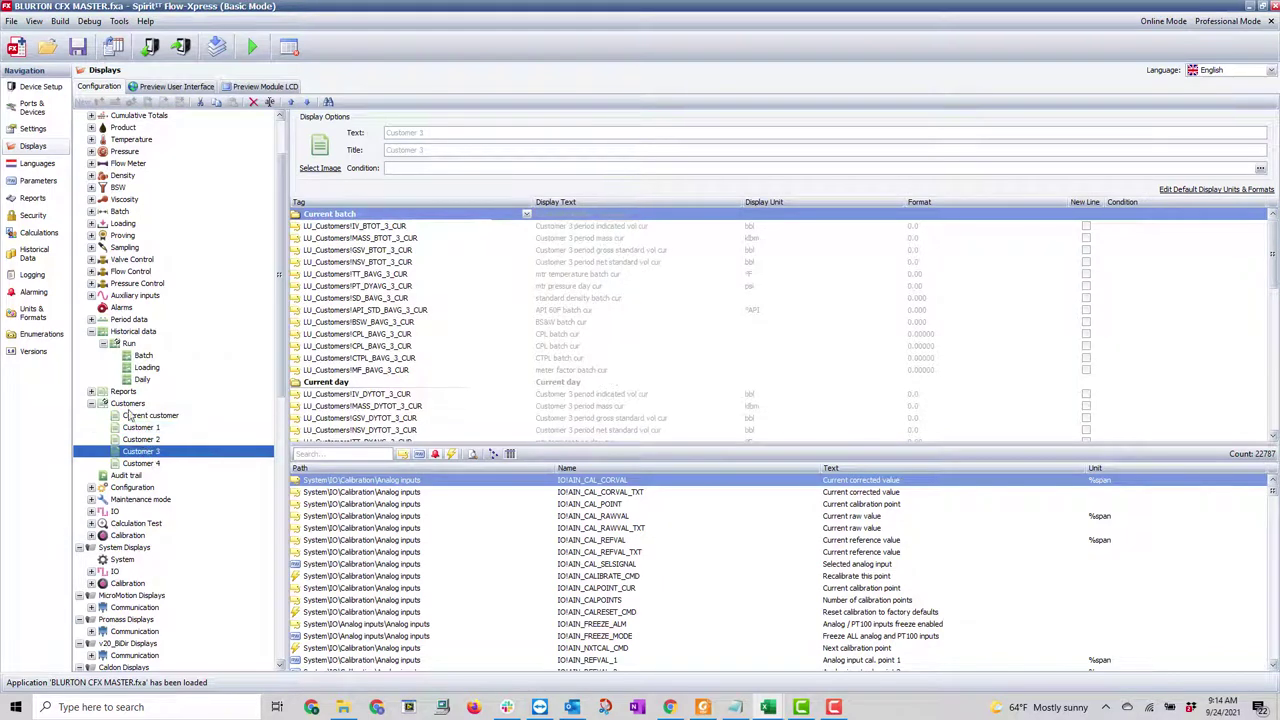
pyautogui.click(104, 344)
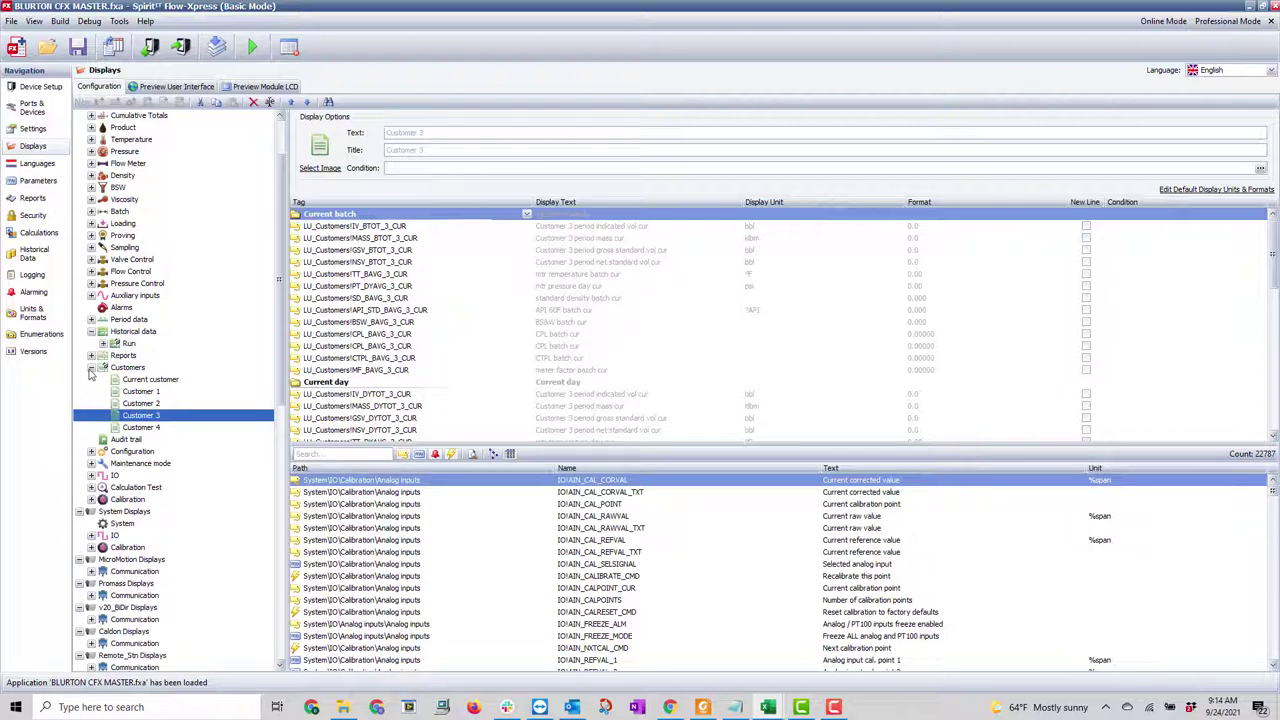
pyautogui.click(91, 368)
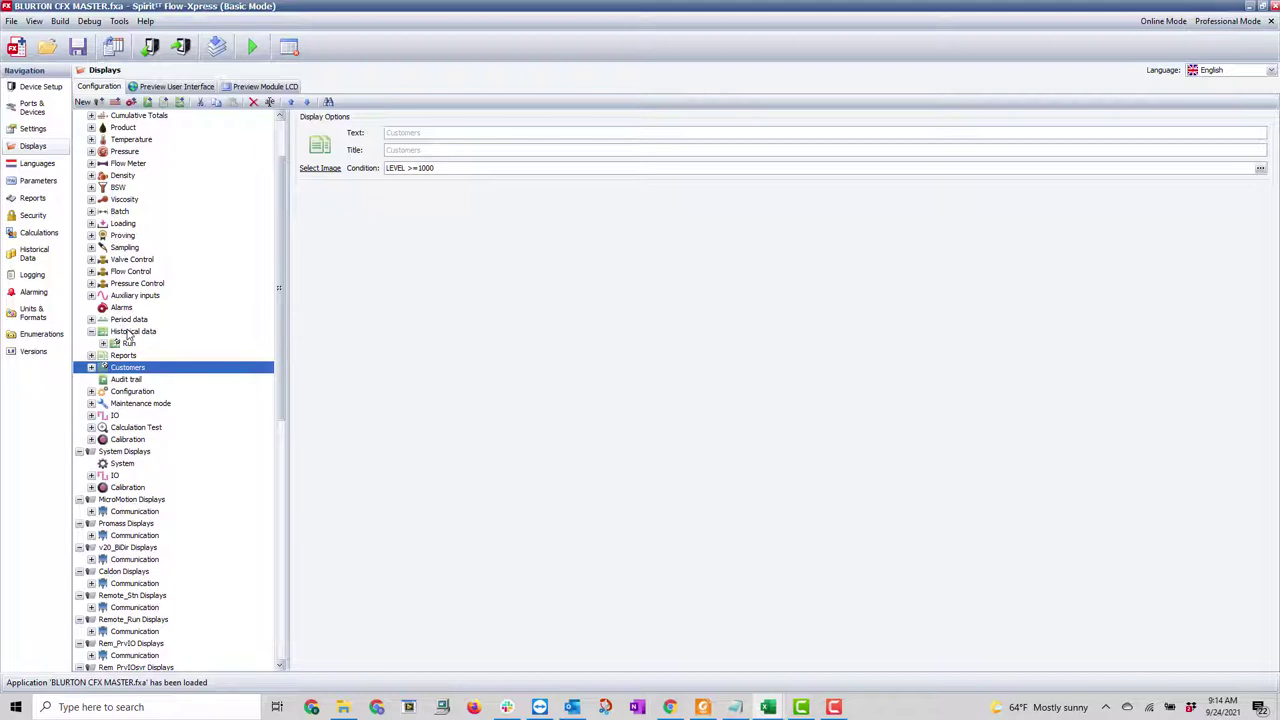
# - Create a page display named 'Customers' under Historical data and give it the archives image
pyautogui.click(128, 333)
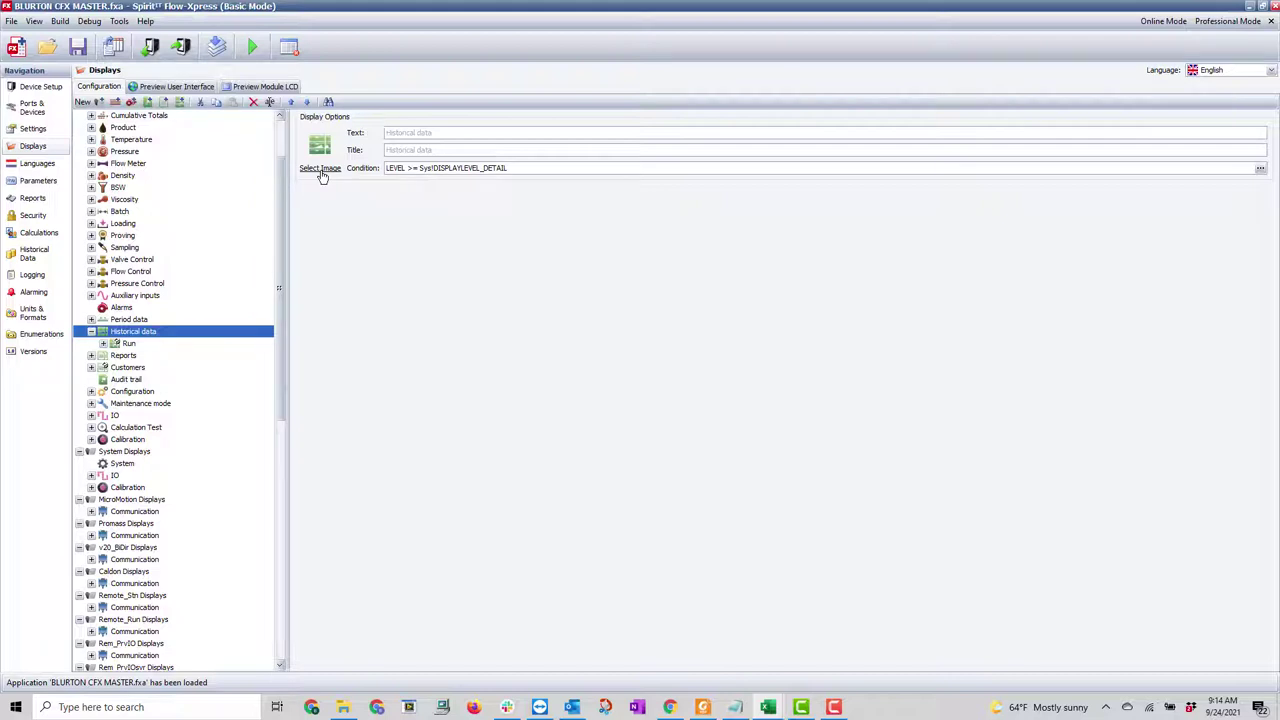
pyautogui.click(101, 102)
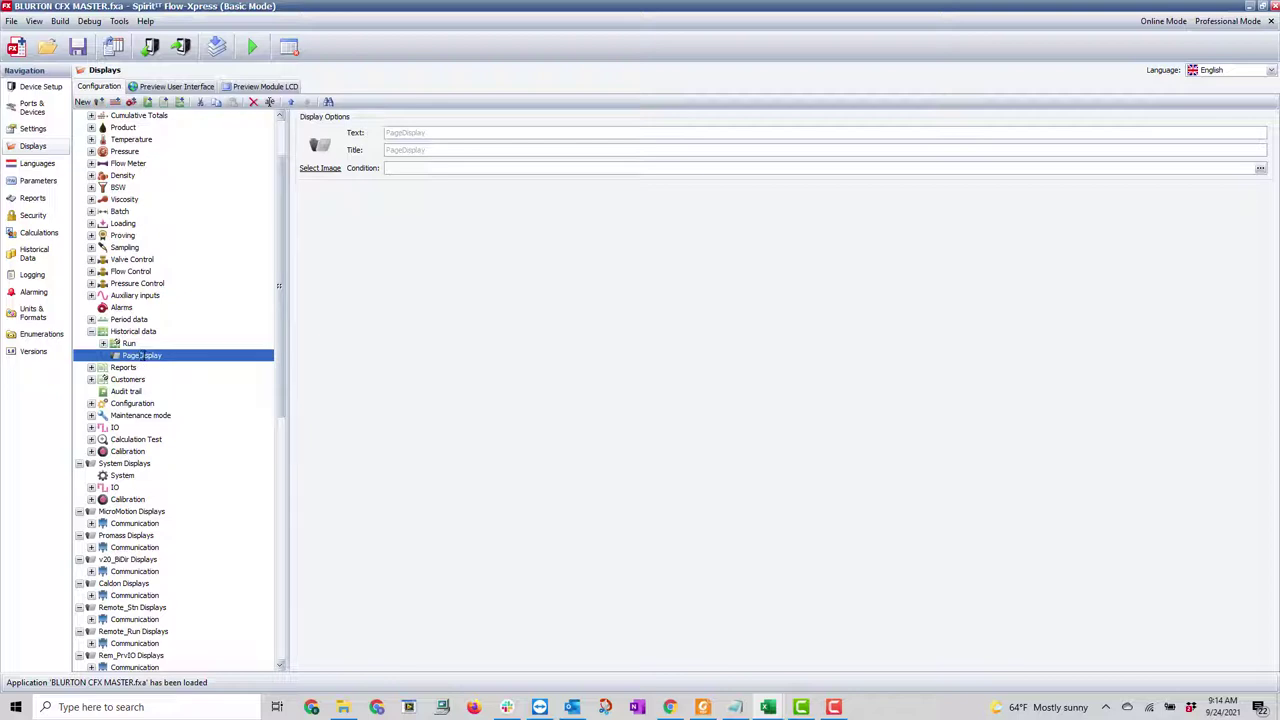
pyautogui.write('Customer')
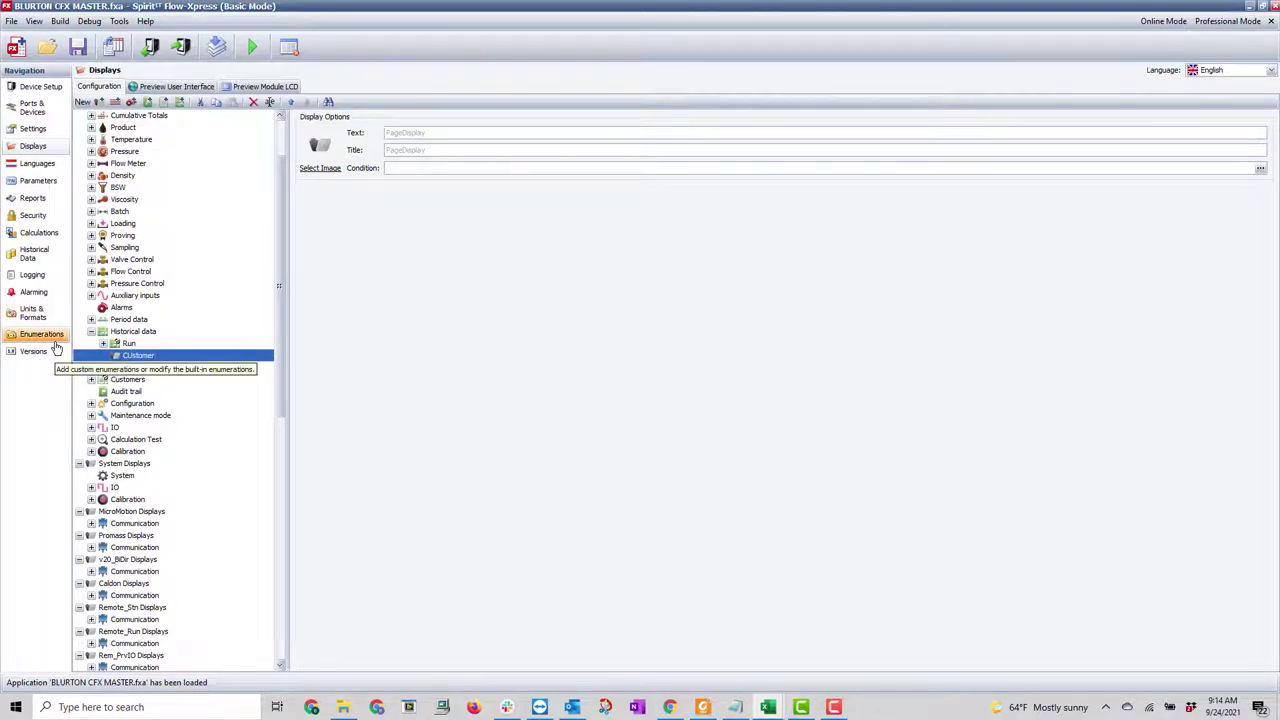
pyautogui.press('BackSpace')
pyautogui.press('BackSpace')
pyautogui.write('Customer')
pyautogui.click(320, 167)
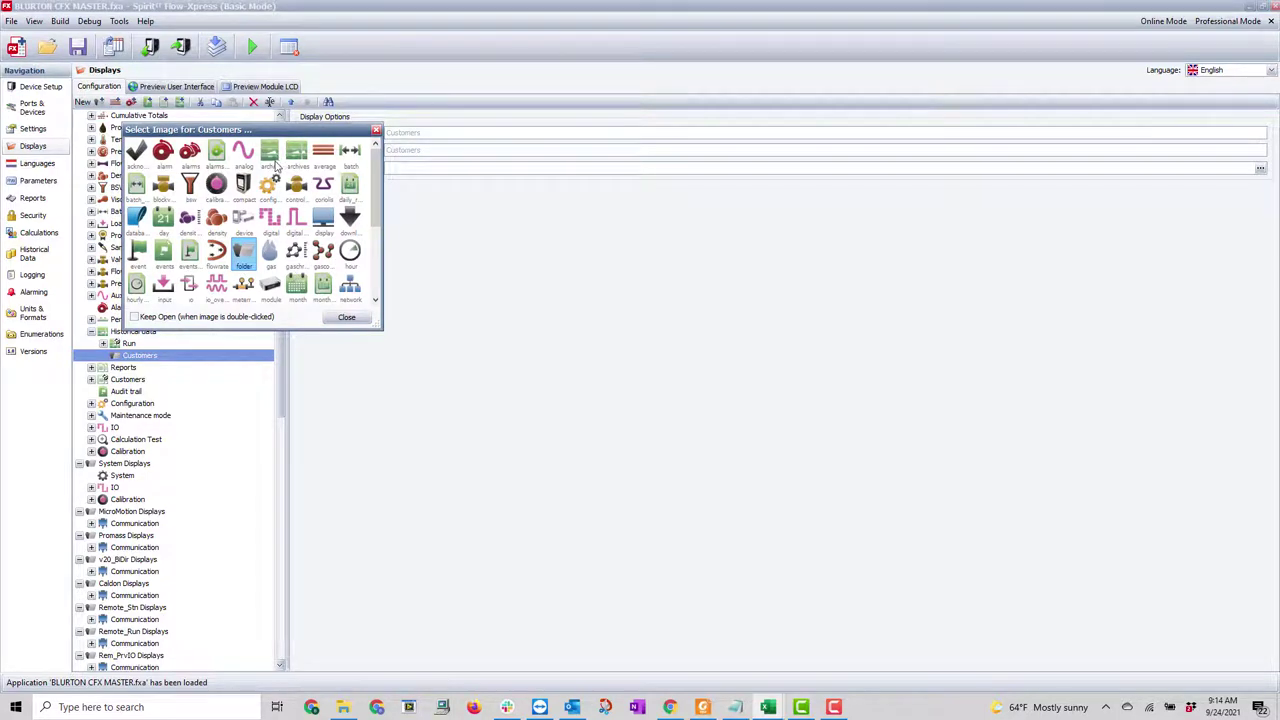
pyautogui.click(295, 160)
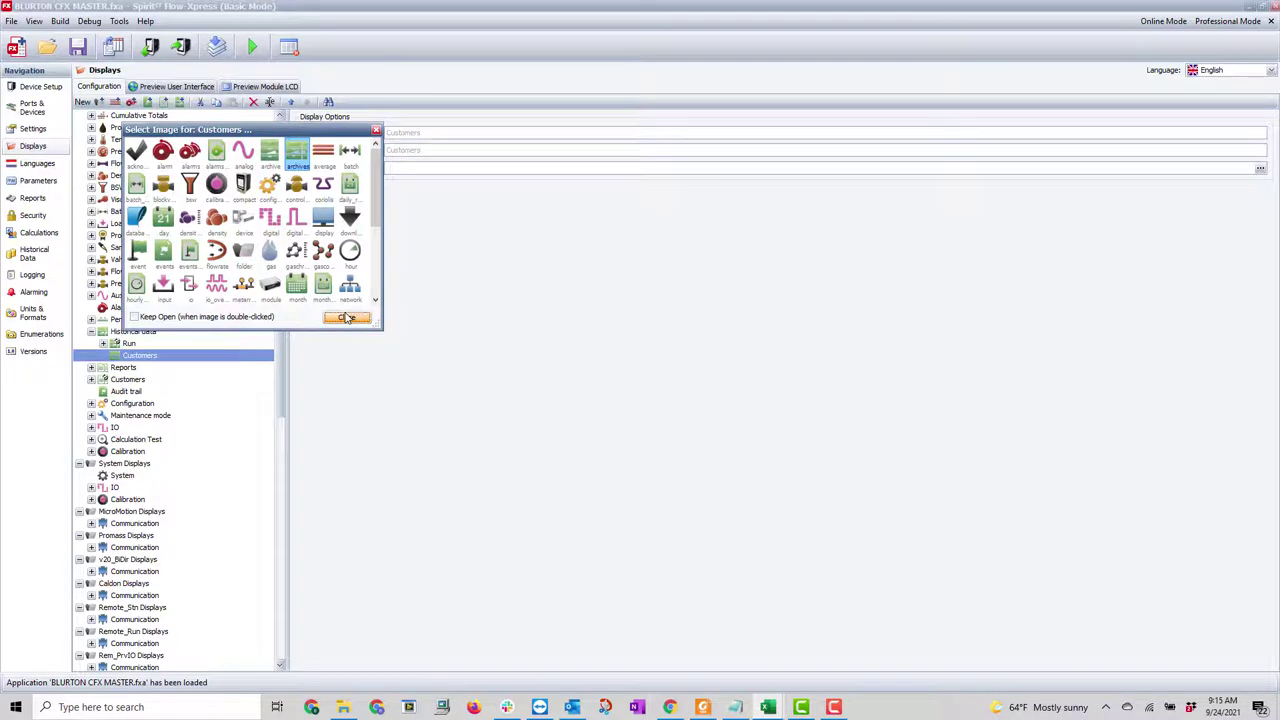
pyautogui.click(348, 318)
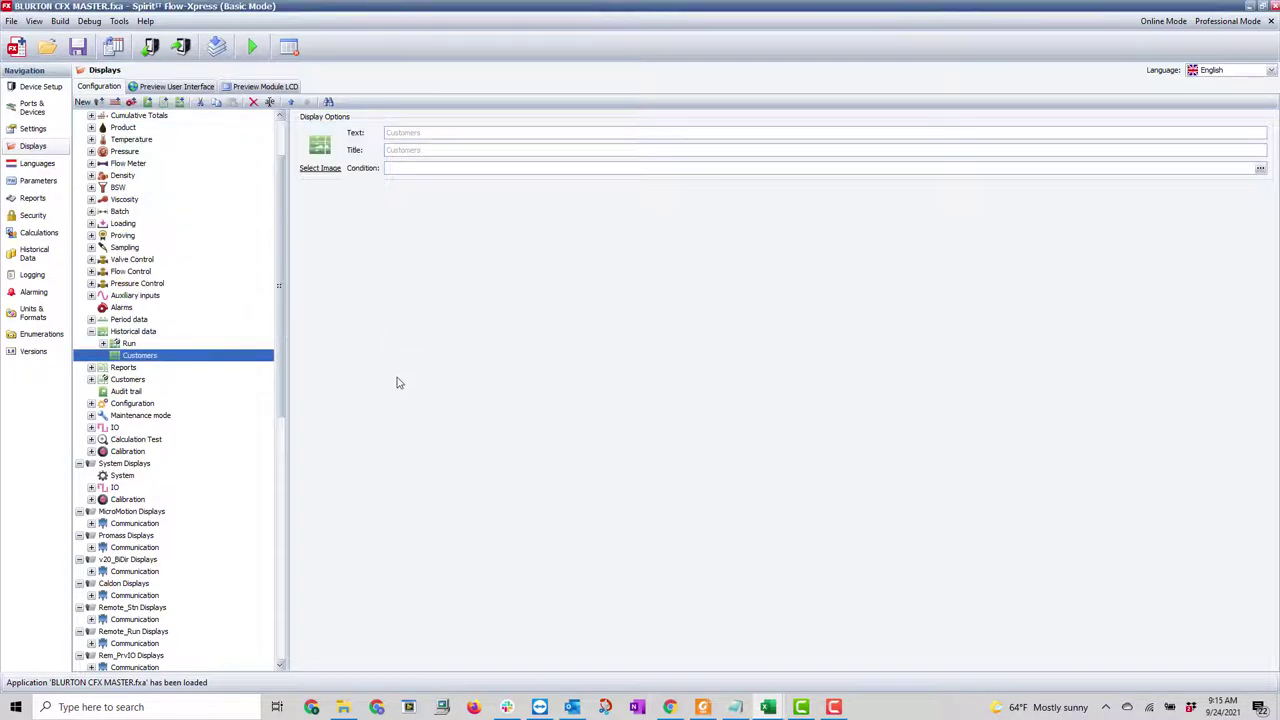
# - Add a historical data display, HistDataDisplay, under the Customers page from its context menu
pyautogui.rightClick(128, 360)
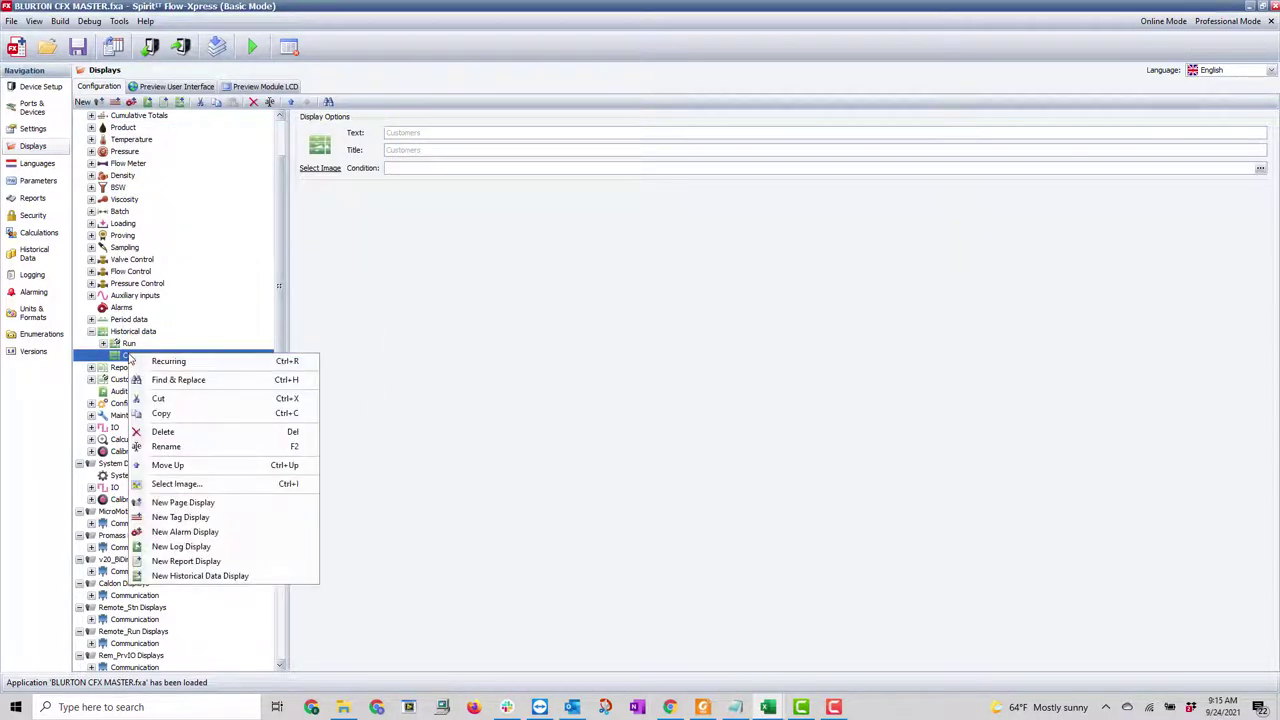
pyautogui.click(165, 364)
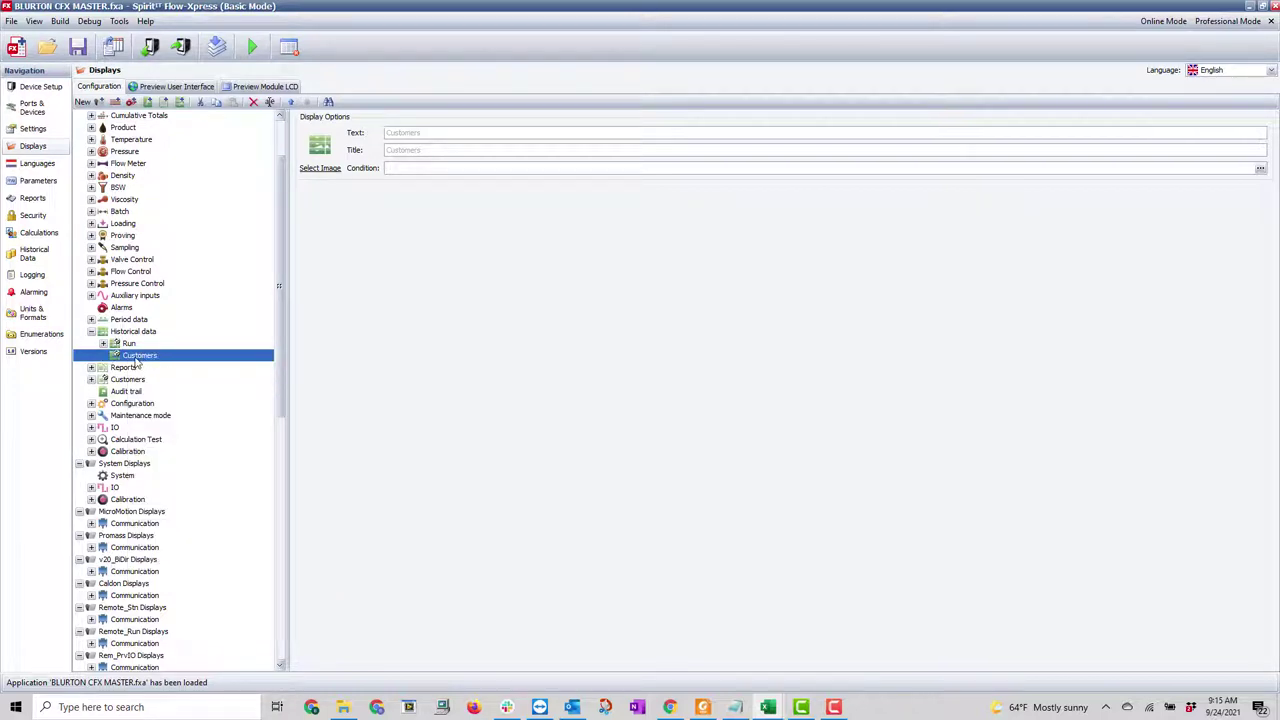
pyautogui.rightClick(145, 362)
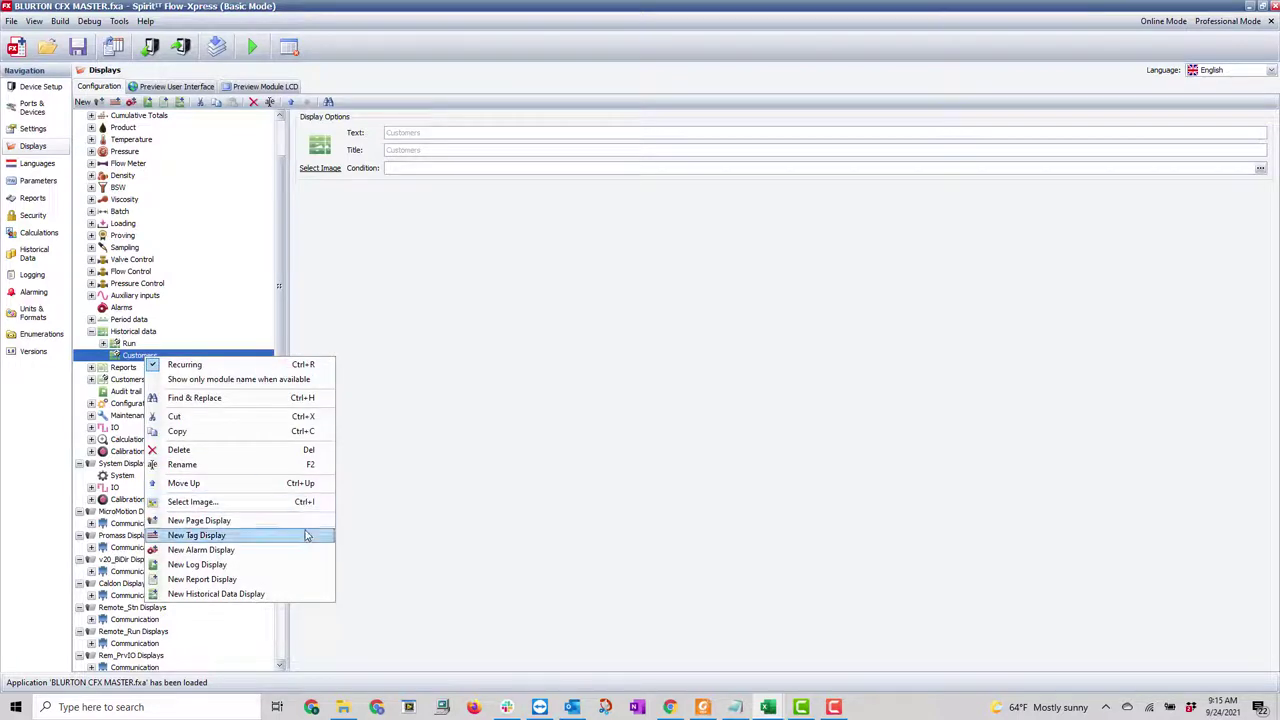
pyautogui.click(310, 596)
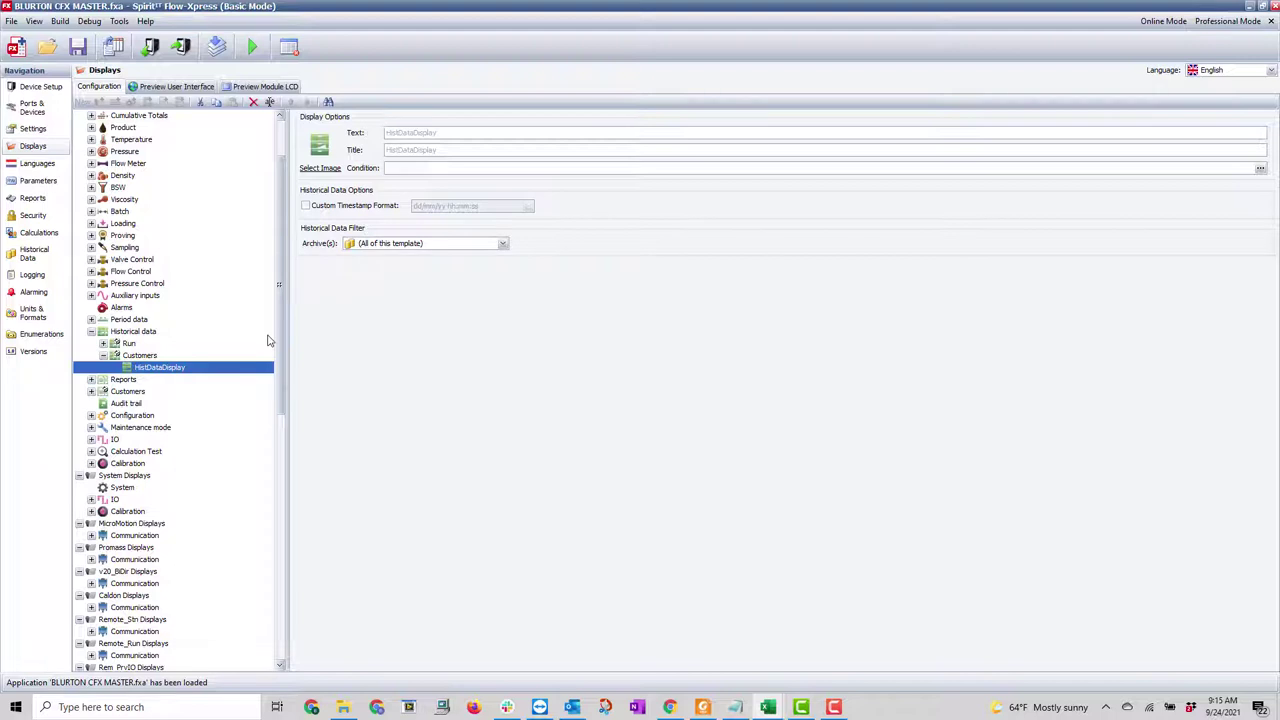
# - Add two page displays, Daily and Batch, under the Customers page
pyautogui.click(150, 355)
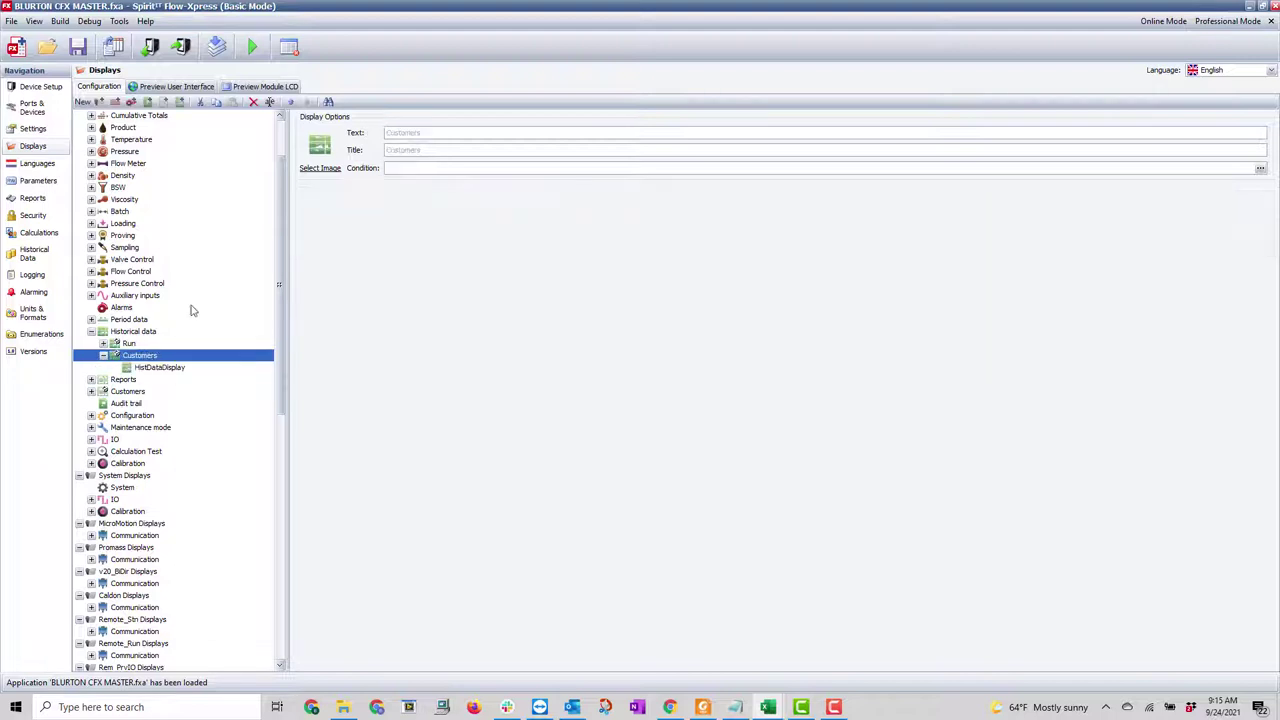
pyautogui.click(100, 105)
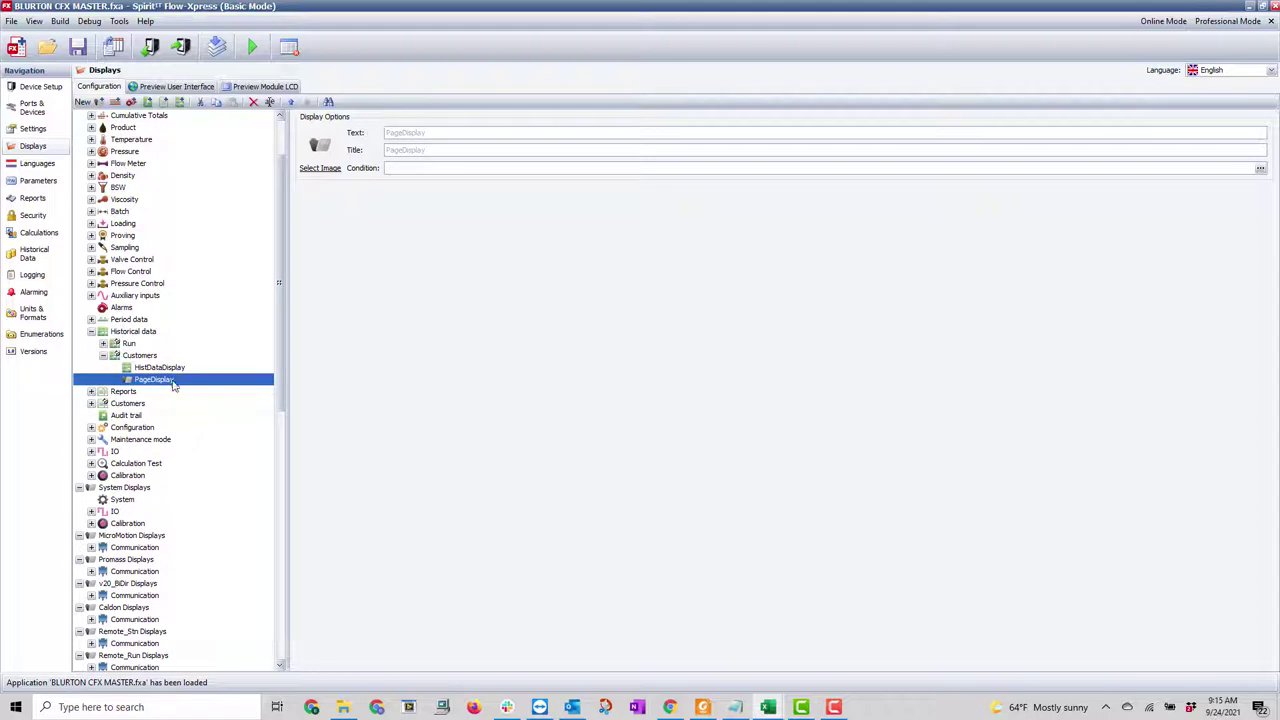
pyautogui.write('Du')
pyautogui.click(216, 347)
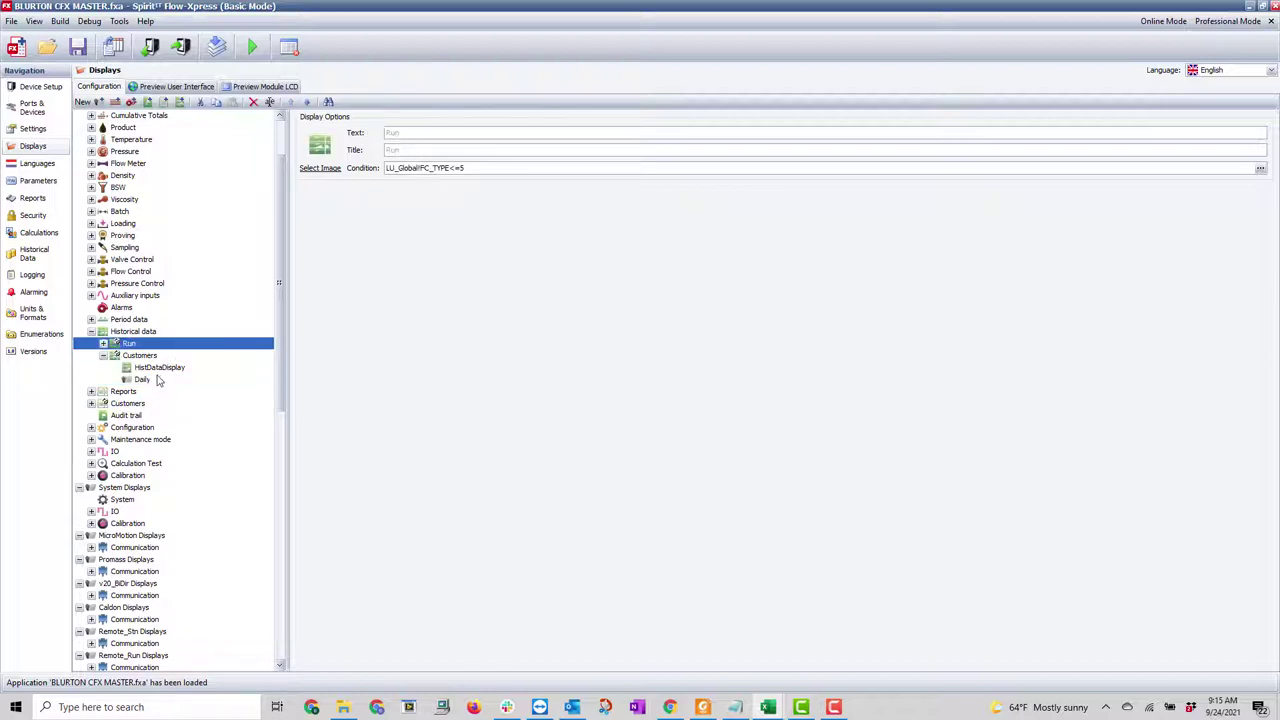
pyautogui.click(137, 356)
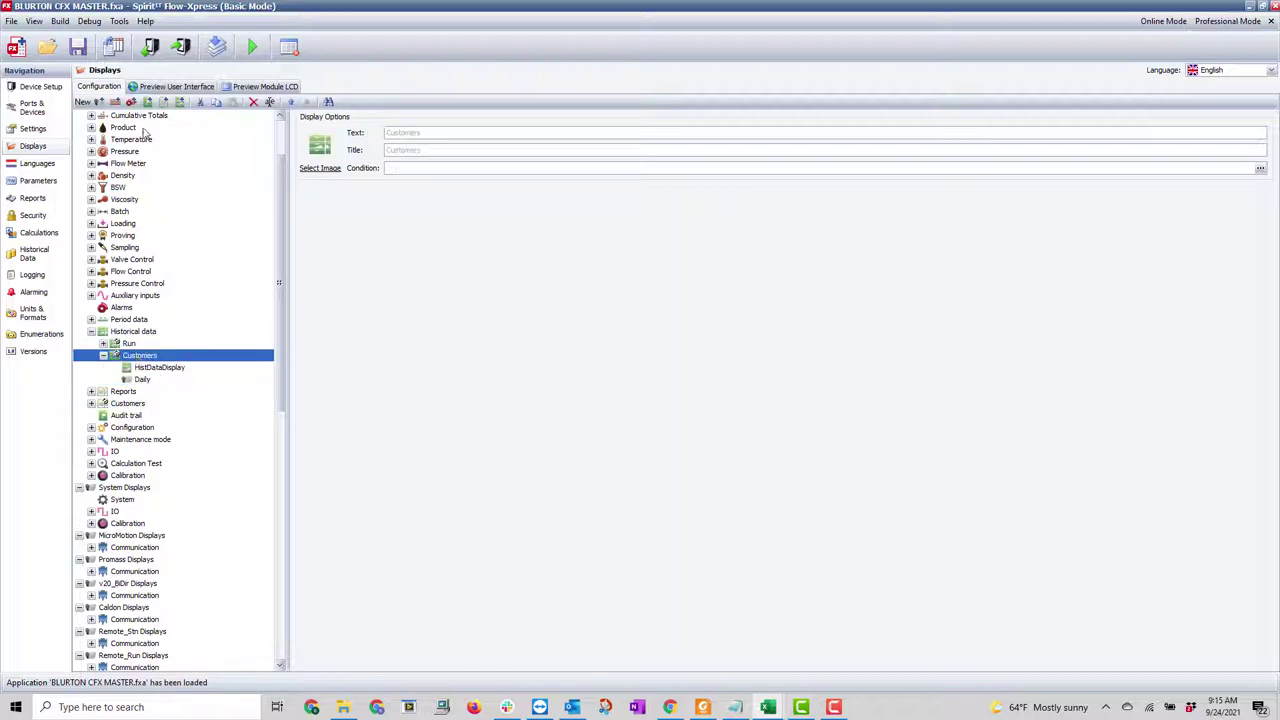
pyautogui.click(101, 104)
pyautogui.click(130, 122)
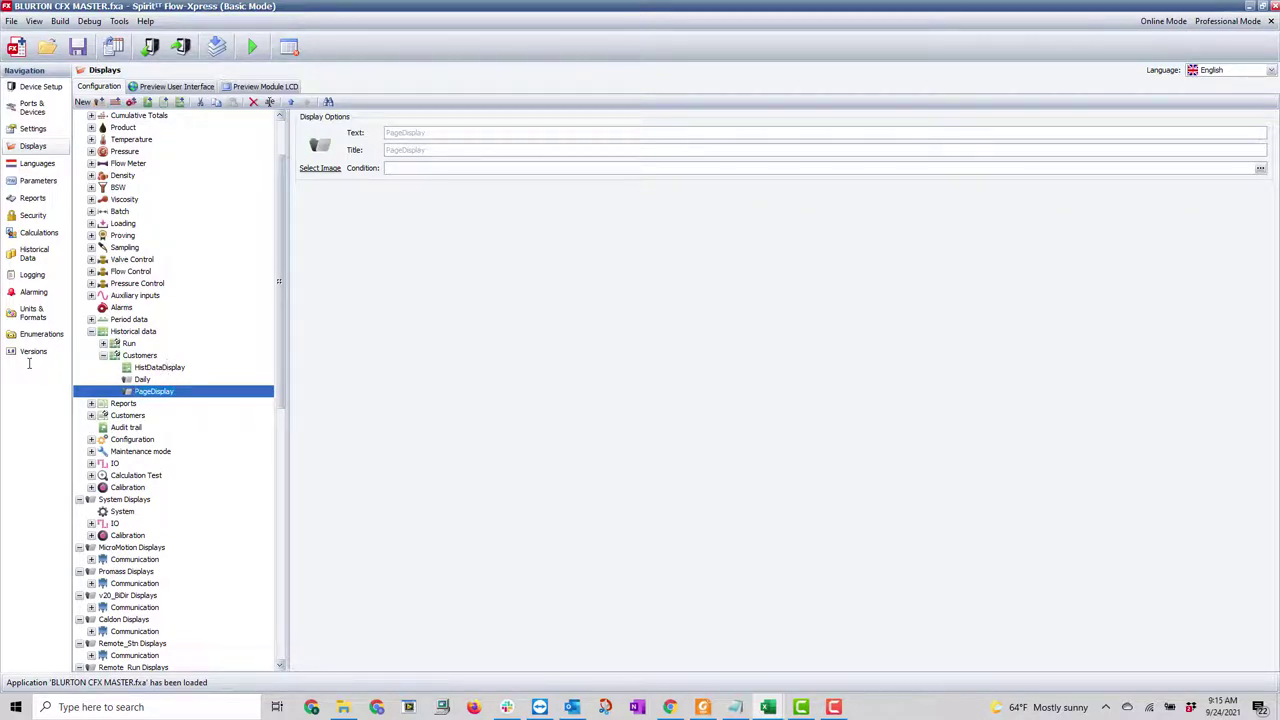
pyautogui.write('Bo')
# - Delete the HistDataDisplay entry from Customers
pyautogui.click(186, 369)
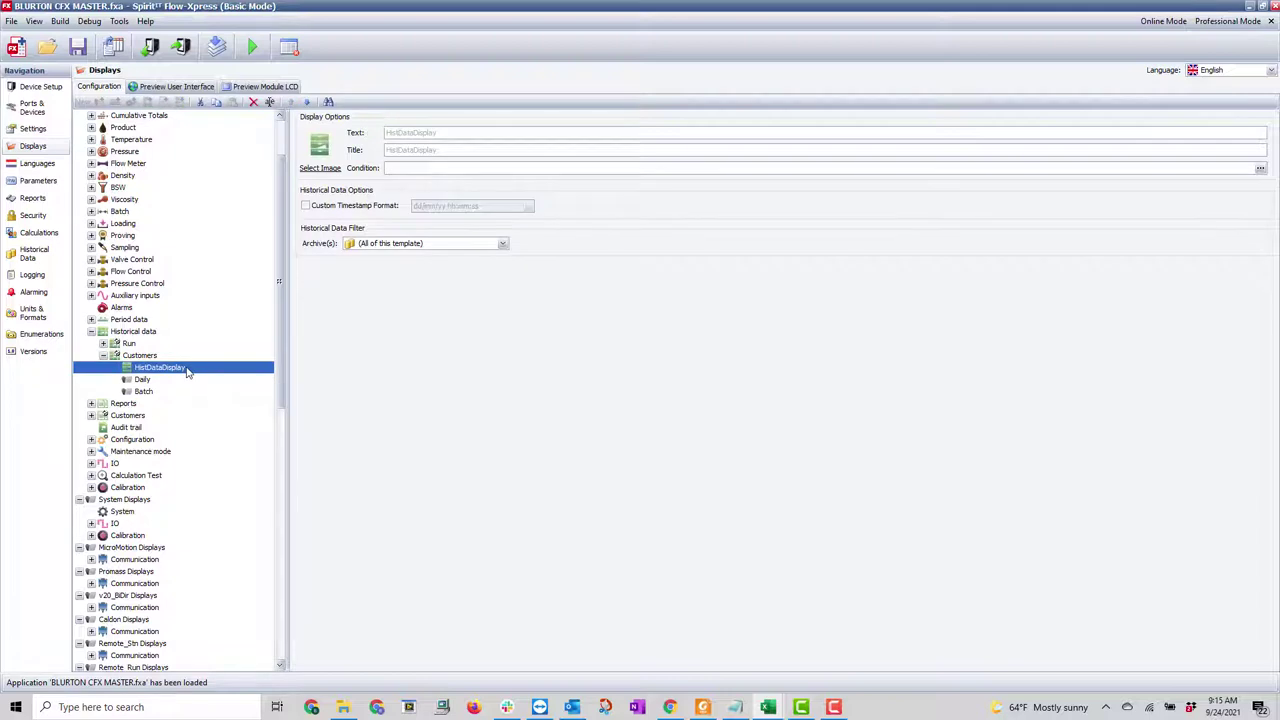
pyautogui.rightClick(186, 369)
pyautogui.click(355, 445)
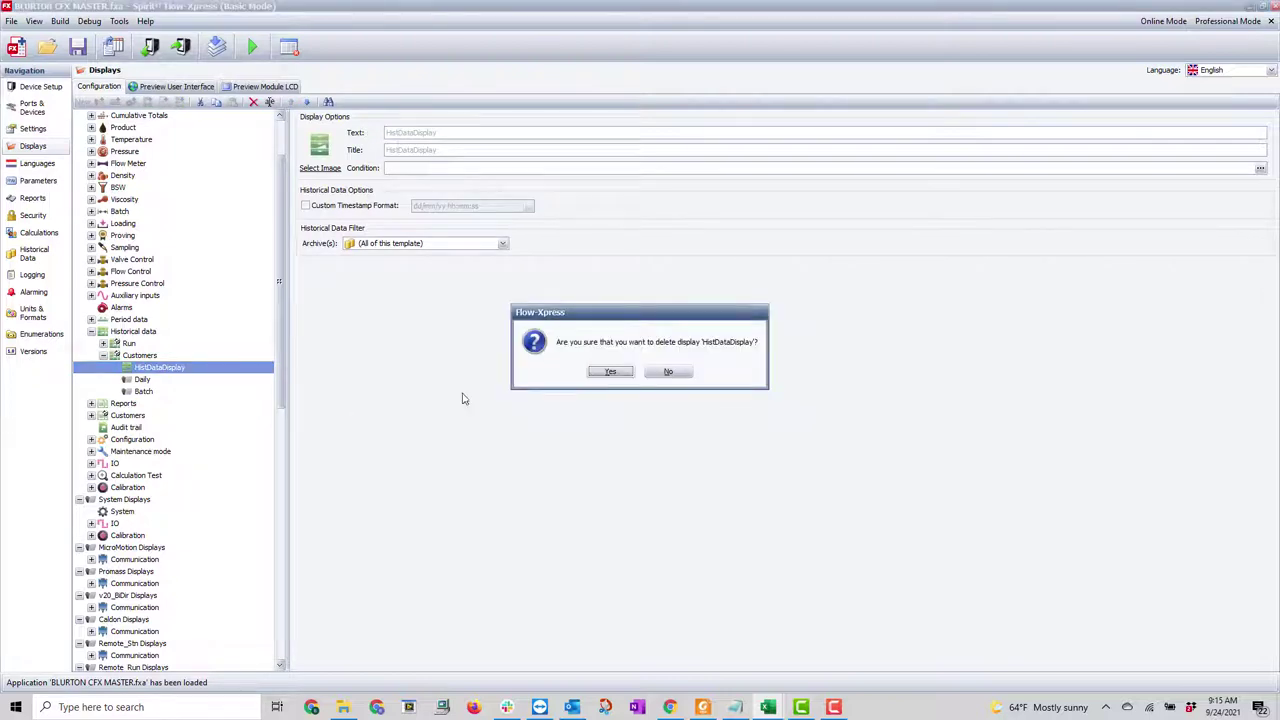
pyautogui.click(610, 371)
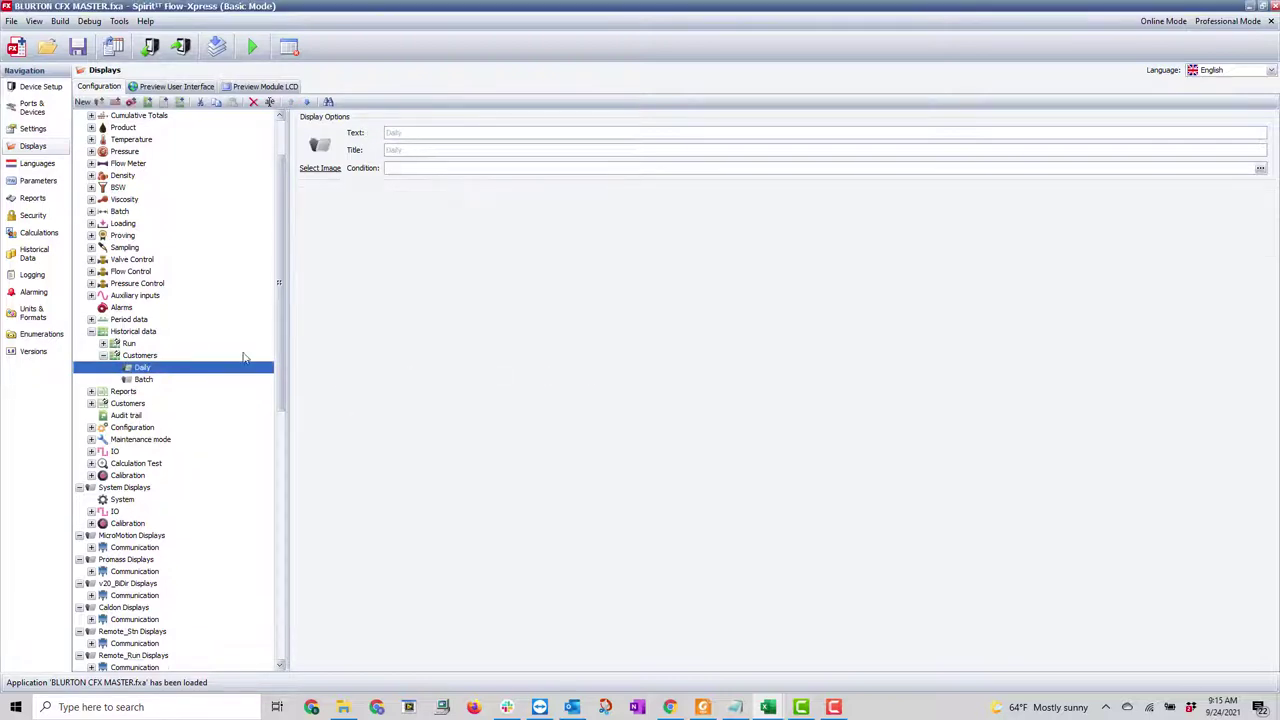
# - Assign the green archives image to the Daily and Batch displays
pyautogui.click(320, 168)
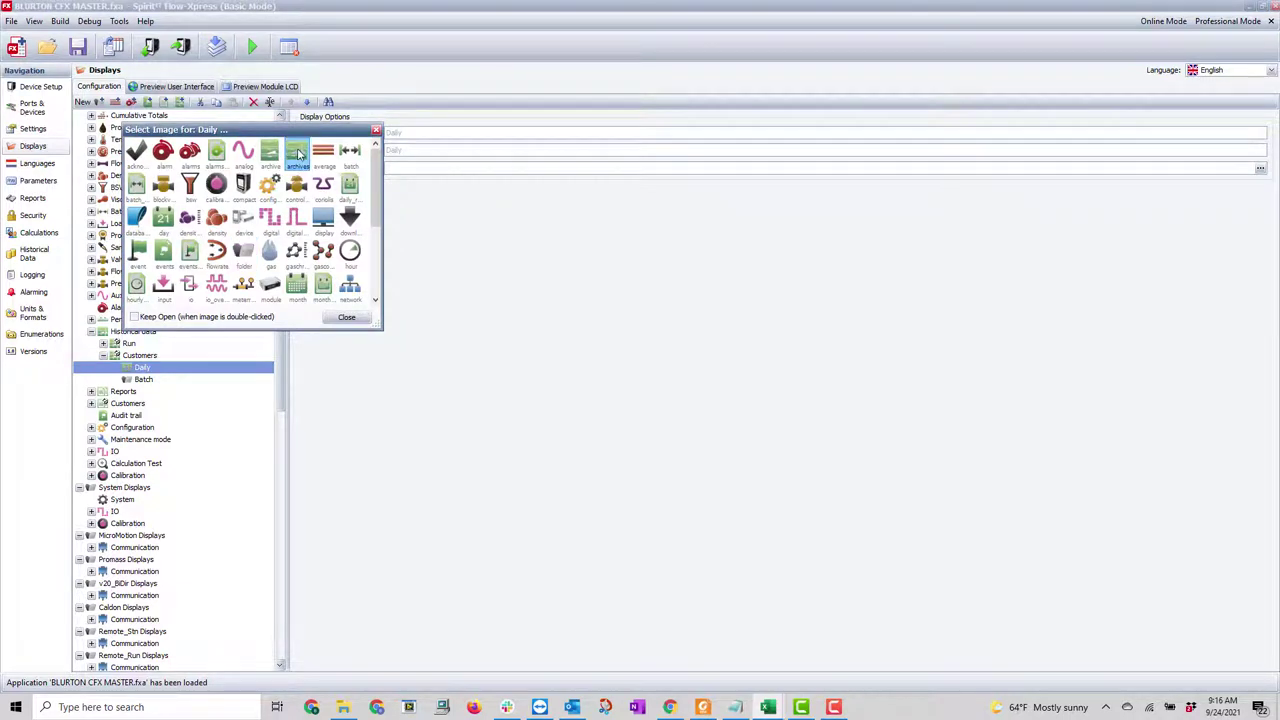
pyautogui.click(140, 380)
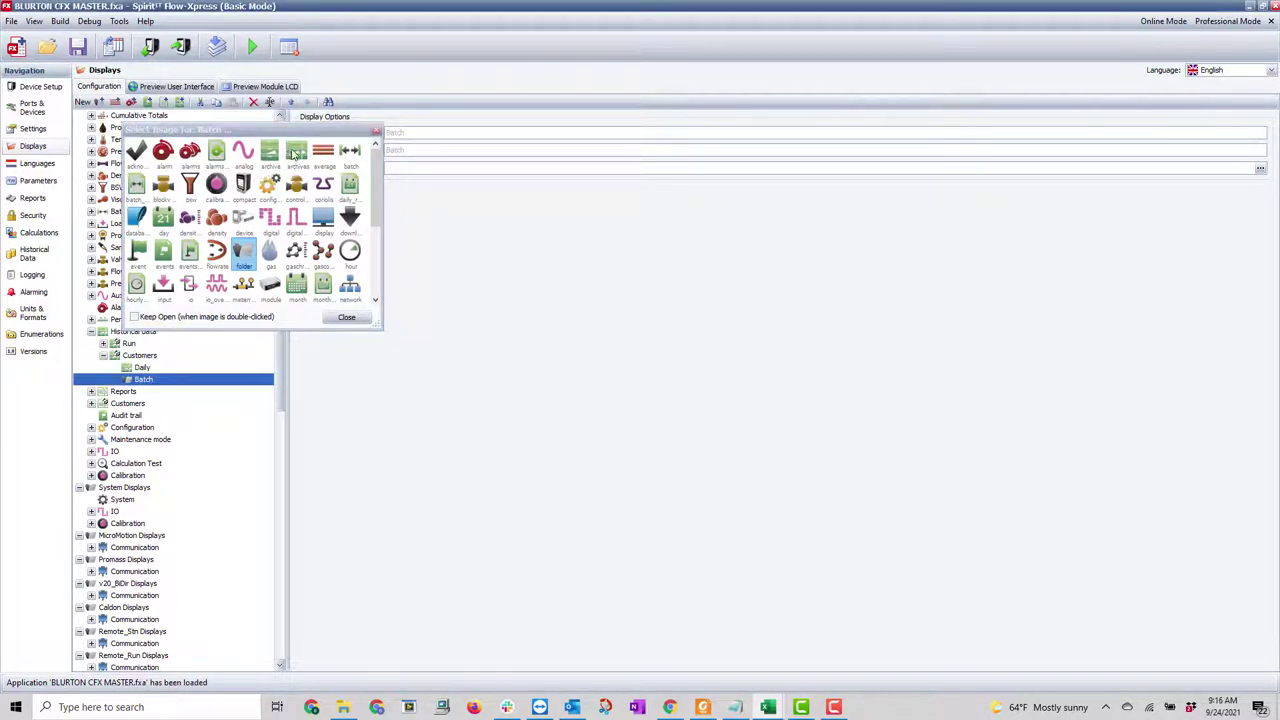
pyautogui.click(296, 153)
pyautogui.click(346, 317)
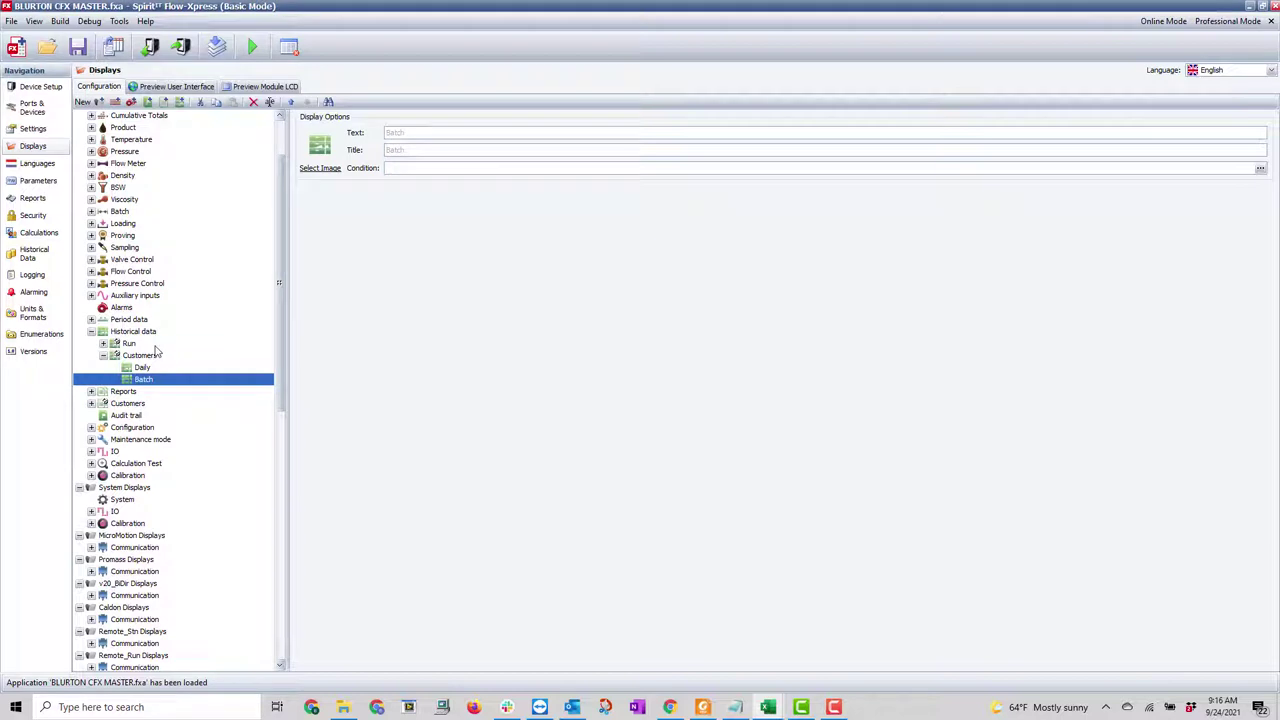
pyautogui.click(143, 368)
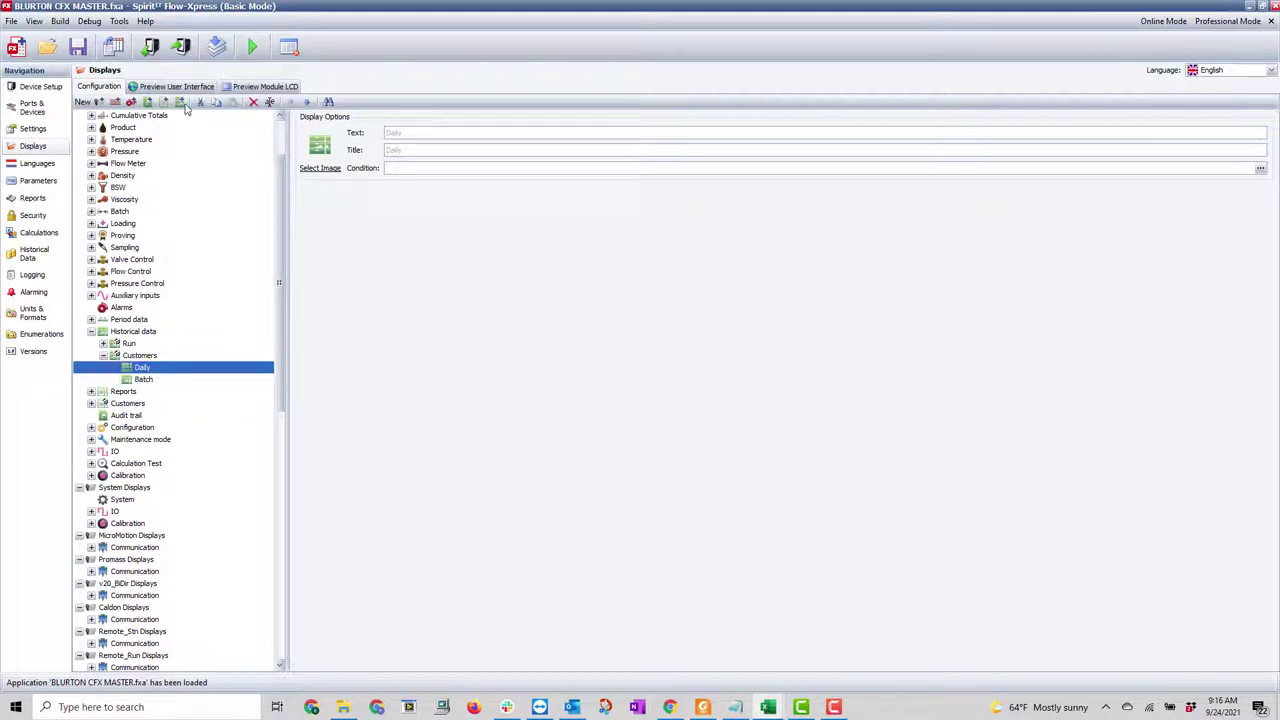
# - Add four historical data displays under Daily, naming the first one 'Customer 1'
pyautogui.rightClick(167, 375)
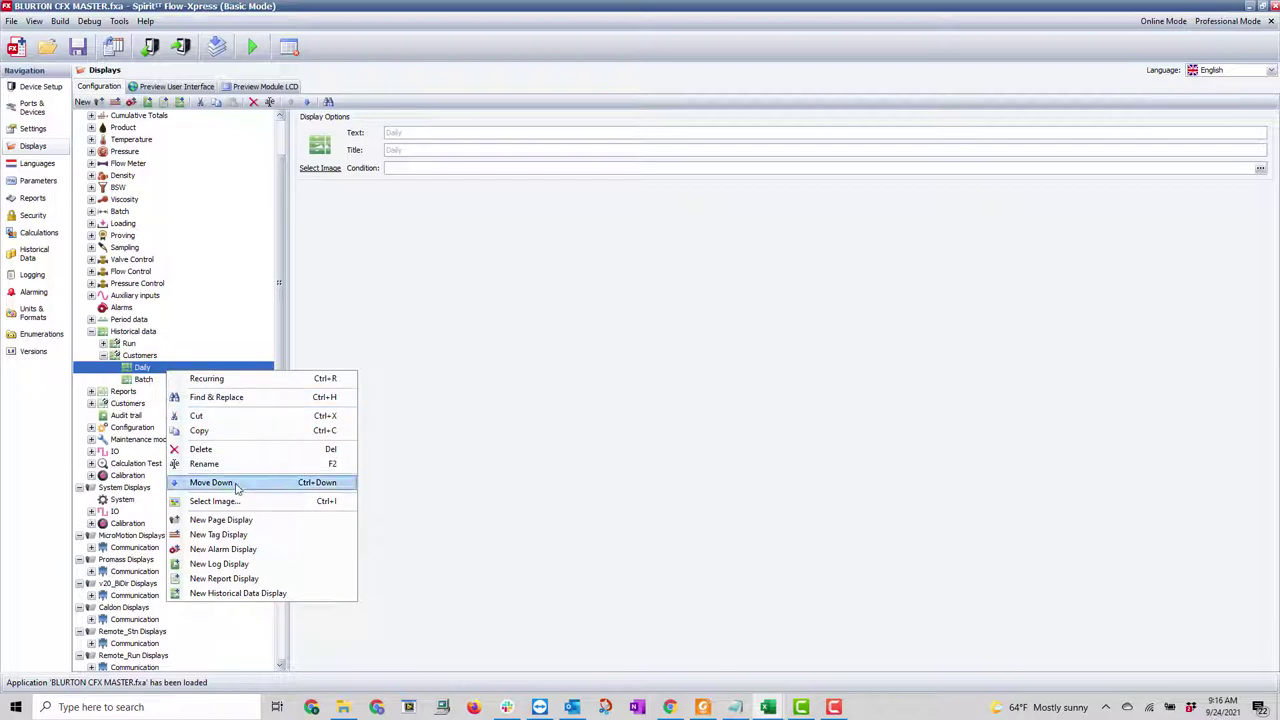
pyautogui.click(278, 593)
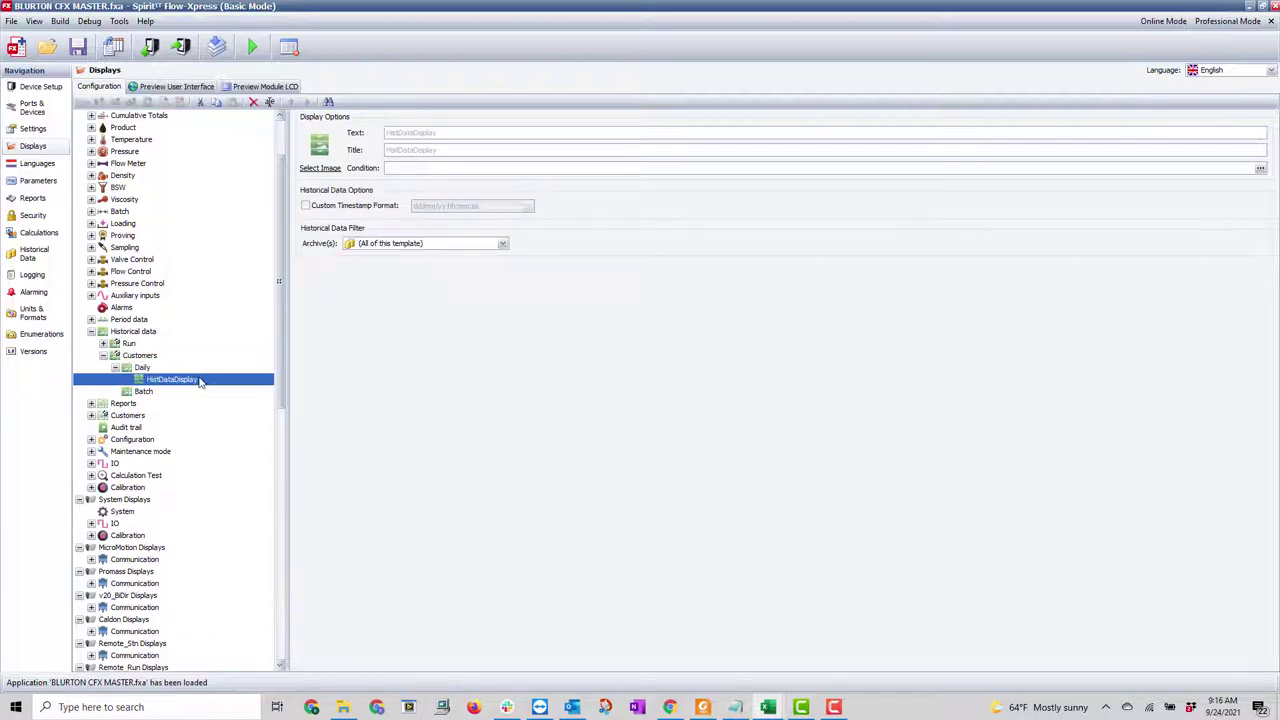
pyautogui.write('Customer 1')
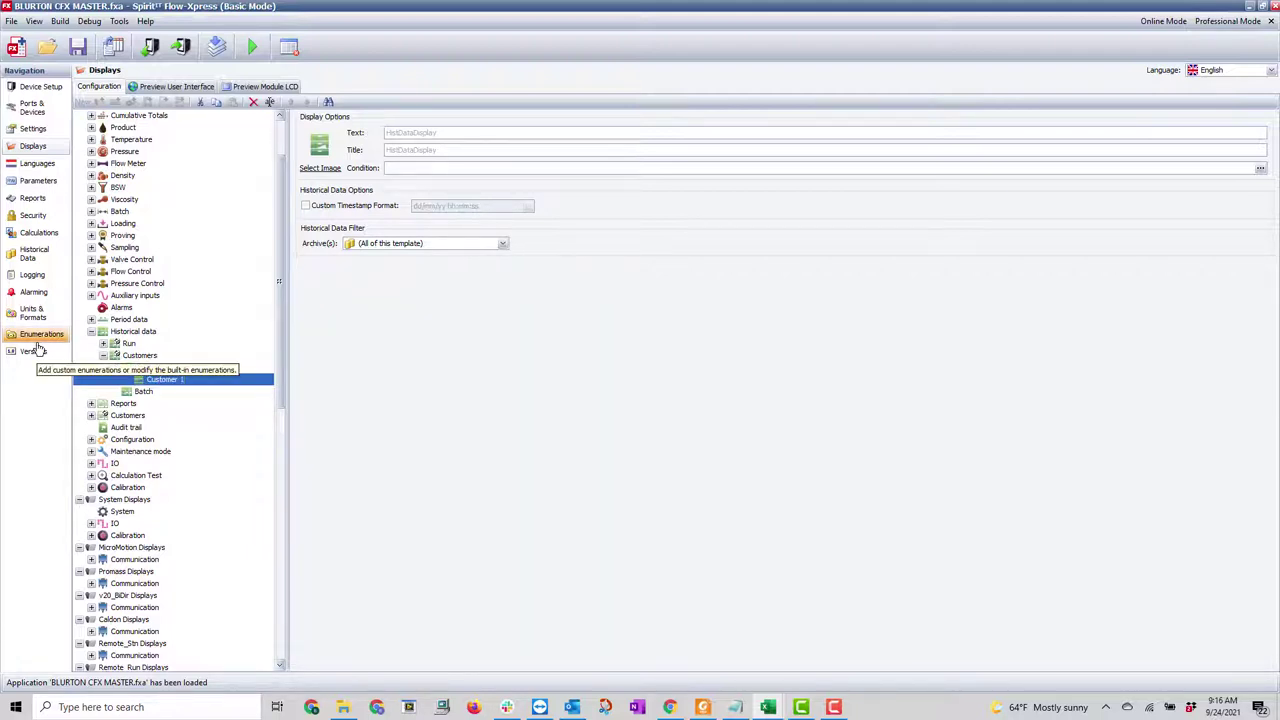
pyautogui.press('Return')
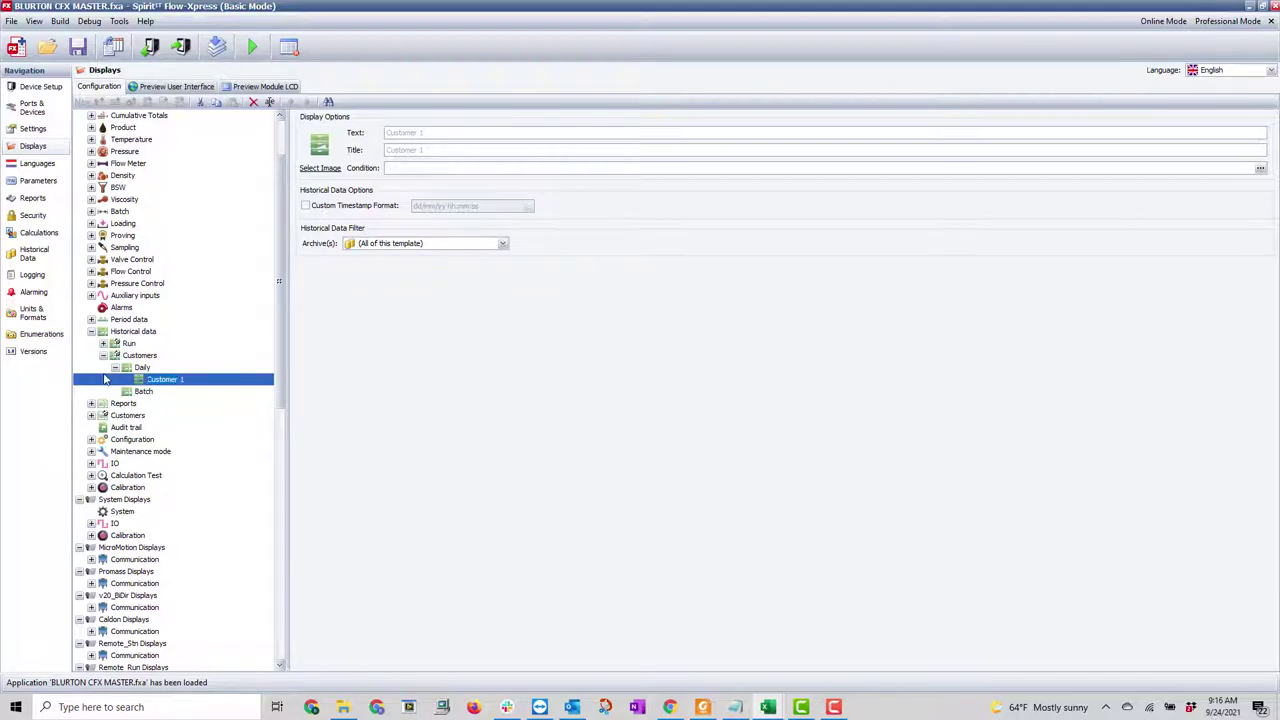
pyautogui.click(141, 368)
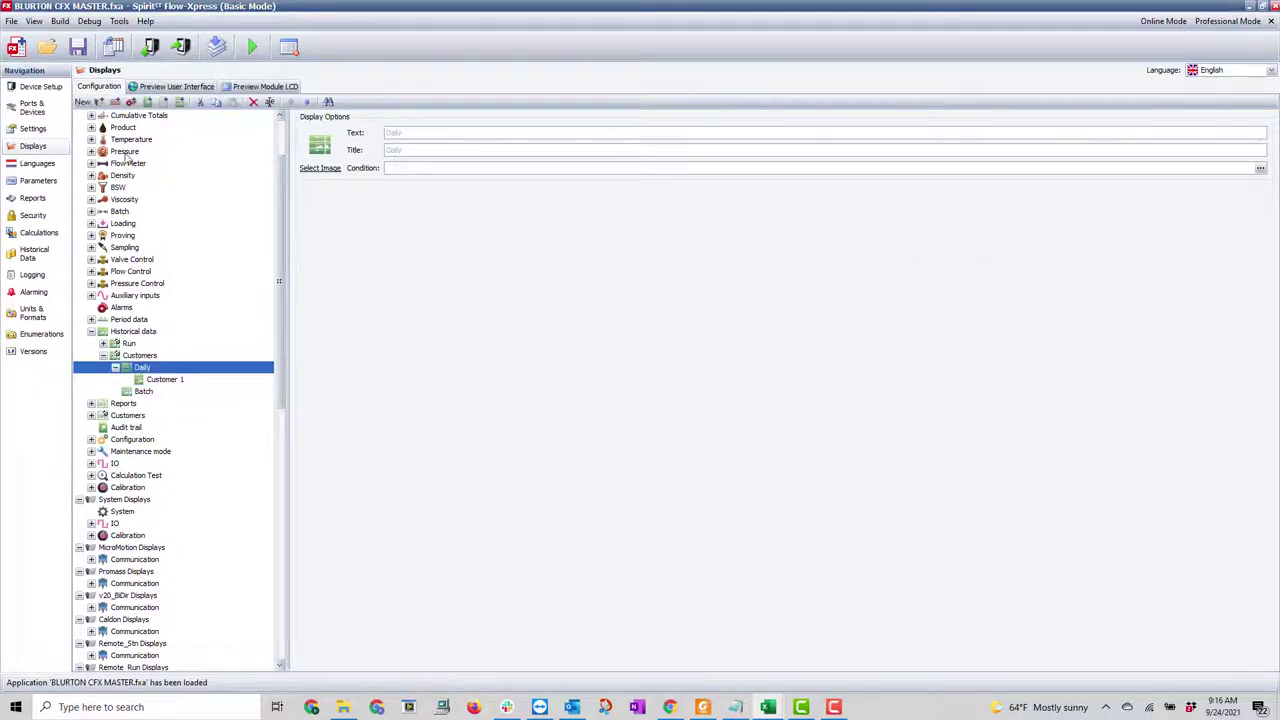
pyautogui.click(181, 104)
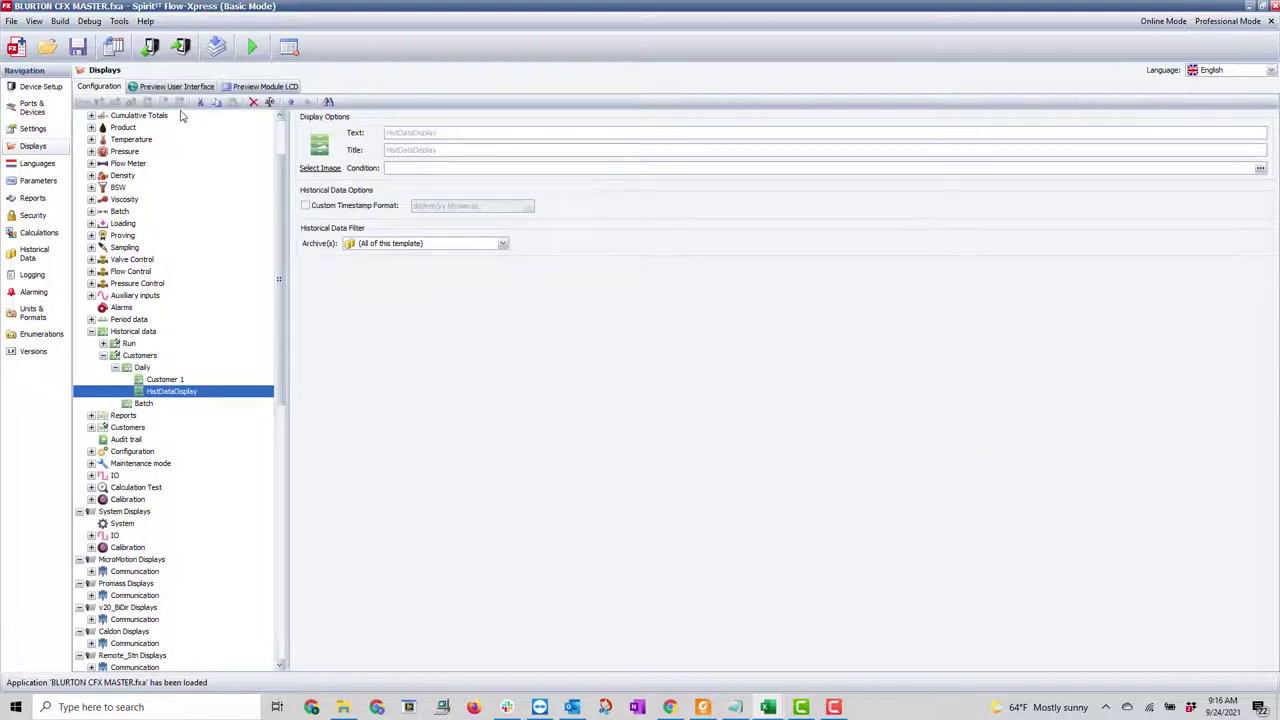
pyautogui.click(166, 369)
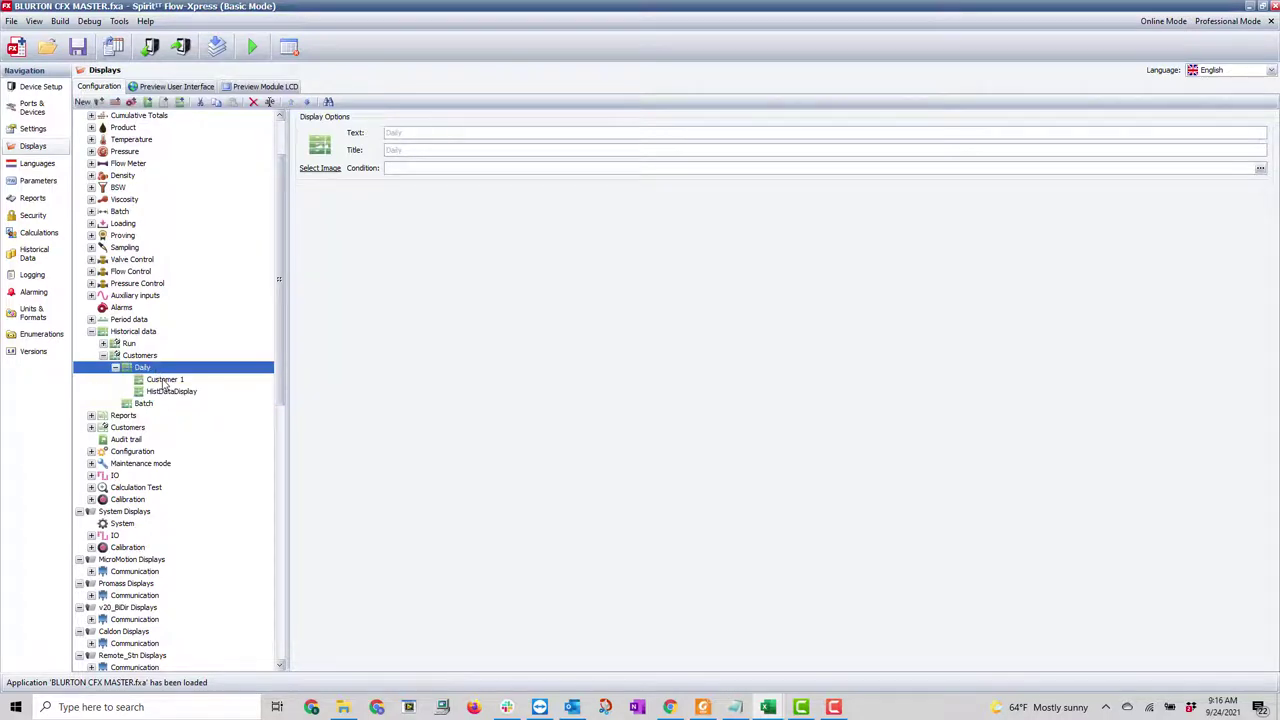
pyautogui.click(181, 104)
pyautogui.click(147, 369)
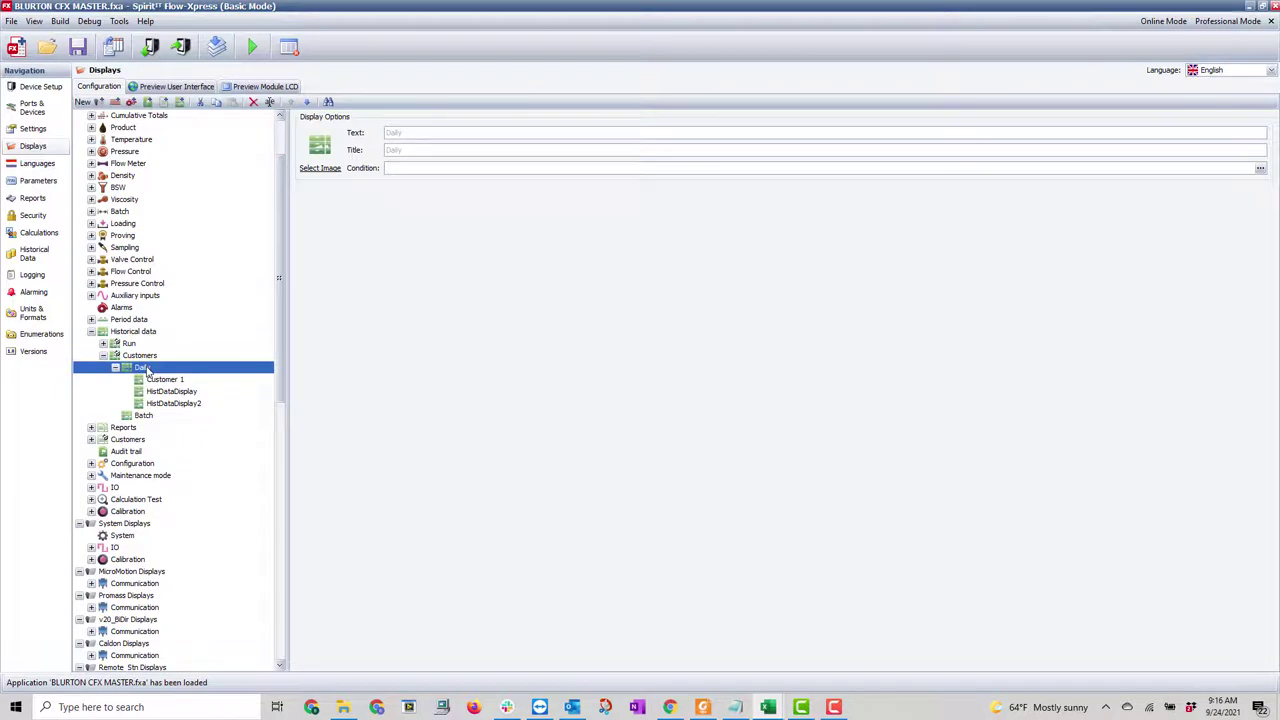
pyautogui.rightClick(147, 370)
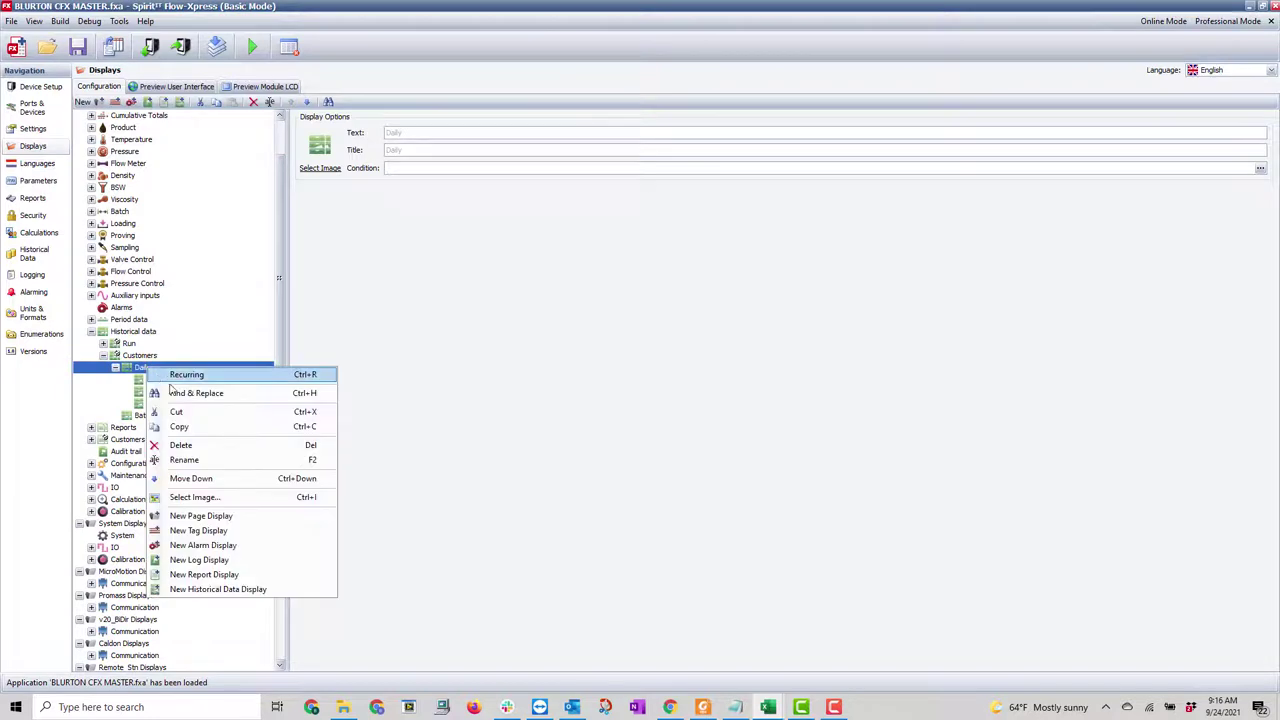
pyautogui.click(221, 590)
# - Rename the other three displays Customer 2, Customer 3 and Customer4
pyautogui.click(186, 392)
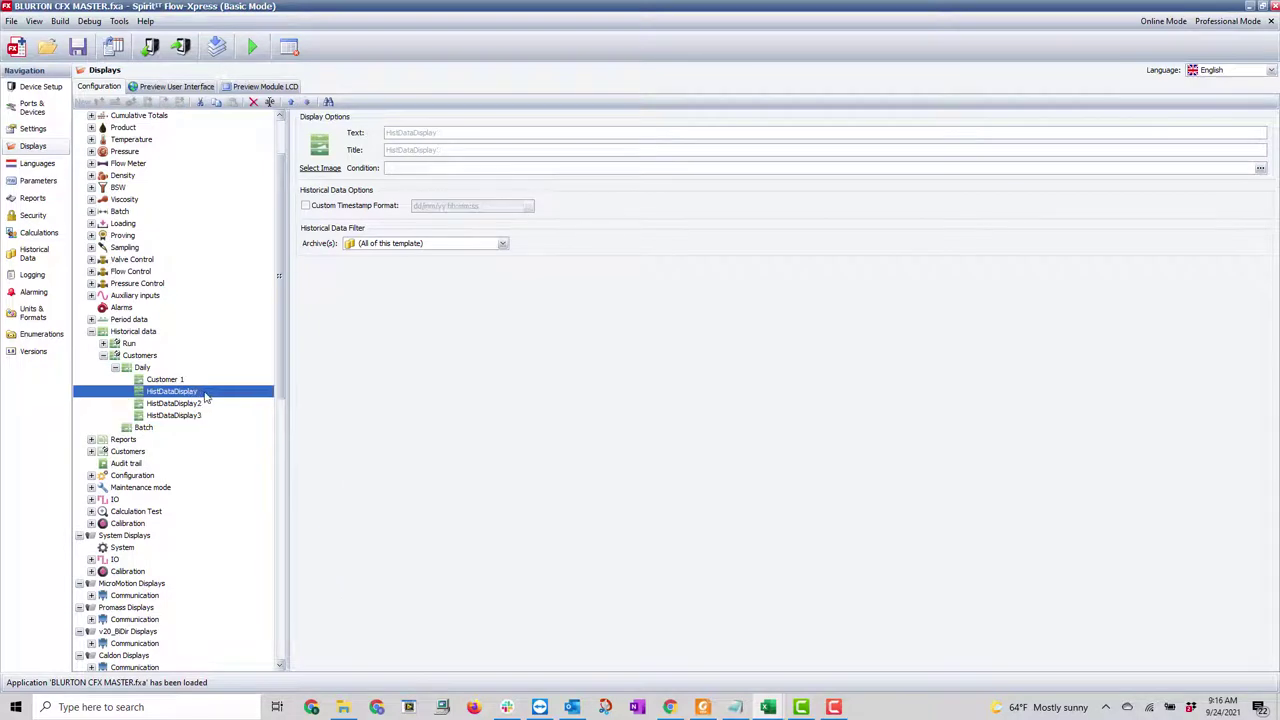
pyautogui.write('Customer 2')
pyautogui.click(188, 404)
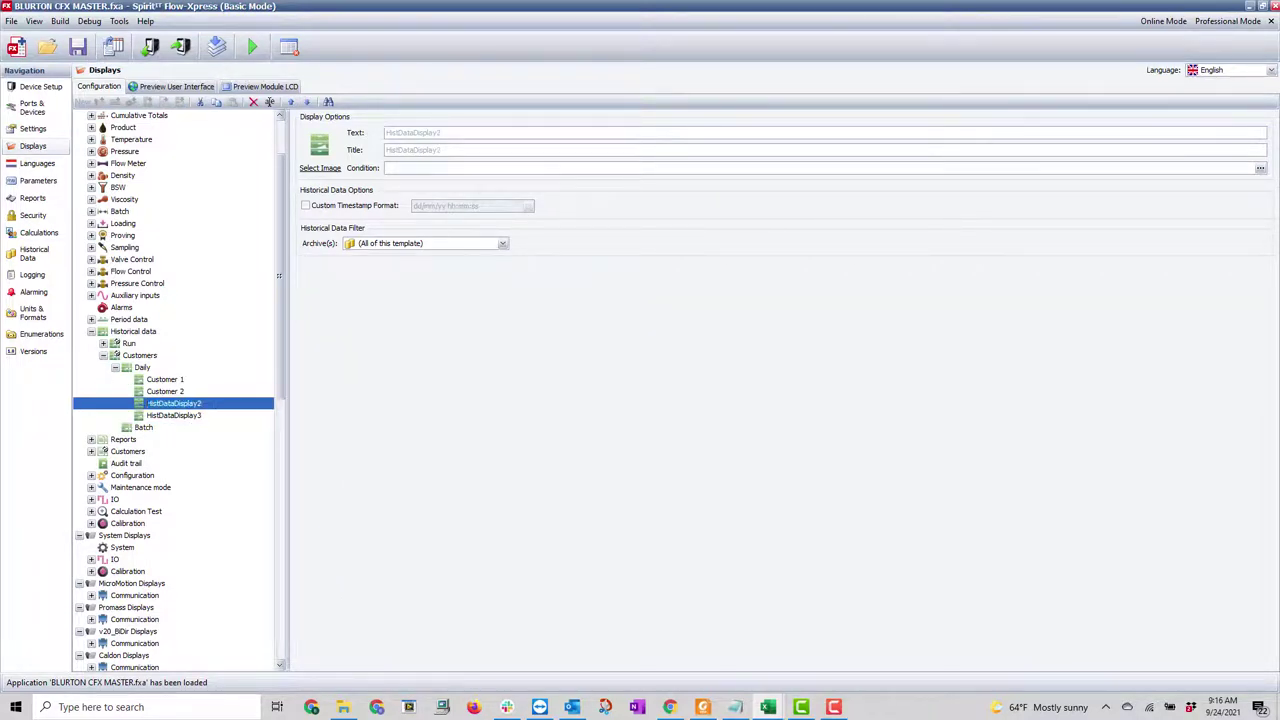
pyautogui.write('Customer 3')
pyautogui.click(208, 417)
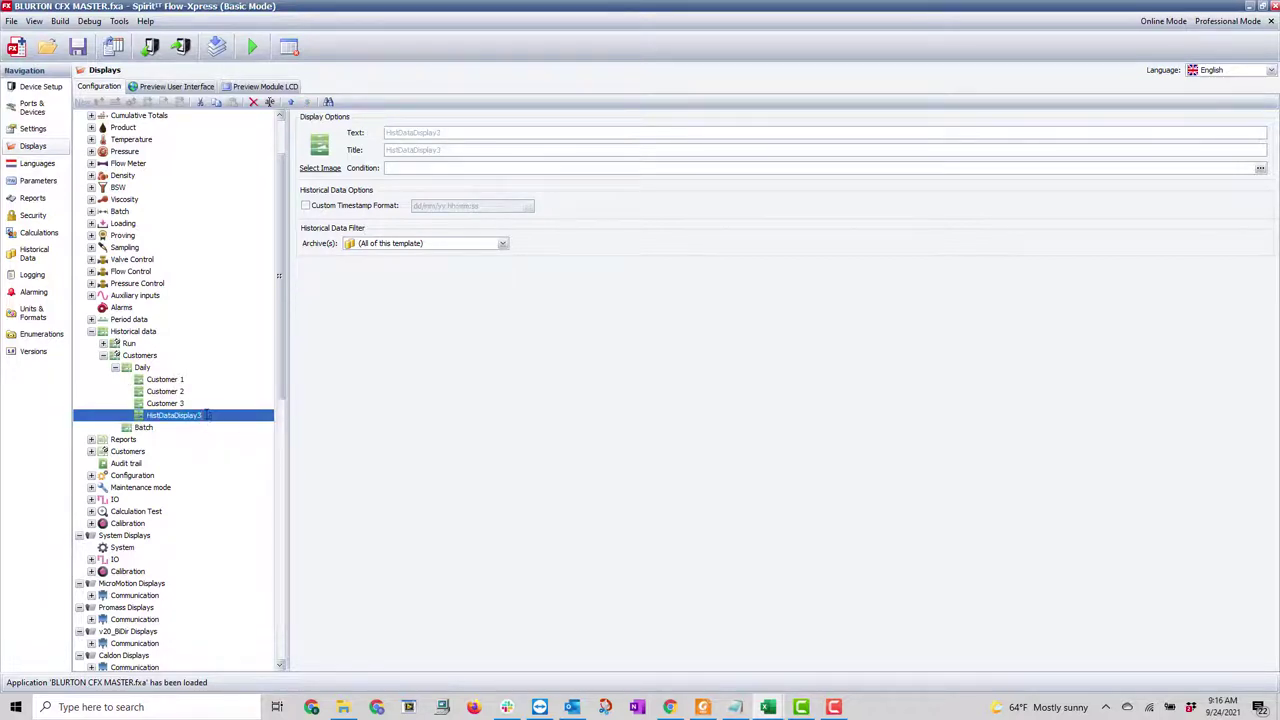
pyautogui.write('Customer4')
pyautogui.click(206, 429)
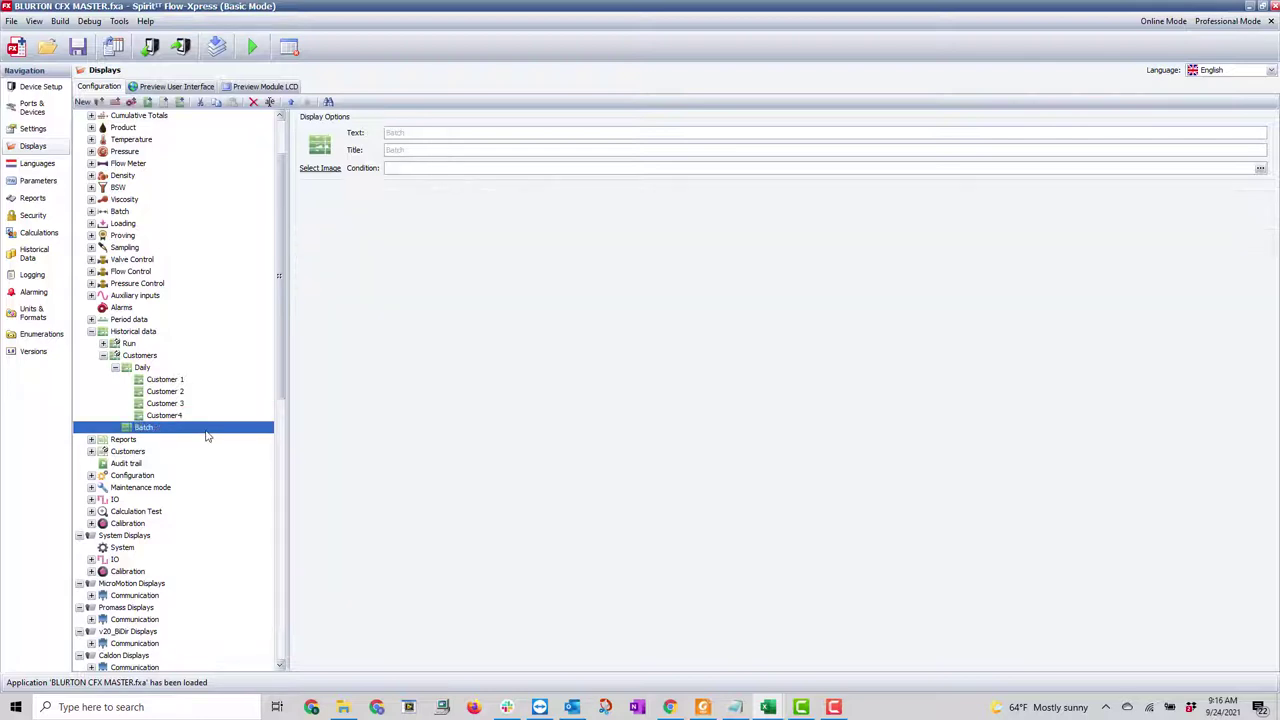
# - Copy Customer 1 and Customer 2 from Daily and paste them into Batch
pyautogui.click(170, 380)
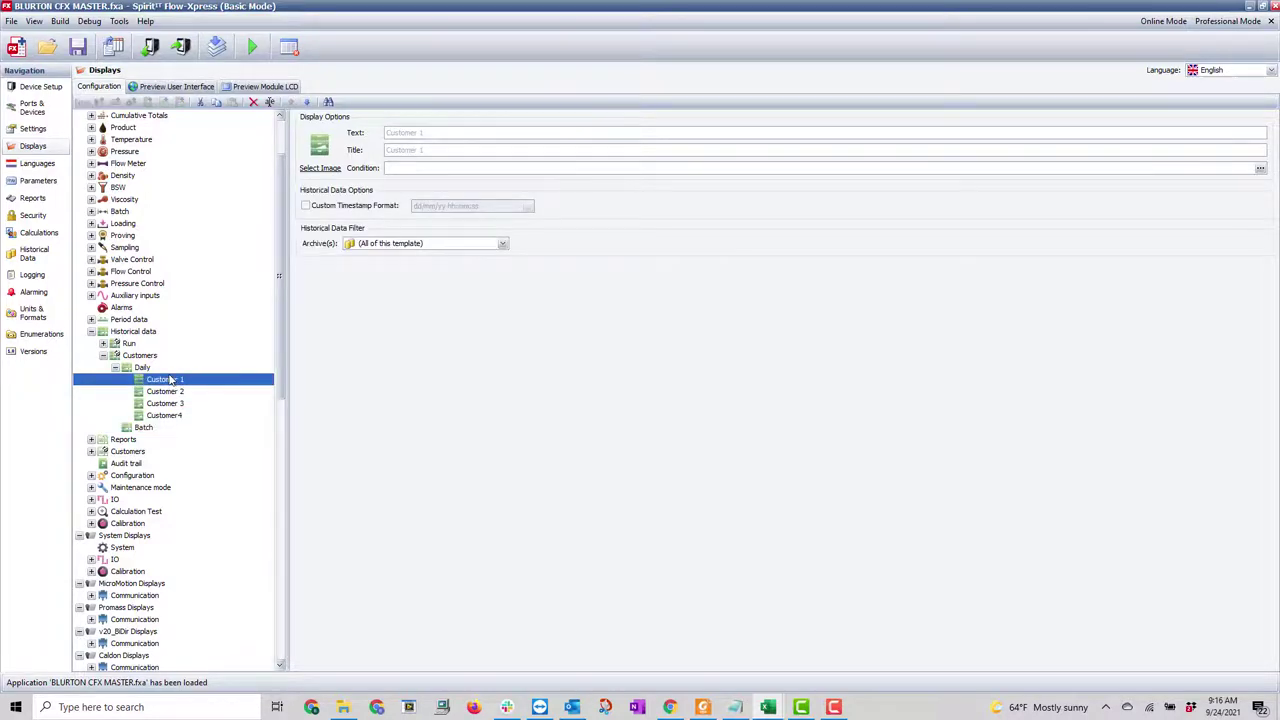
pyautogui.rightClick(170, 380)
pyautogui.click(229, 433)
pyautogui.click(130, 429)
pyautogui.rightClick(130, 428)
pyautogui.click(180, 485)
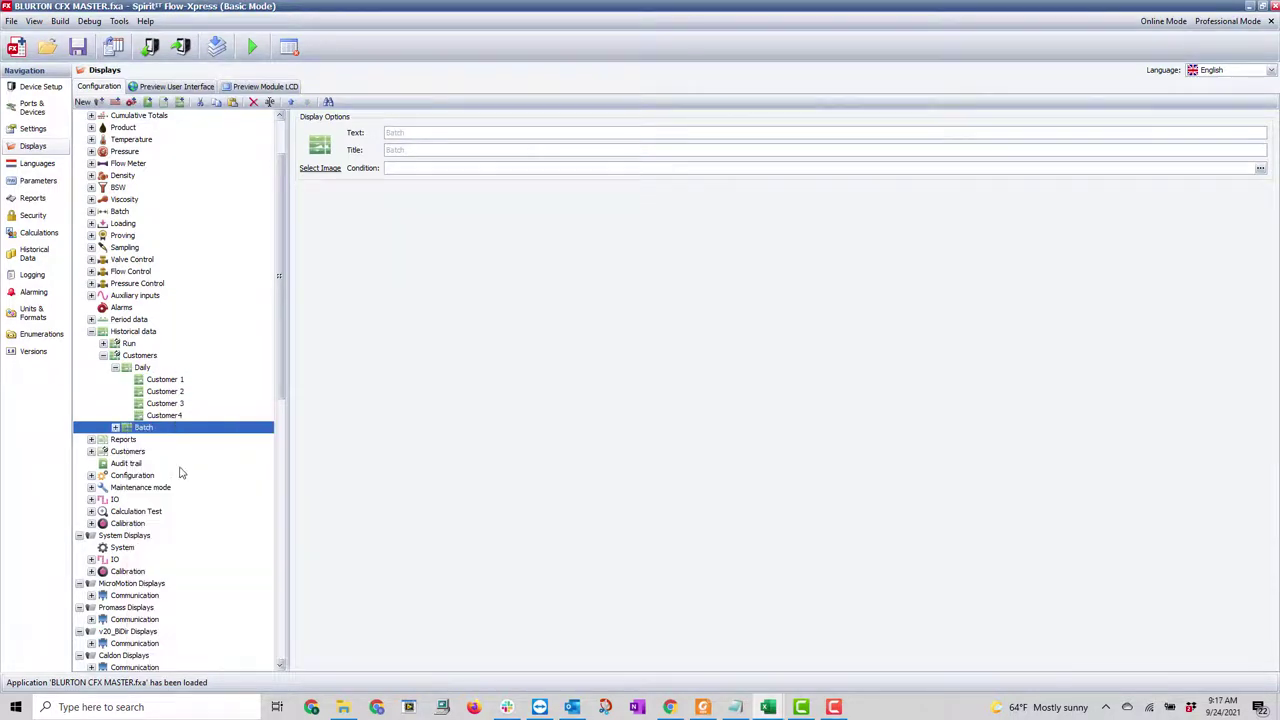
pyautogui.click(171, 392)
pyautogui.rightClick(171, 392)
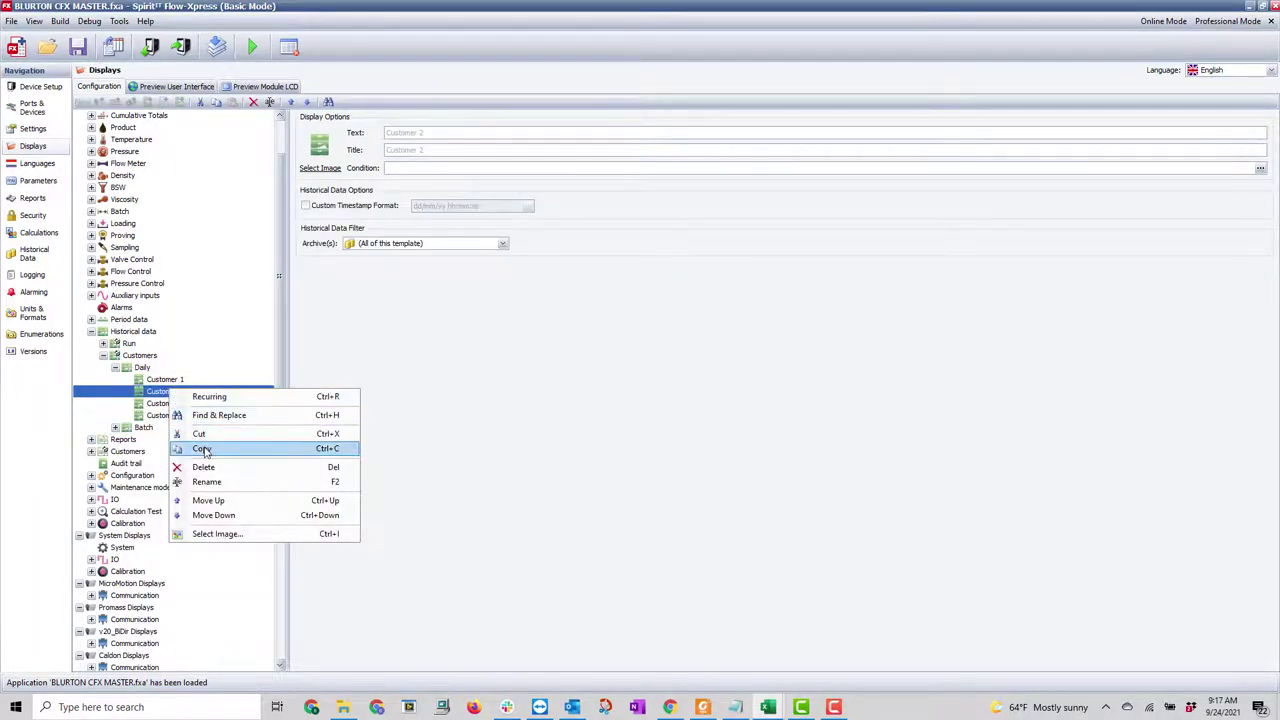
pyautogui.click(203, 450)
pyautogui.rightClick(140, 430)
pyautogui.click(185, 508)
# - Copy Customer 3 and Customer4 into Batch and expand Batch to check the copies
pyautogui.click(177, 404)
pyautogui.rightClick(177, 404)
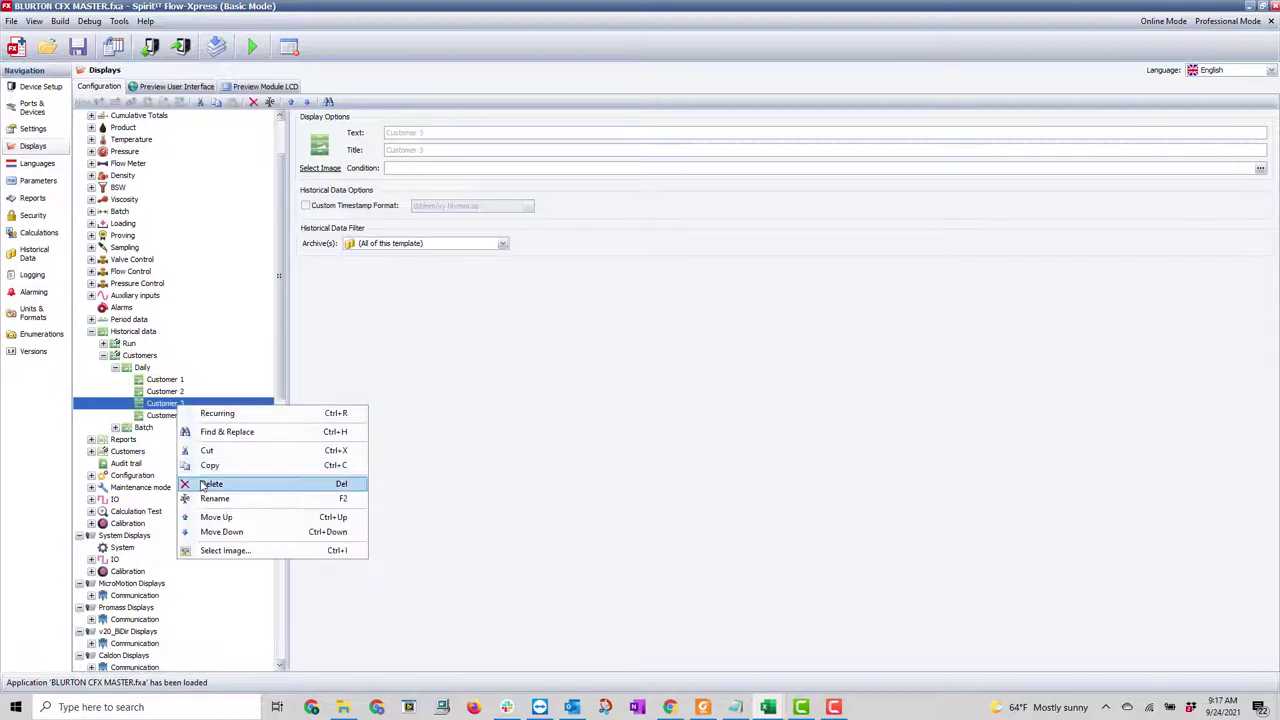
pyautogui.click(208, 464)
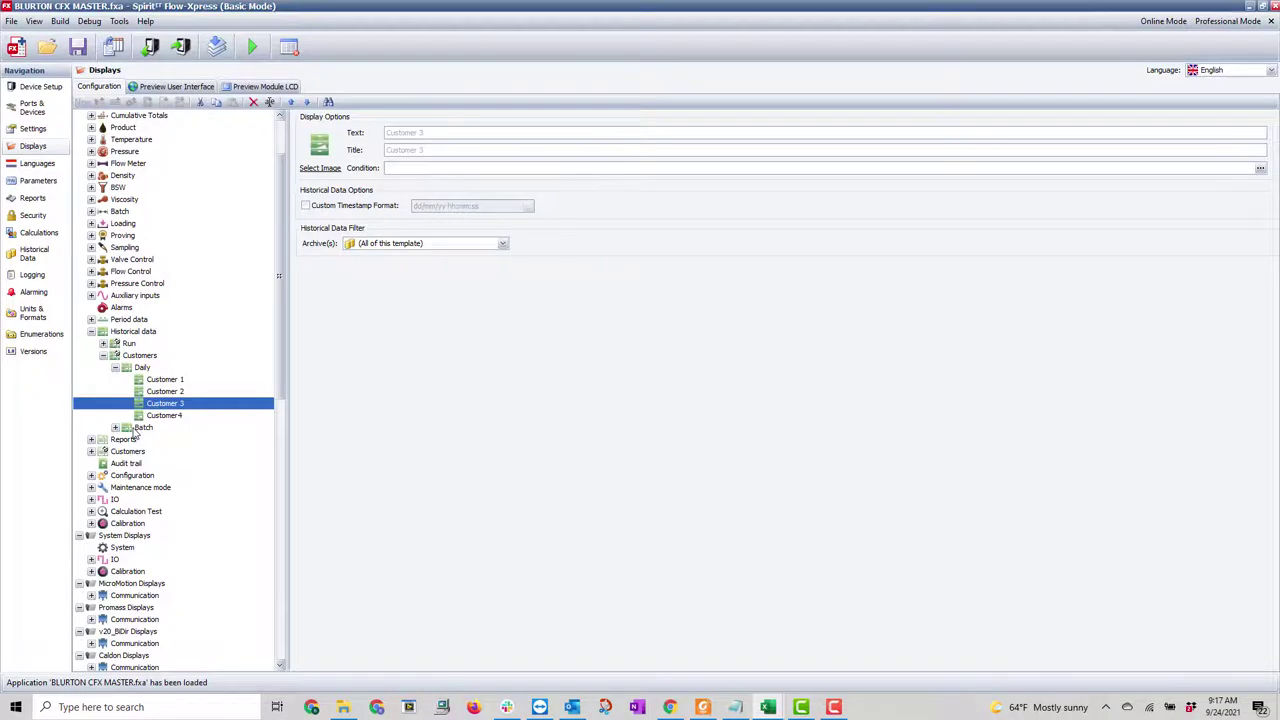
pyautogui.rightClick(137, 428)
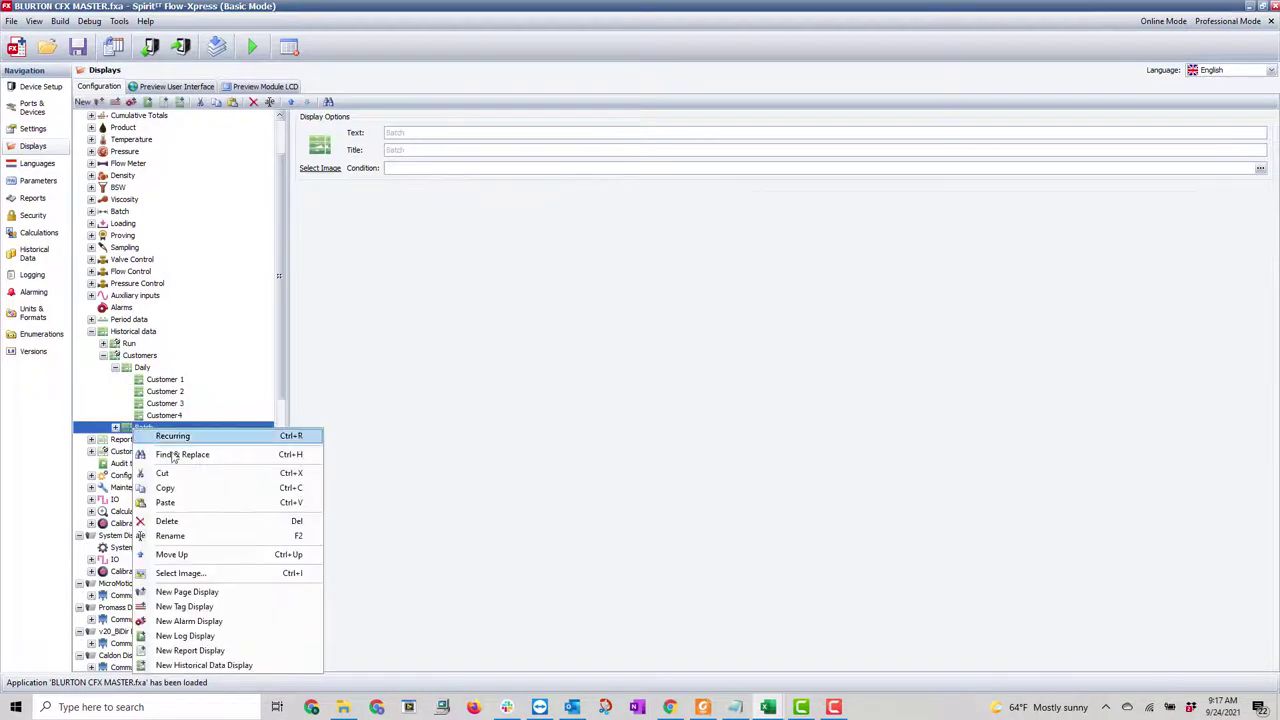
pyautogui.click(190, 504)
pyautogui.click(163, 415)
pyautogui.rightClick(163, 415)
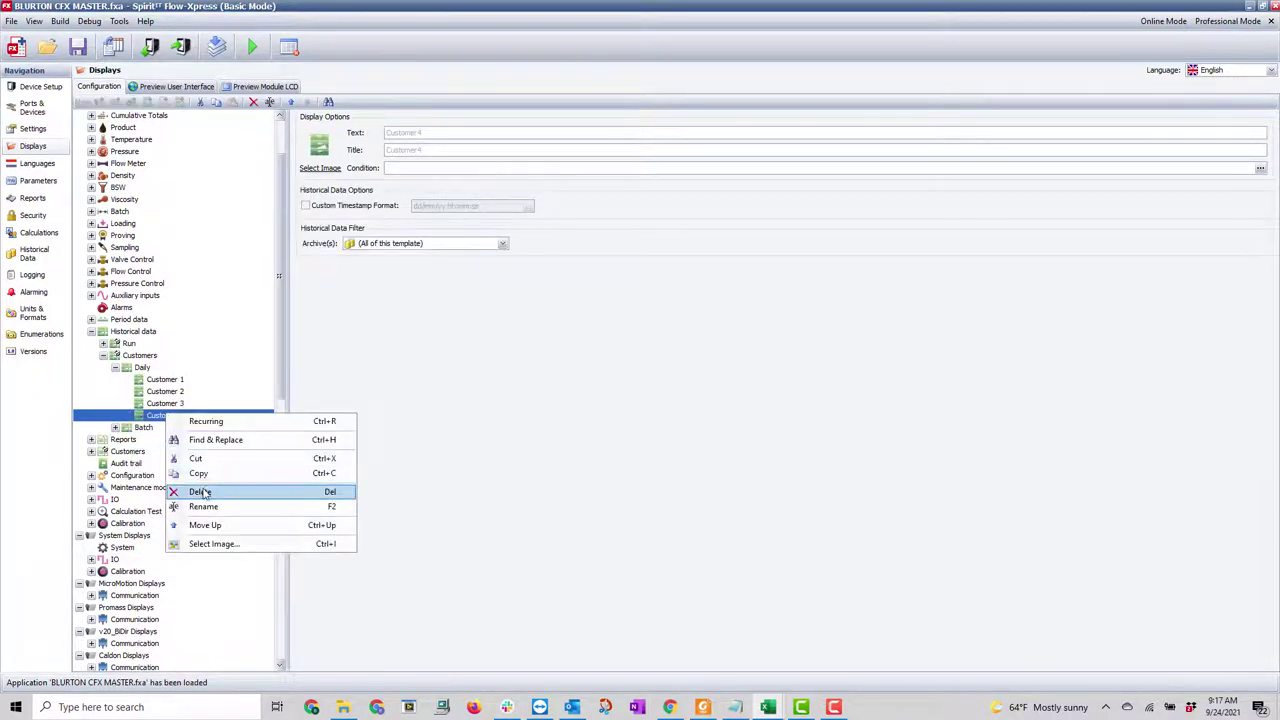
pyautogui.click(198, 473)
pyautogui.click(137, 427)
pyautogui.rightClick(137, 427)
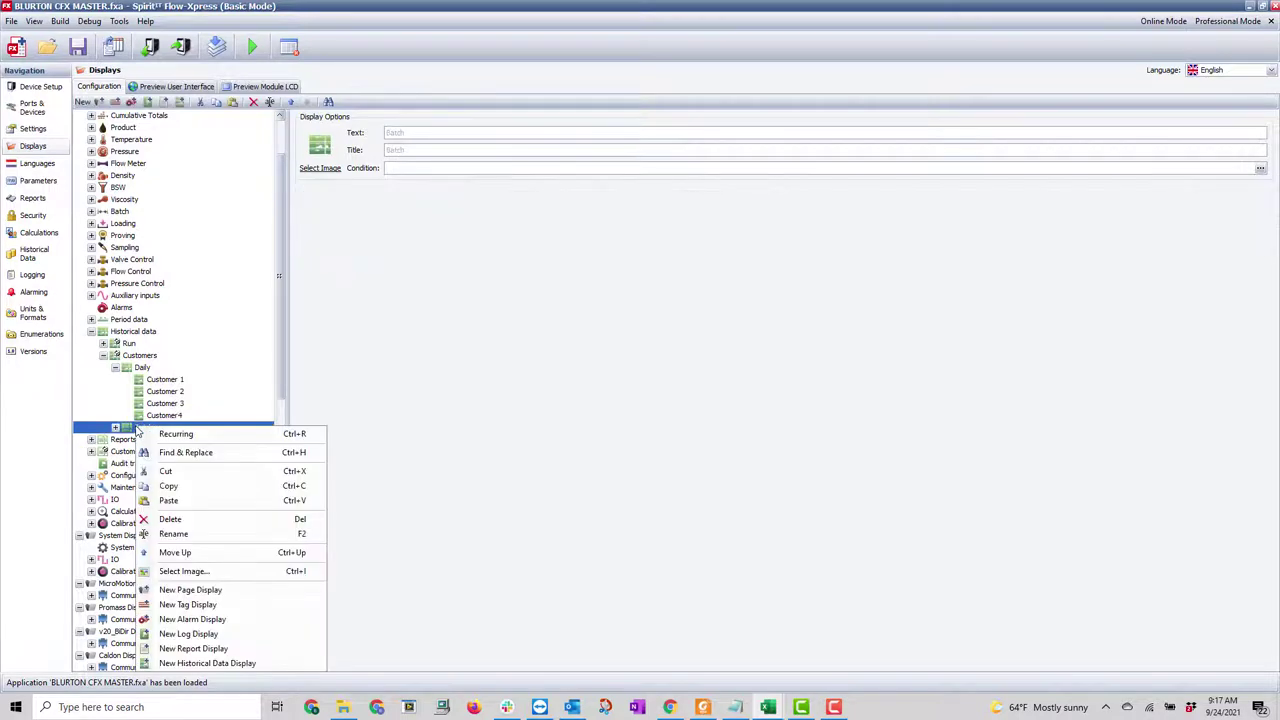
pyautogui.click(185, 500)
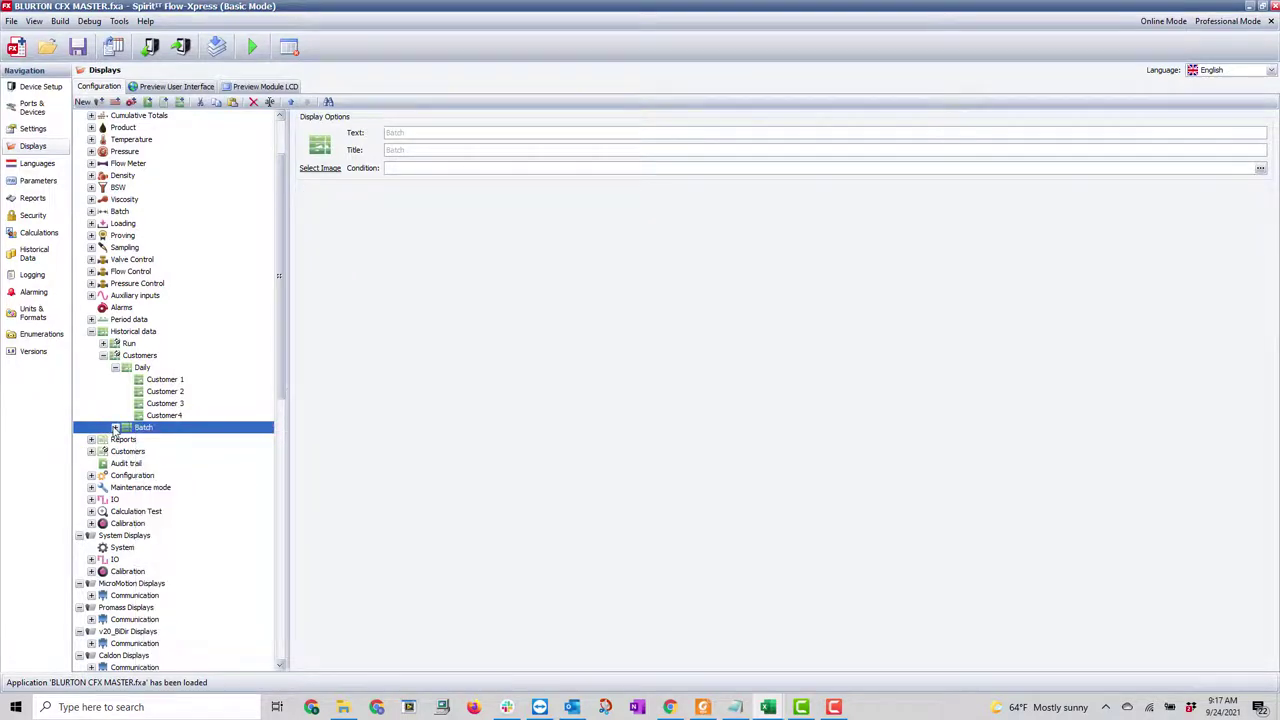
pyautogui.click(115, 428)
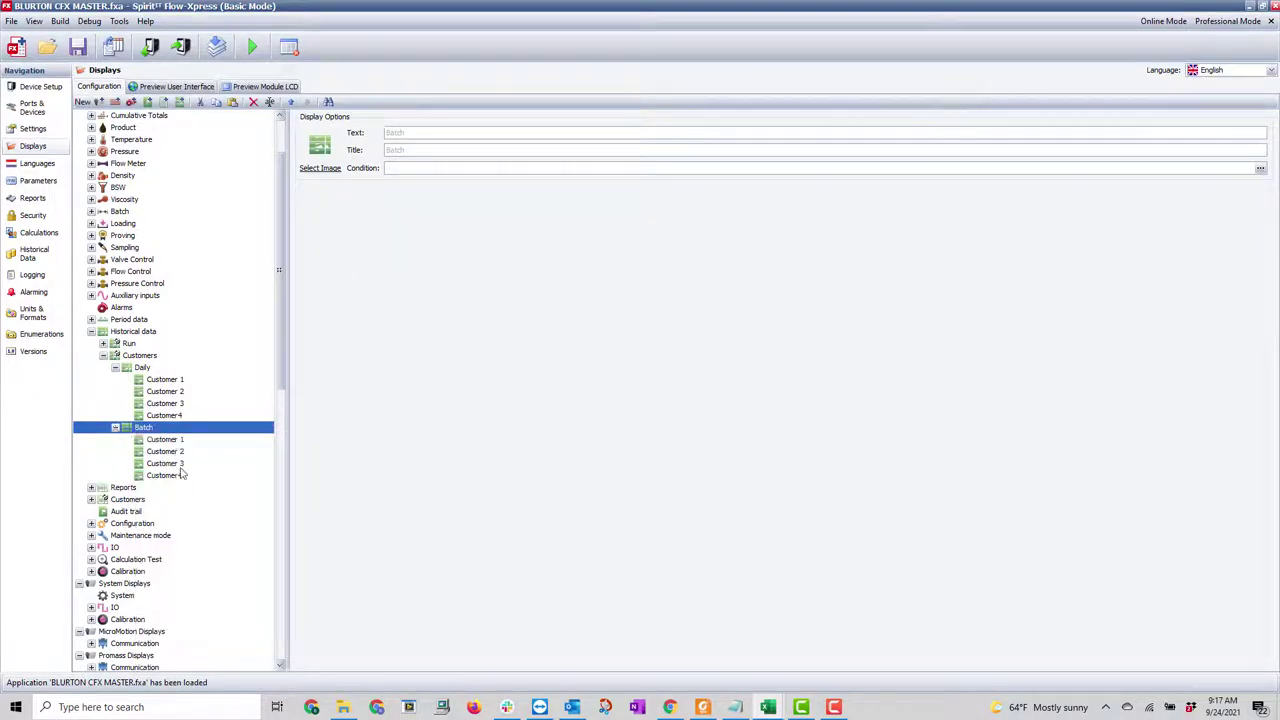
pyautogui.click(165, 380)
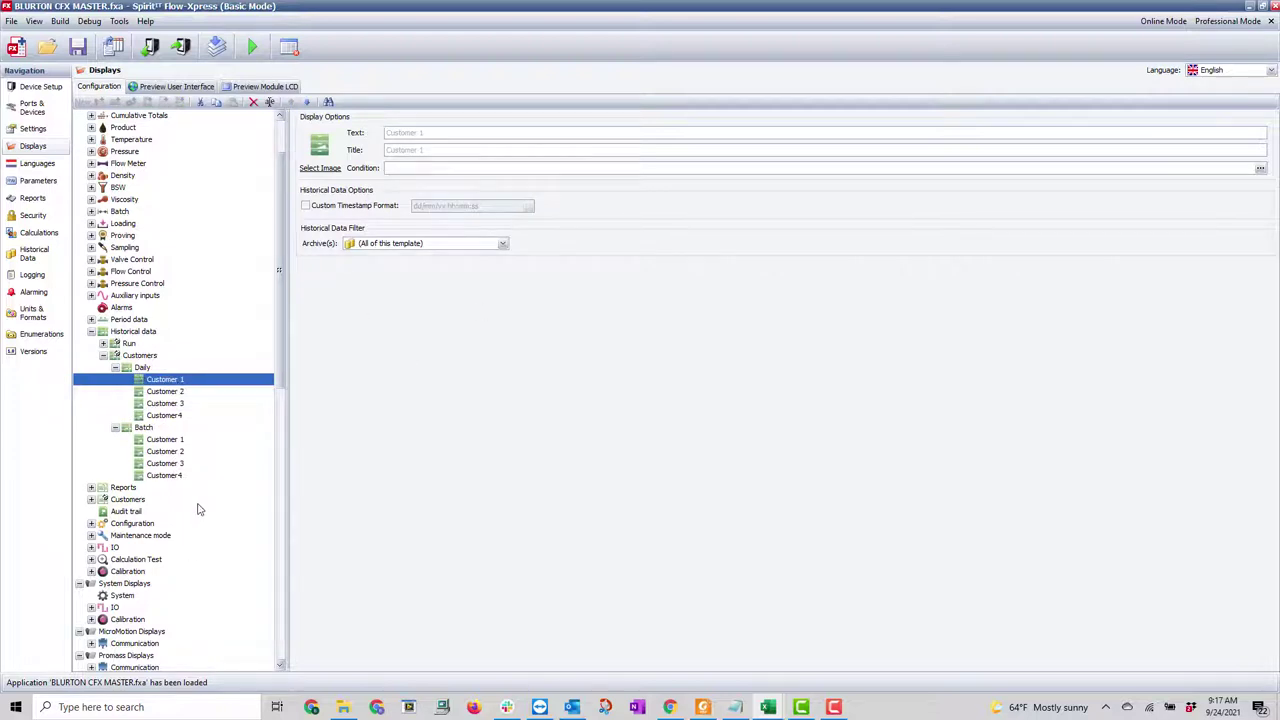
# - Set the Daily displays' archives: Customer 1 to Cust1_Daily, Customer 2 Cust2_Daily, Customer 3 Cust3_Daily, Customer4 Cust4_Daily
pyautogui.click(502, 245)
pyautogui.click(414, 329)
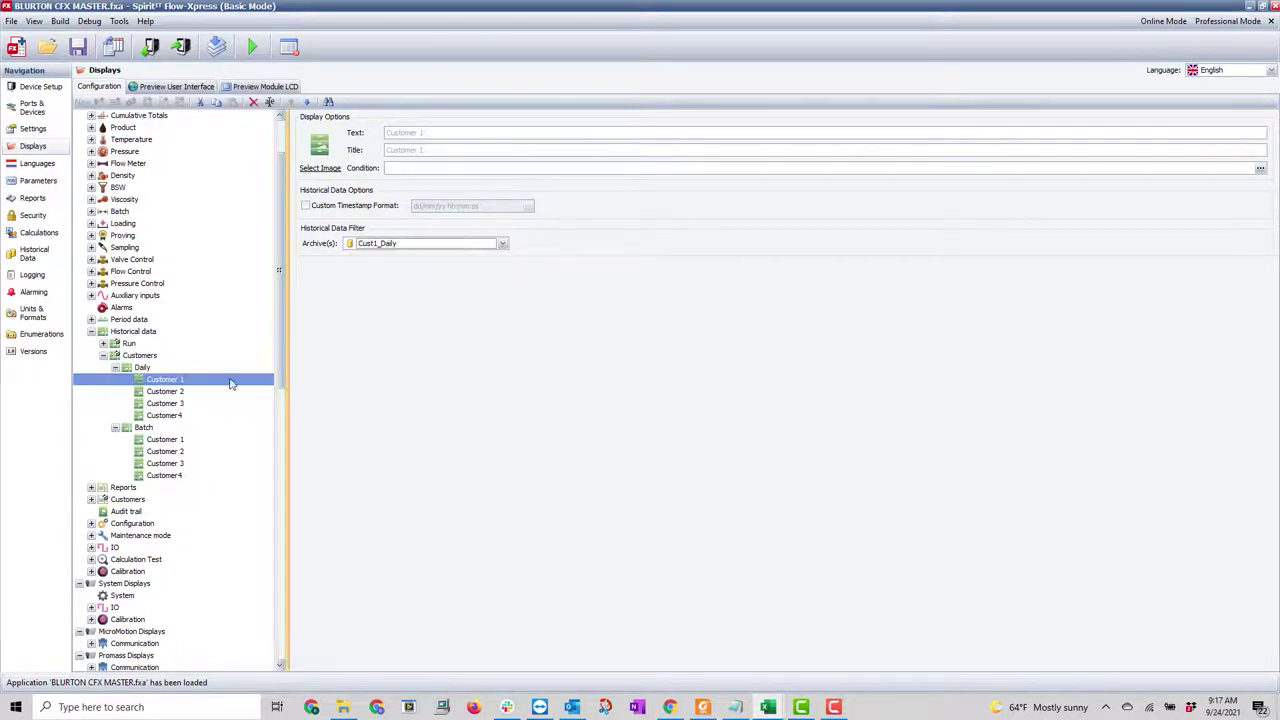
pyautogui.click(176, 393)
pyautogui.click(502, 245)
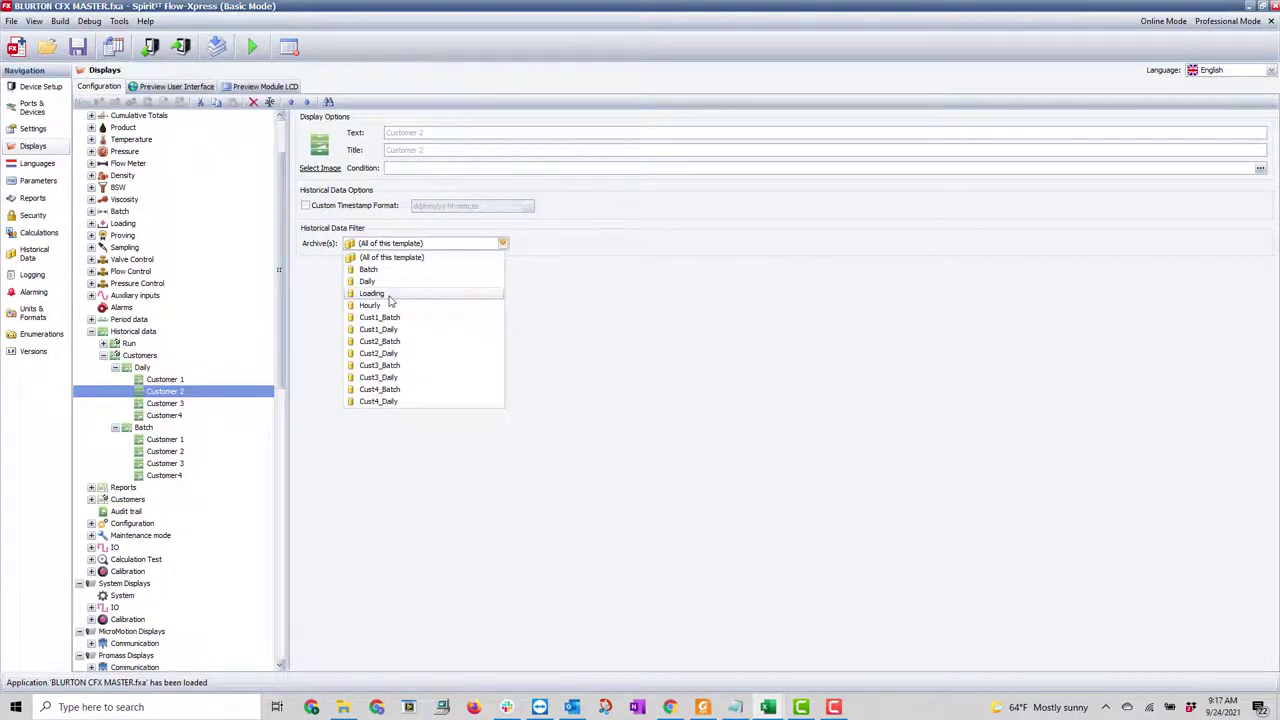
pyautogui.click(380, 353)
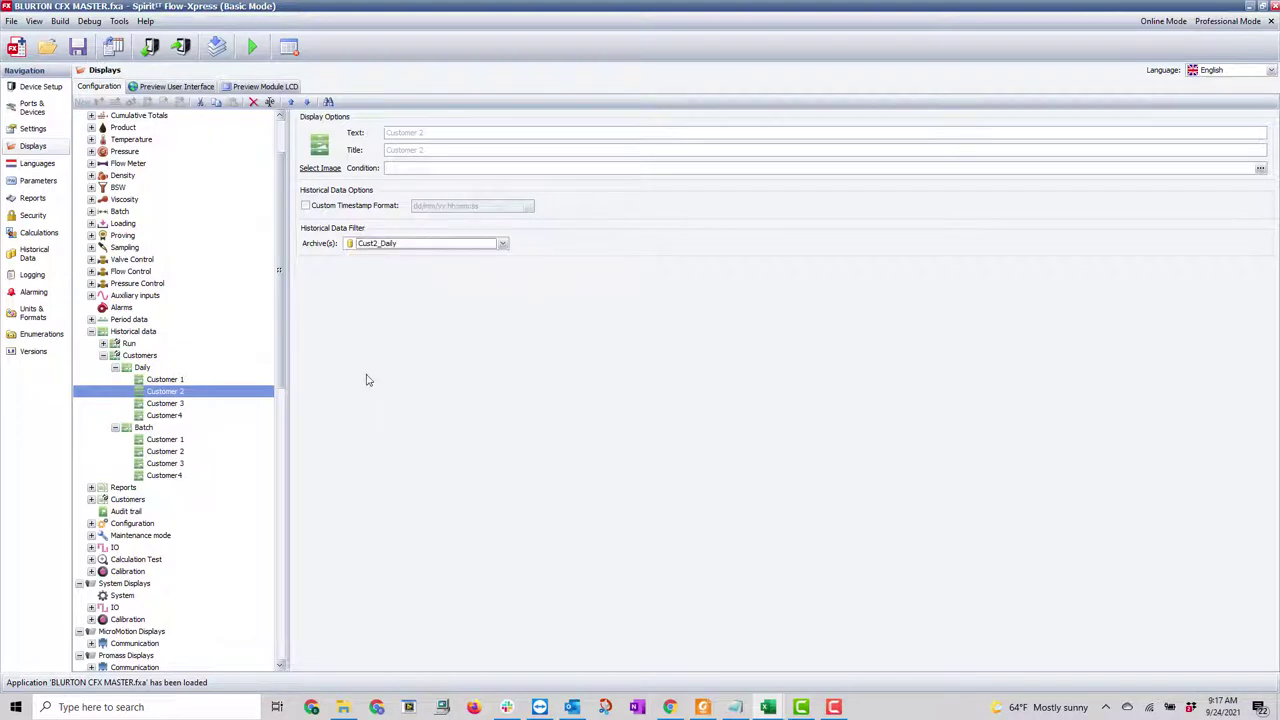
pyautogui.click(163, 405)
pyautogui.click(502, 244)
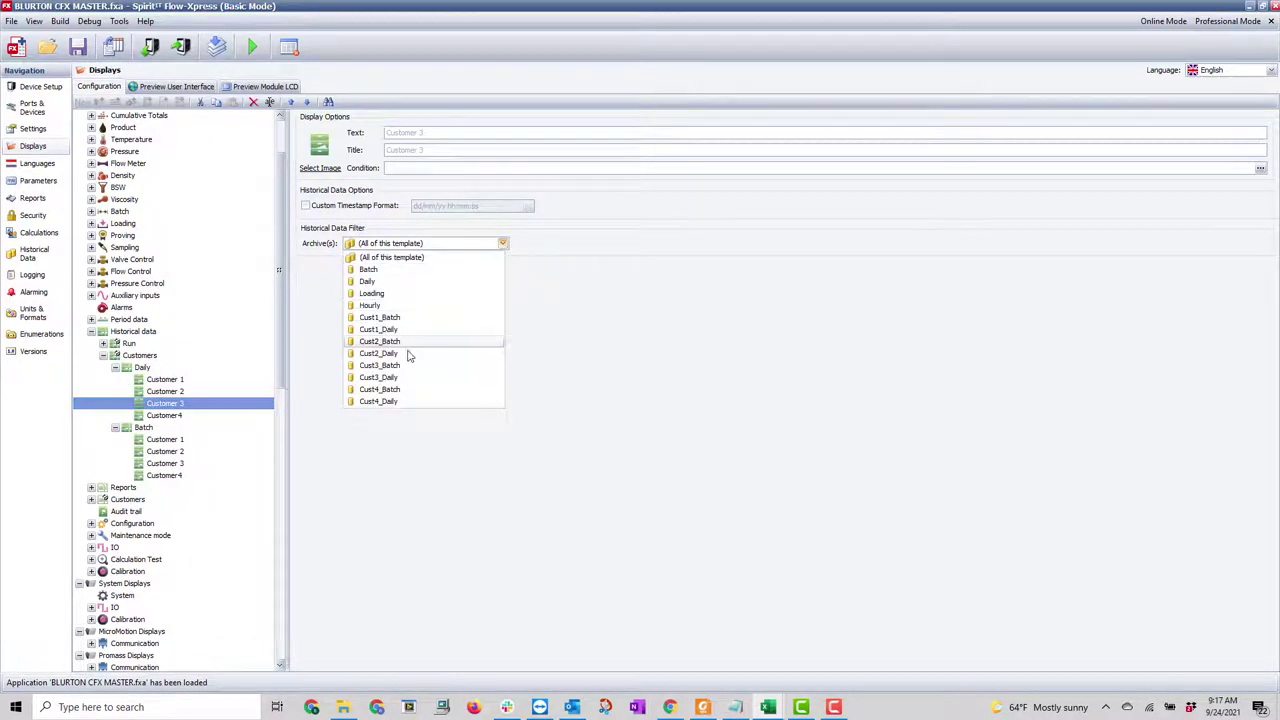
pyautogui.click(409, 379)
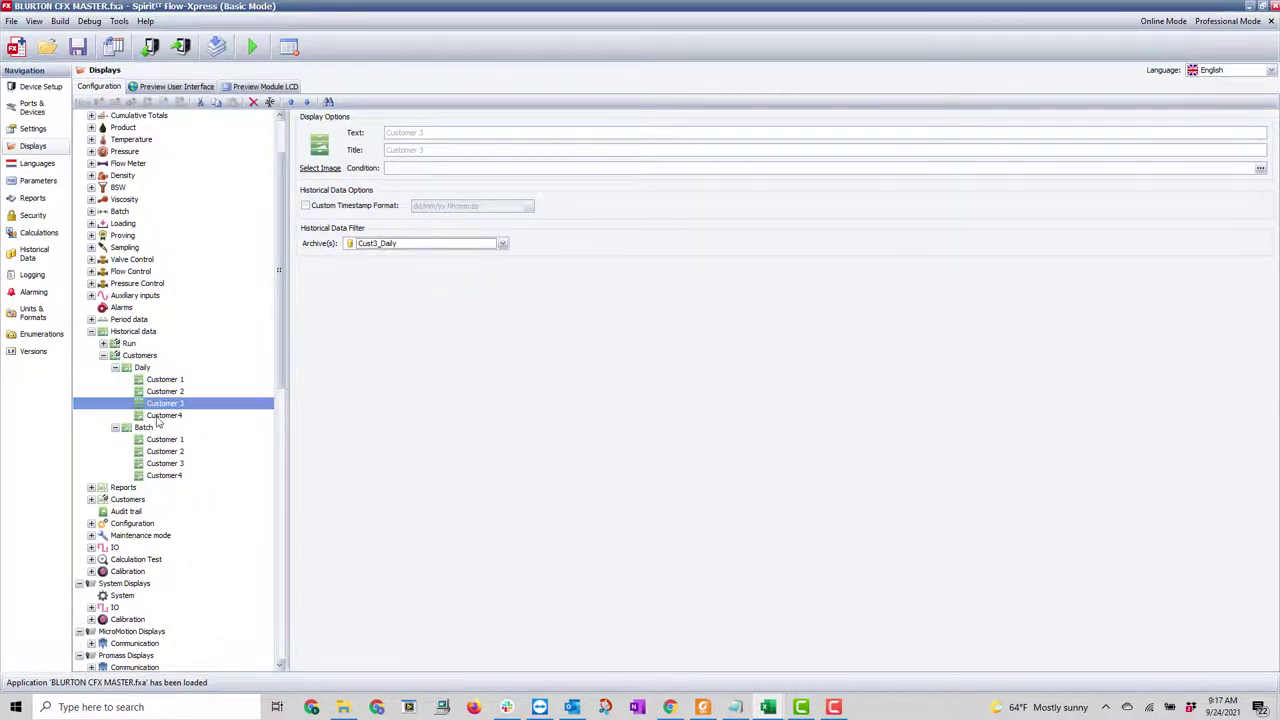
pyautogui.press('Down')
pyautogui.click(502, 244)
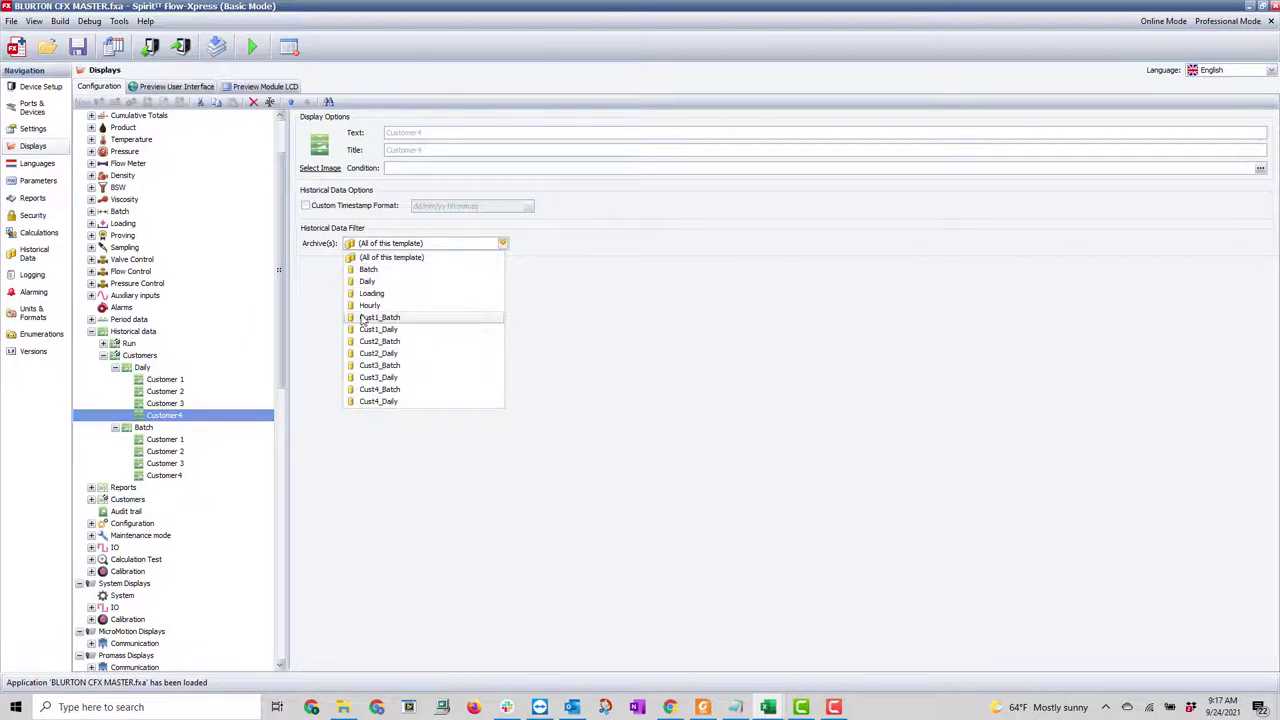
pyautogui.click(407, 401)
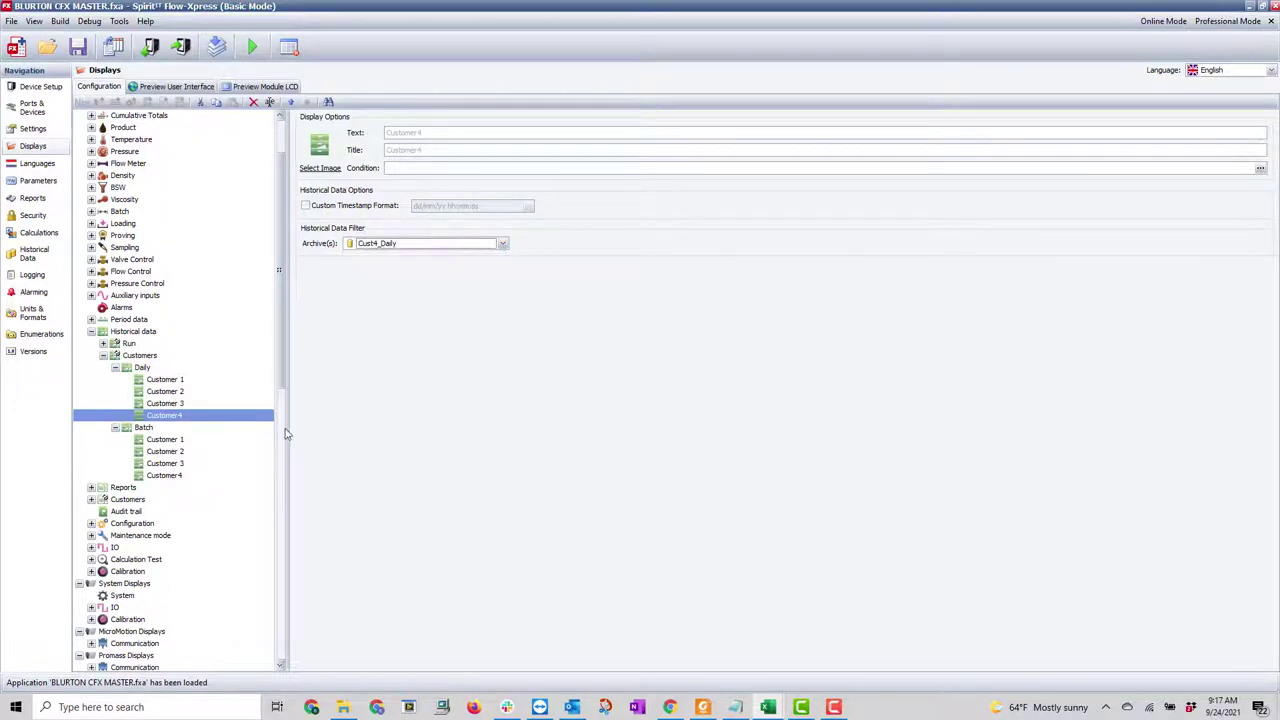
pyautogui.click(180, 439)
# - Set Batch Customer 1 through Customer4 archives to Cust1_Batch, Cust2_Batch, Cust3_Batch and Cust4_Batch
pyautogui.click(502, 244)
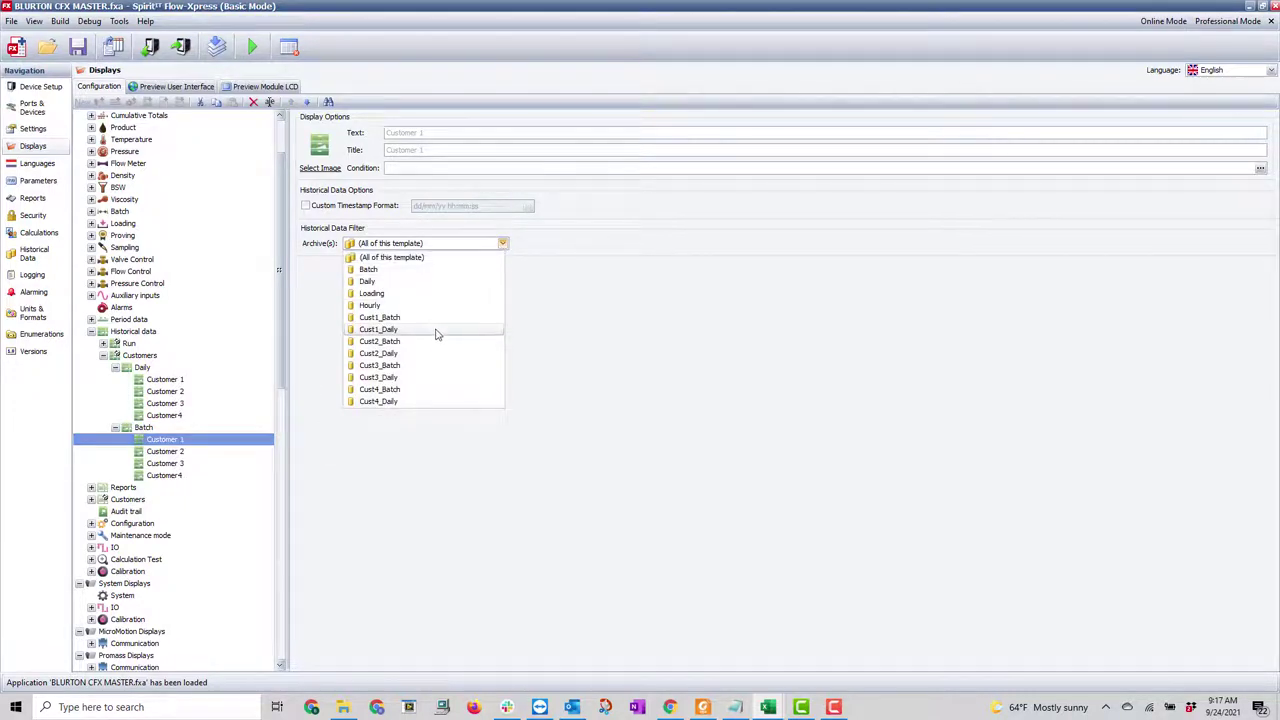
pyautogui.click(439, 320)
pyautogui.press('Down')
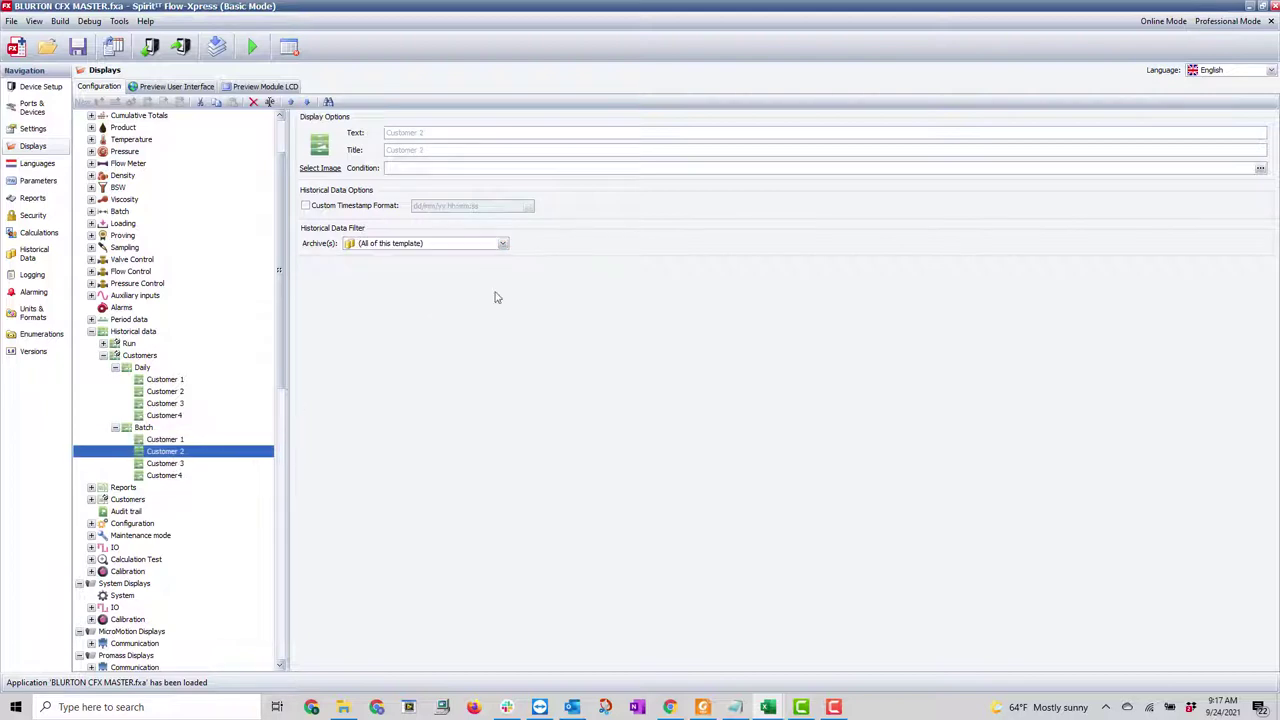
pyautogui.click(502, 244)
pyautogui.click(408, 342)
pyautogui.click(189, 465)
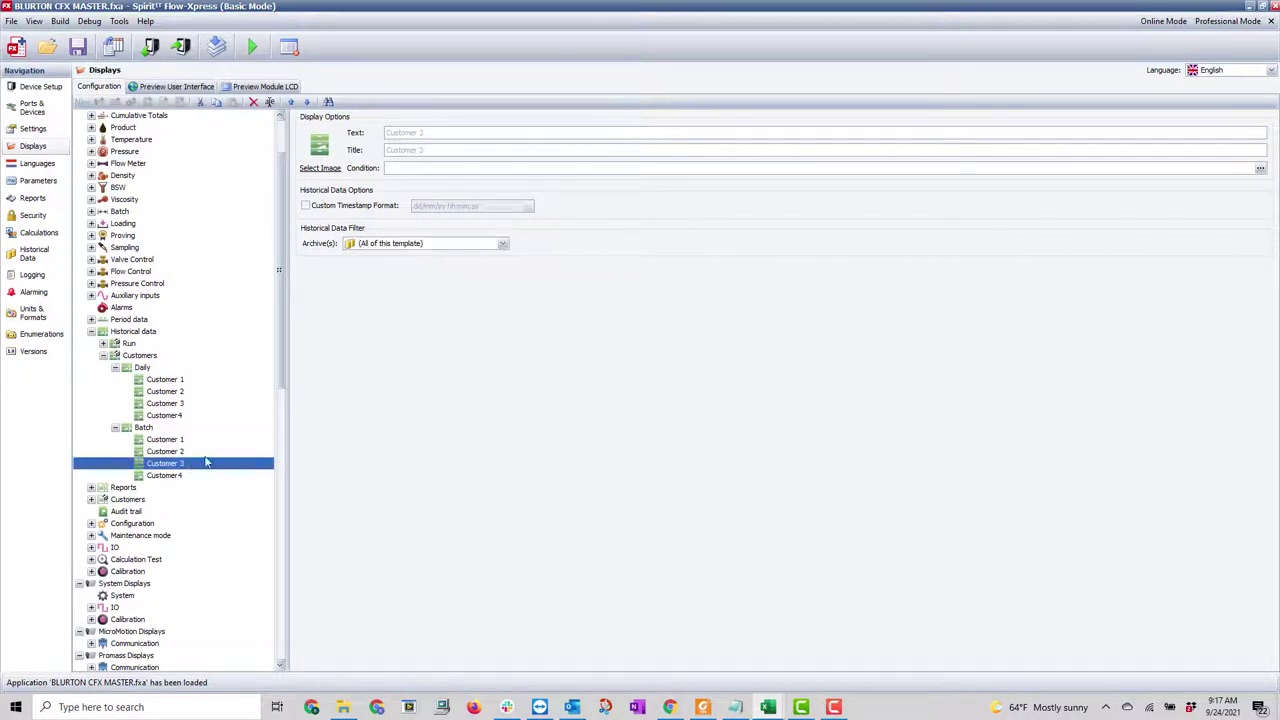
pyautogui.click(503, 245)
pyautogui.click(414, 366)
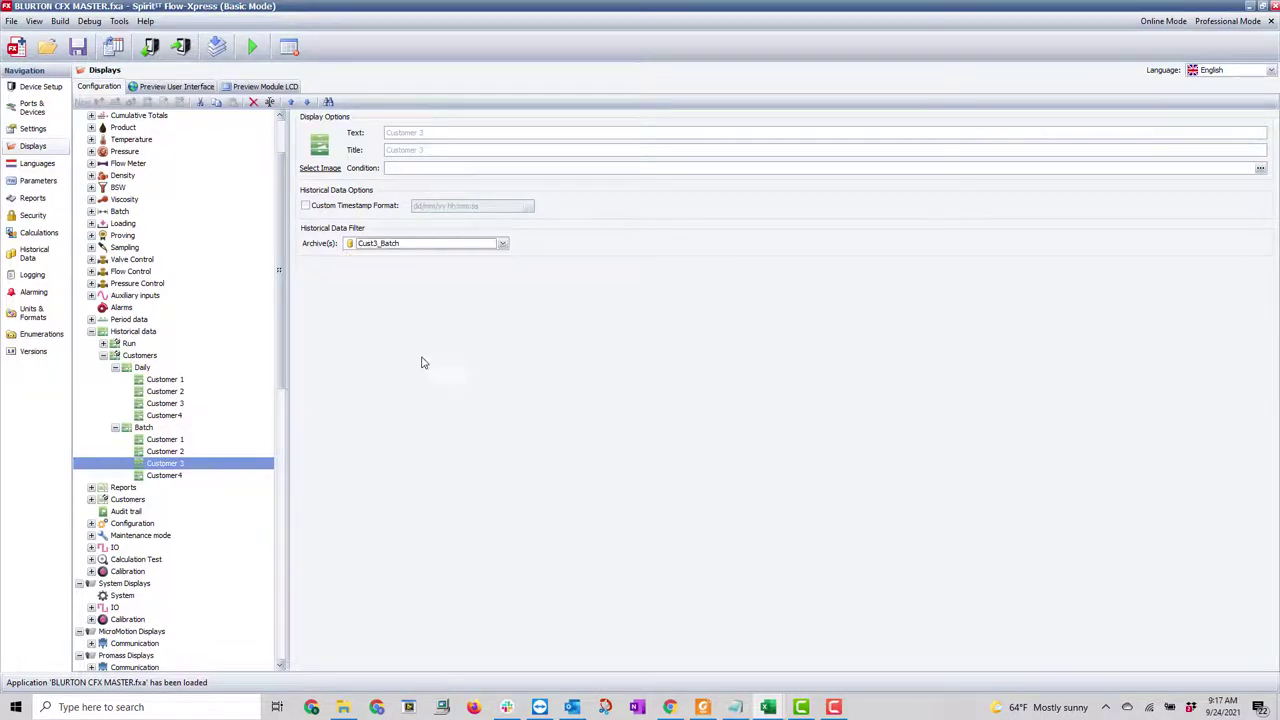
pyautogui.click(180, 475)
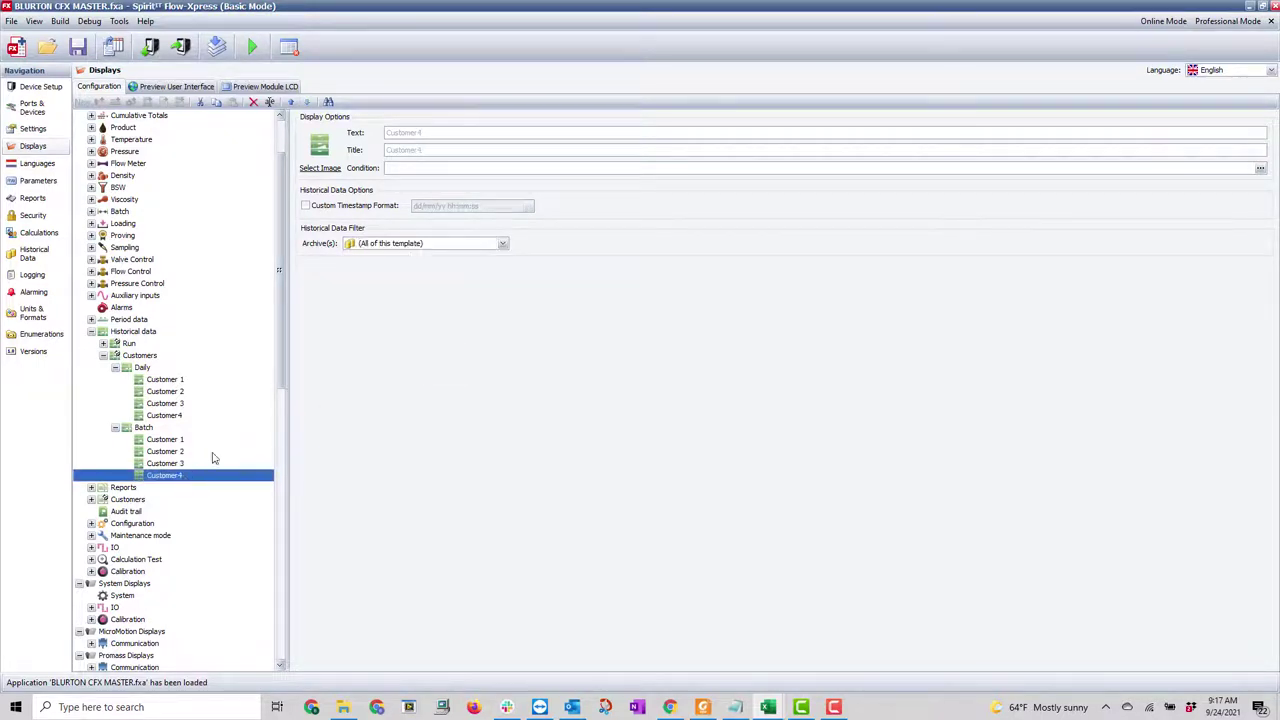
pyautogui.click(503, 245)
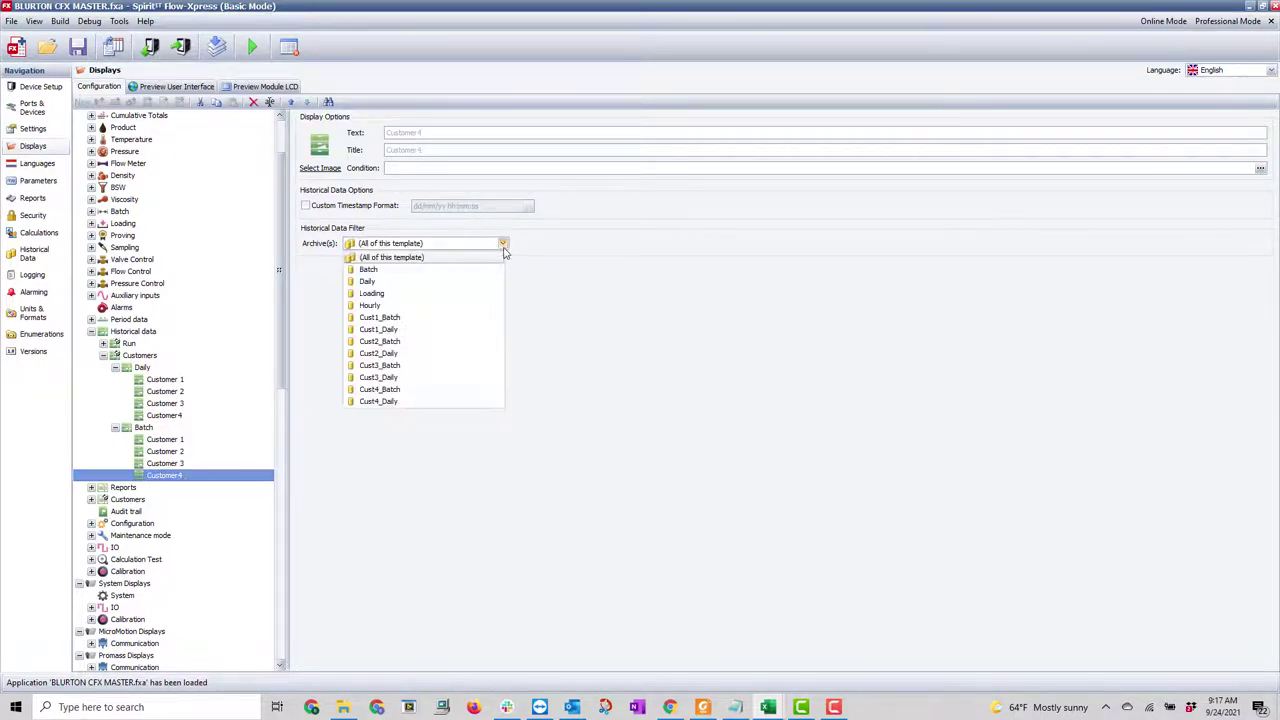
pyautogui.click(410, 393)
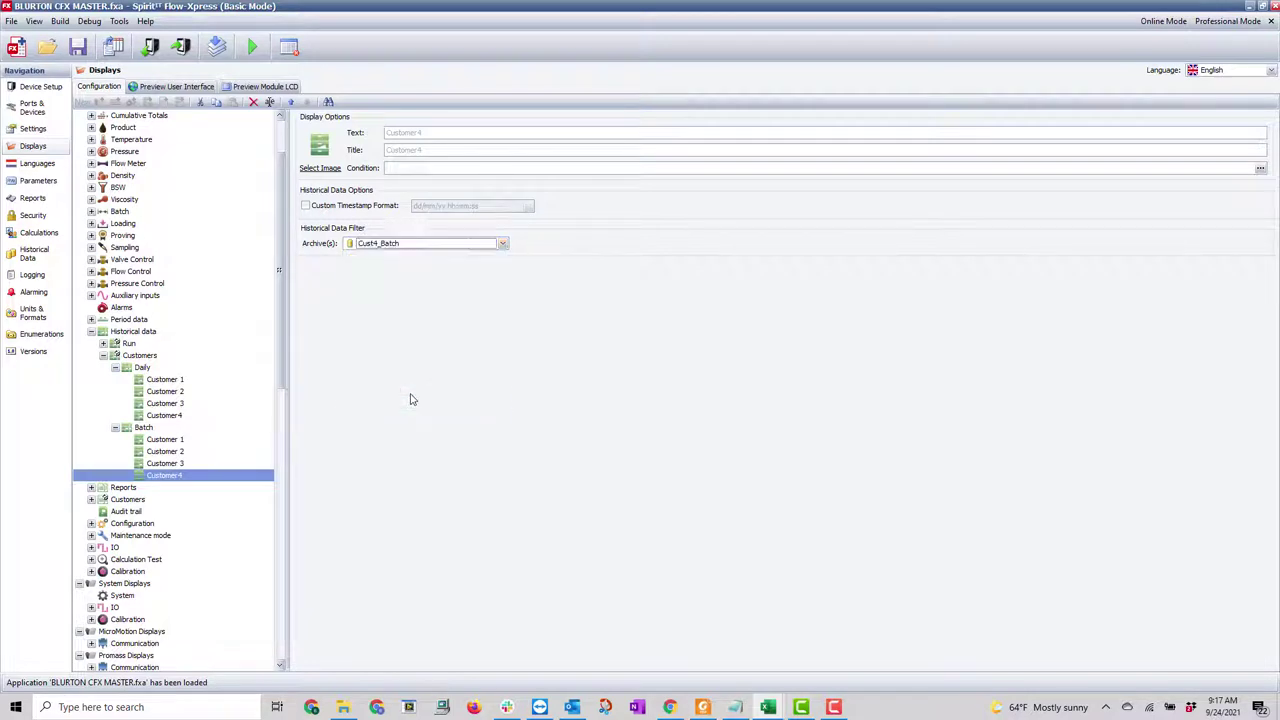
# - Collapse the Batch, Daily and Customers groups in the display tree
pyautogui.click(115, 427)
pyautogui.click(116, 368)
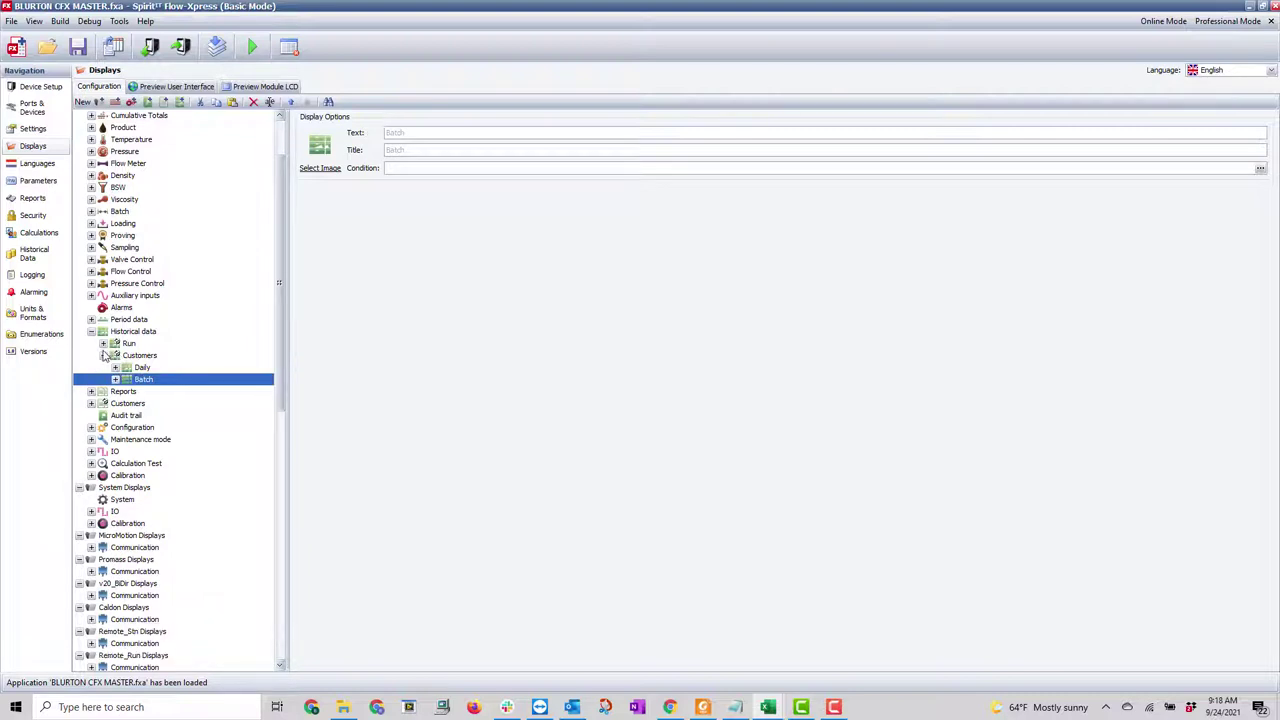
pyautogui.click(103, 355)
pyautogui.rightClick(155, 357)
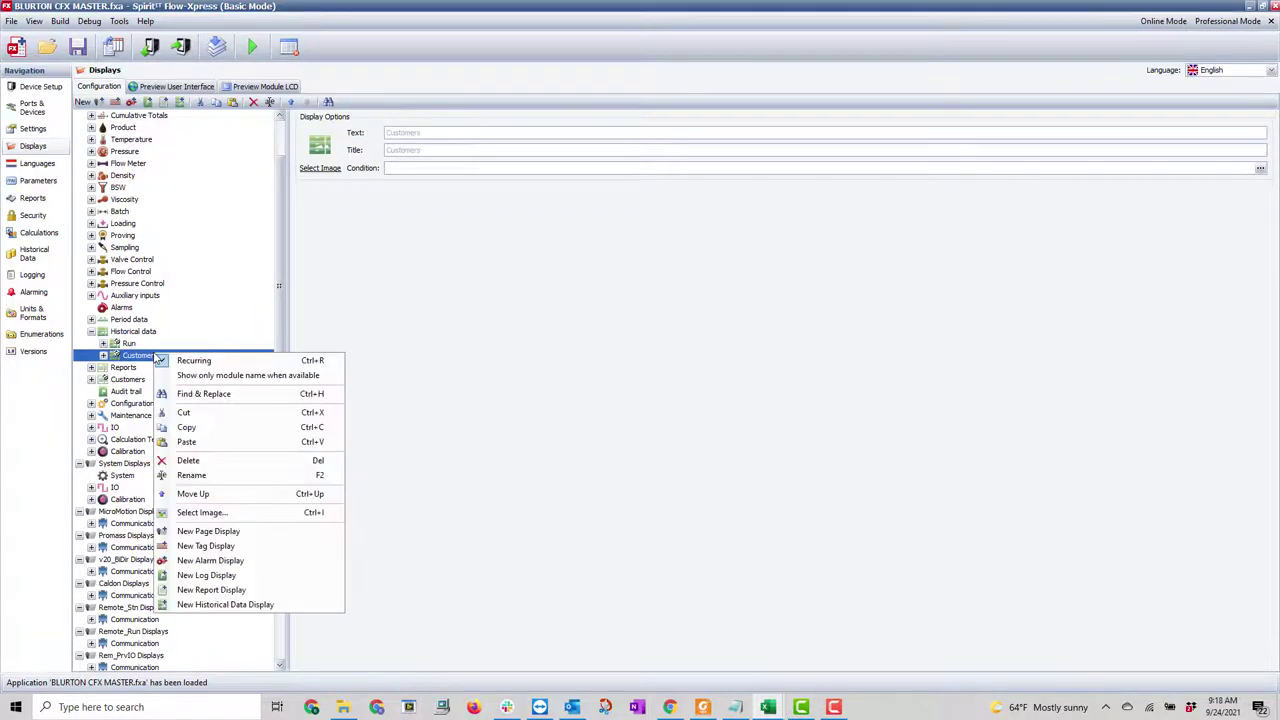
# - Delete the stray Customer4 display sitting directly under Customers
pyautogui.click(199, 447)
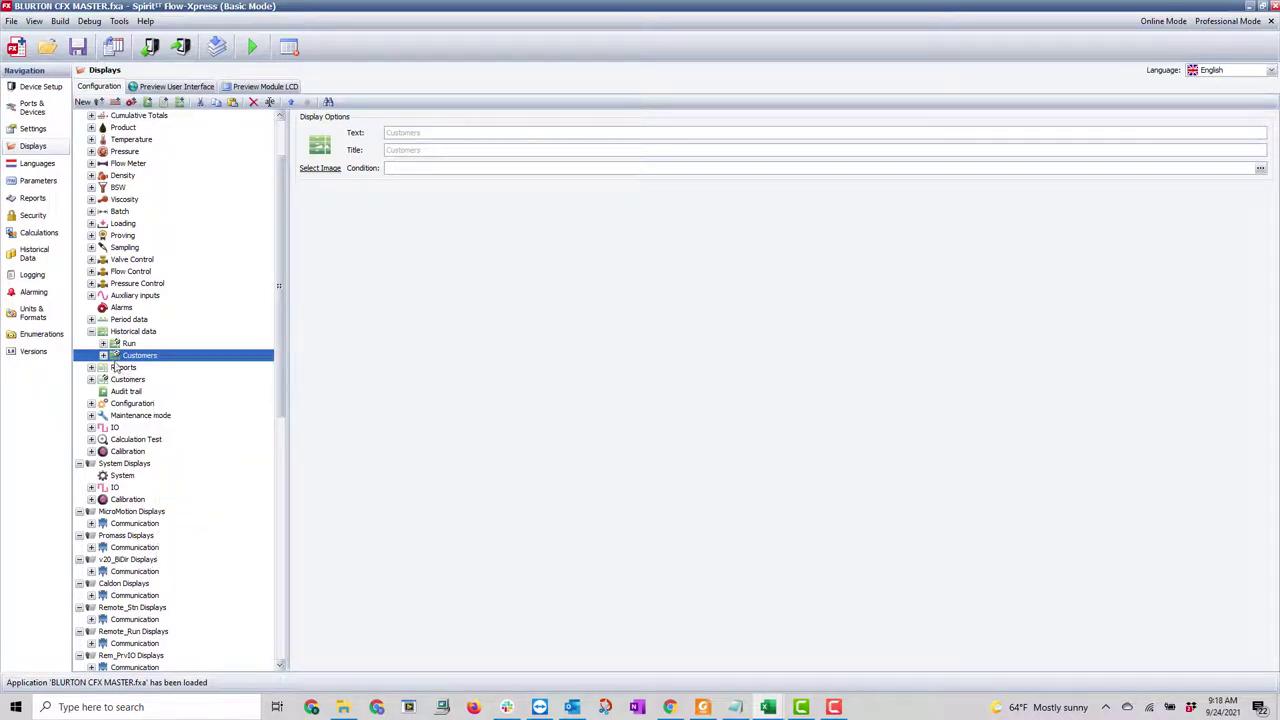
pyautogui.click(104, 356)
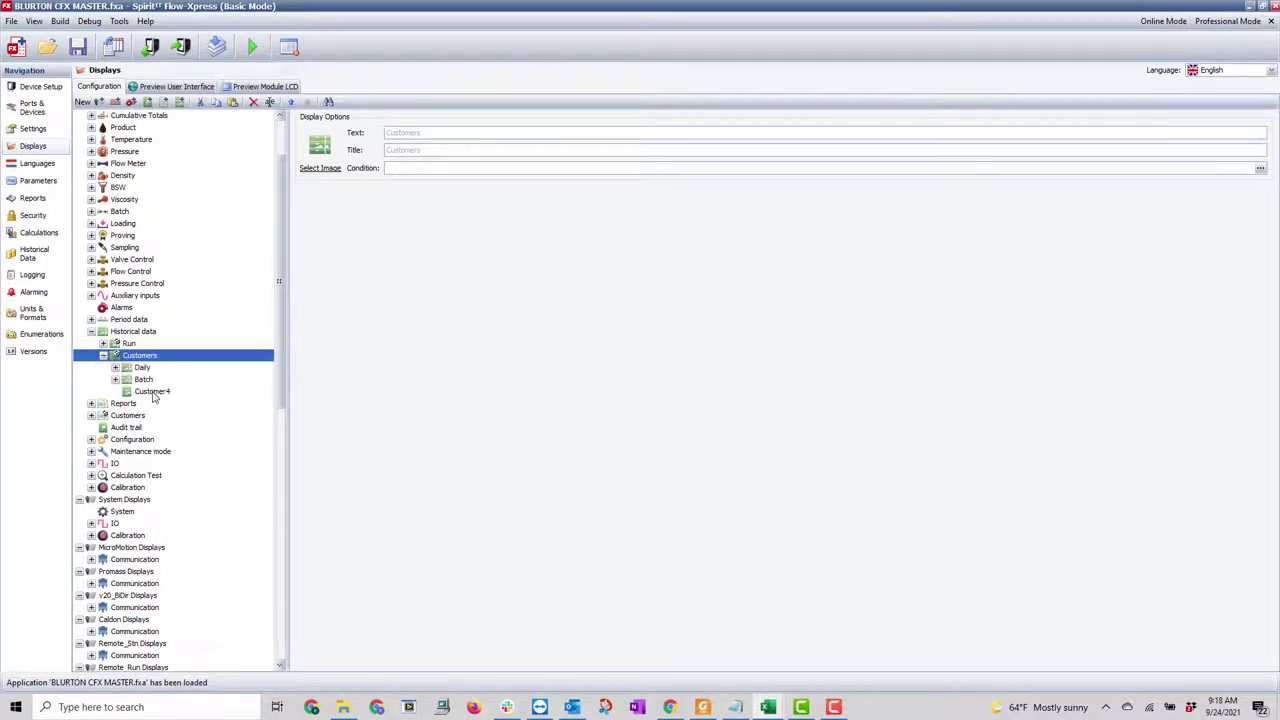
pyautogui.click(153, 393)
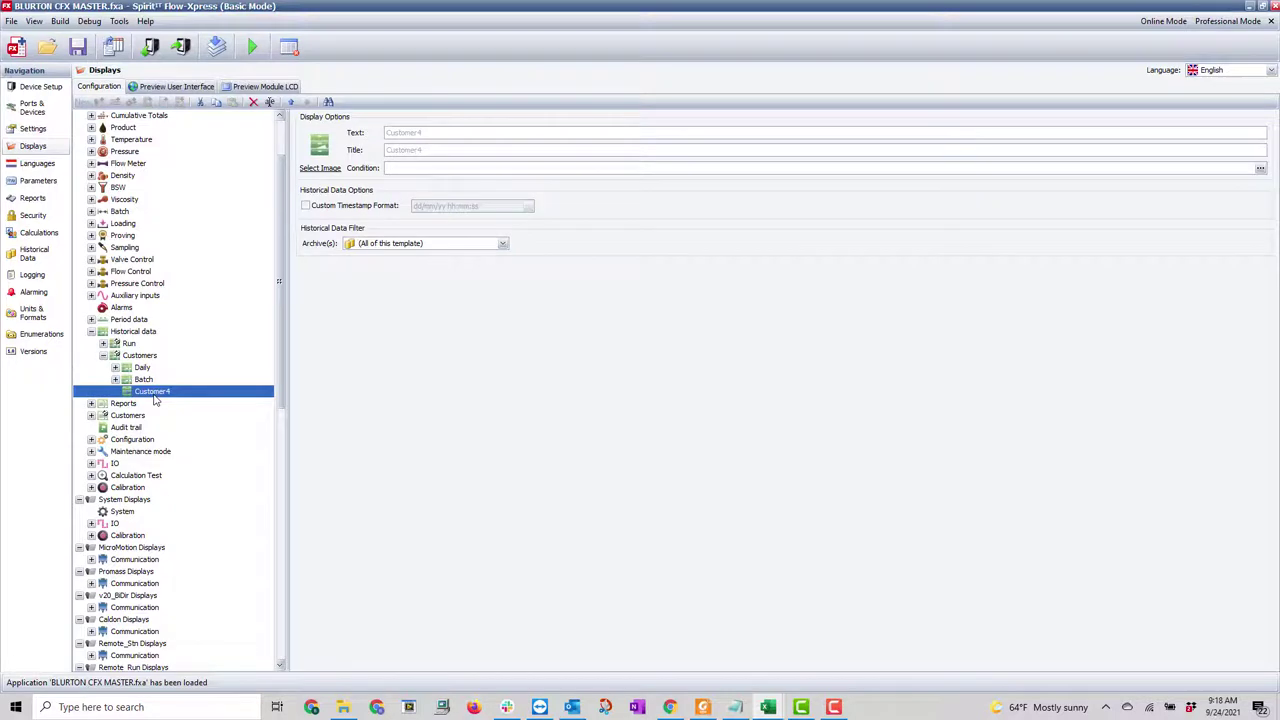
pyautogui.rightClick(154, 394)
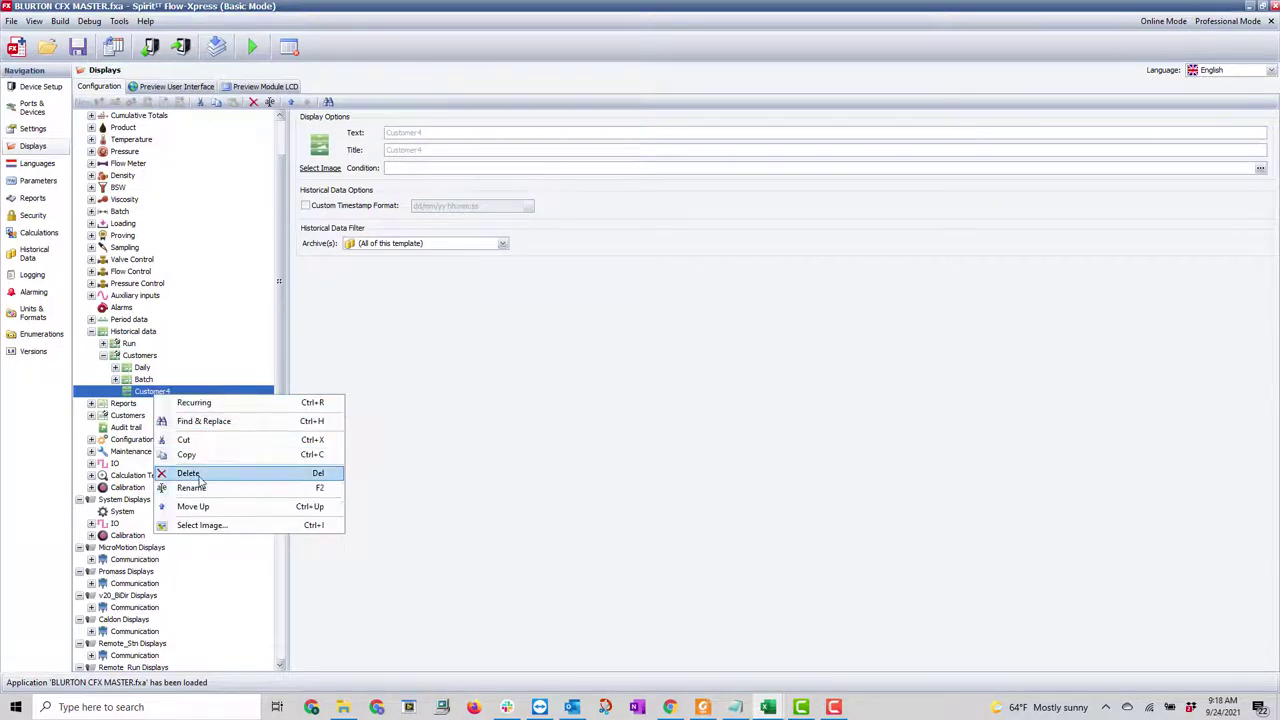
pyautogui.click(188, 473)
pyautogui.click(590, 373)
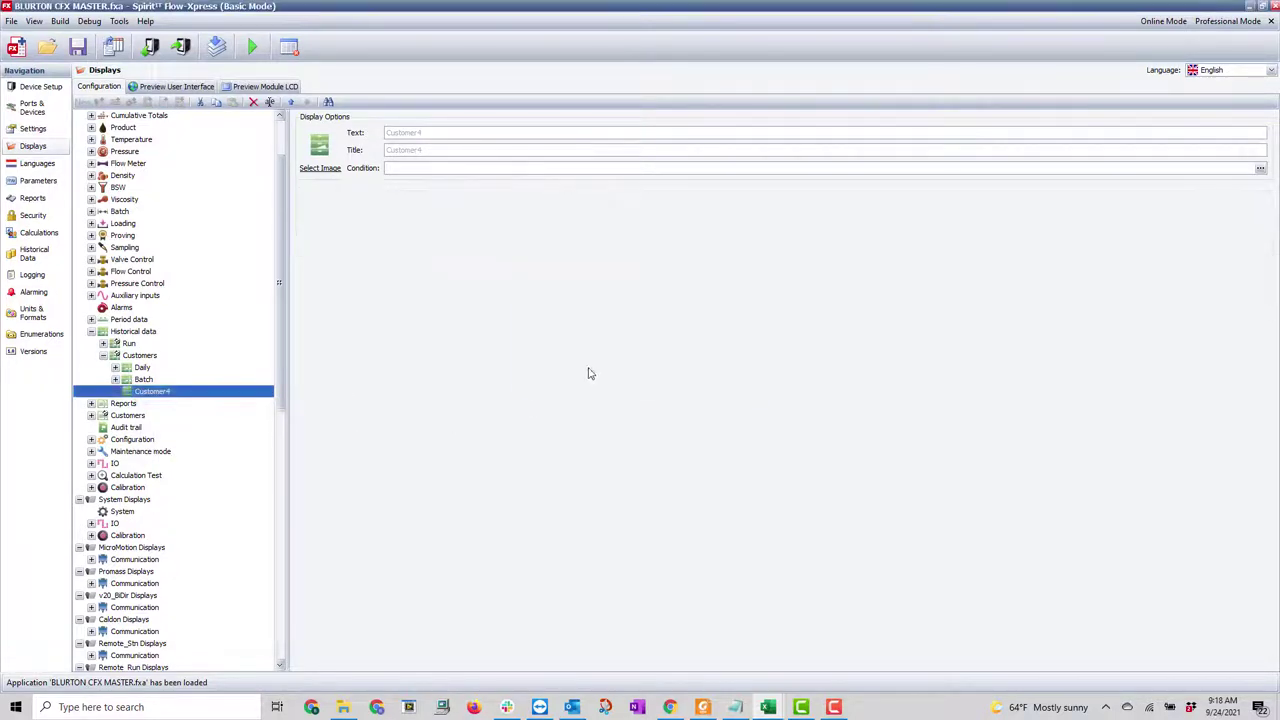
# - Copy the Customers display group and move the second project's window into view
pyautogui.click(160, 356)
pyautogui.rightClick(158, 355)
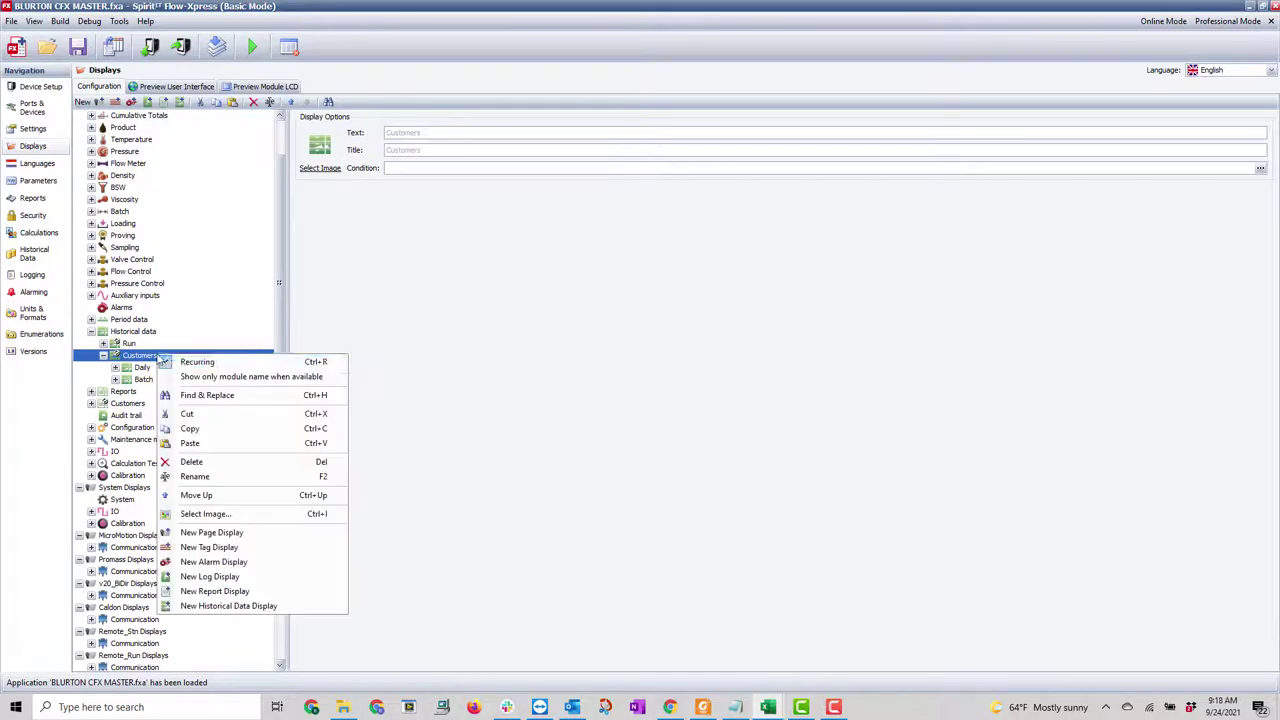
pyautogui.click(198, 428)
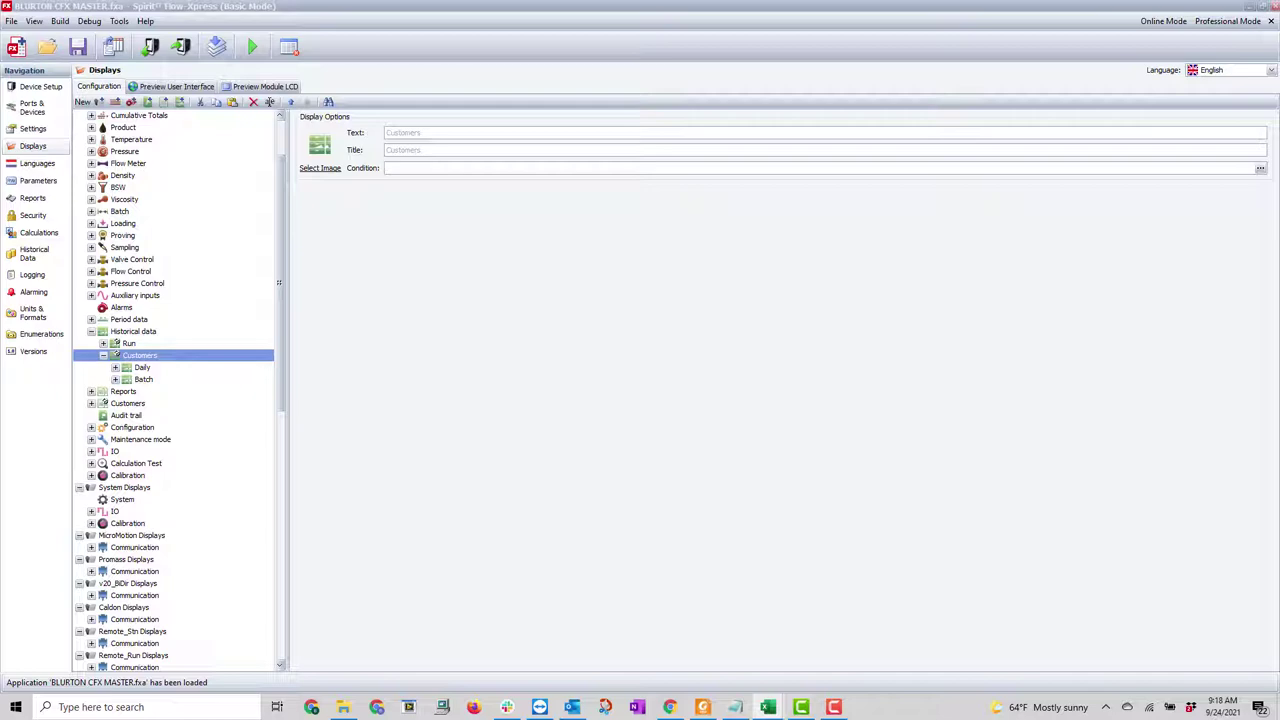
pyautogui.moveTo(0, 300); pyautogui.dragTo(841, 71)
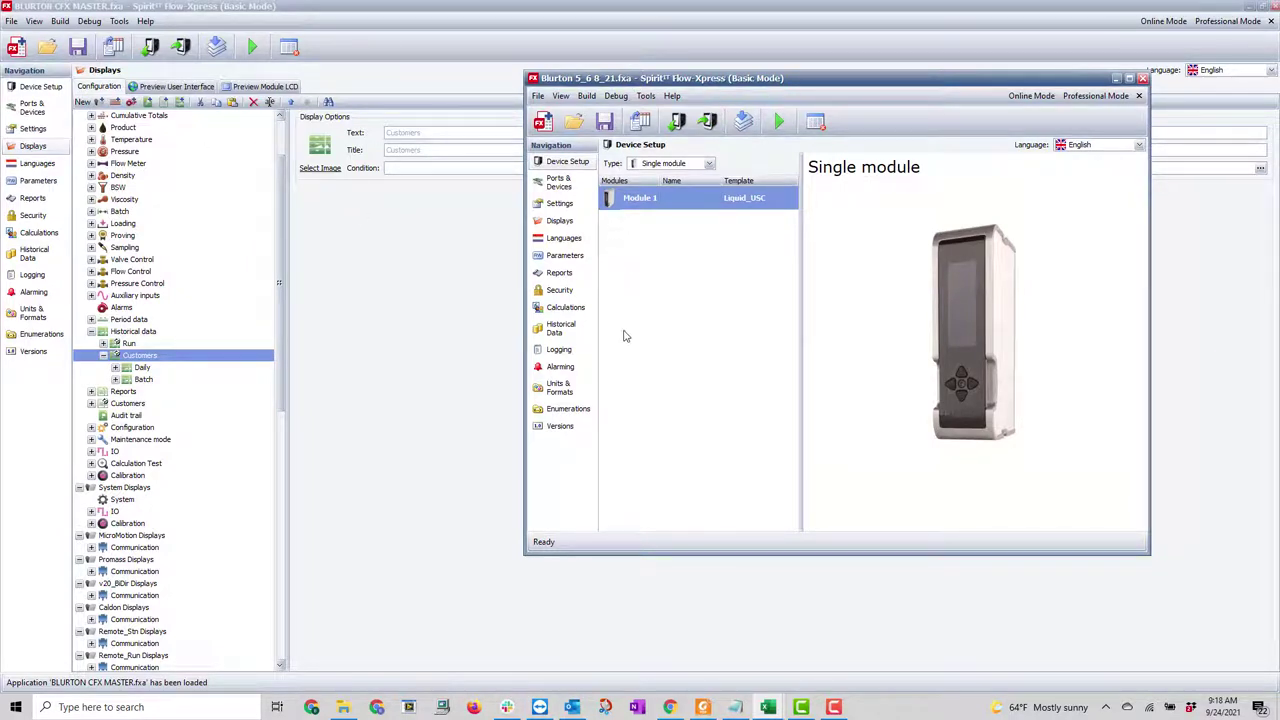
# - Paste the Customers display group under Historical data in the Blurton 5_6 8_21 project
pyautogui.click(559, 220)
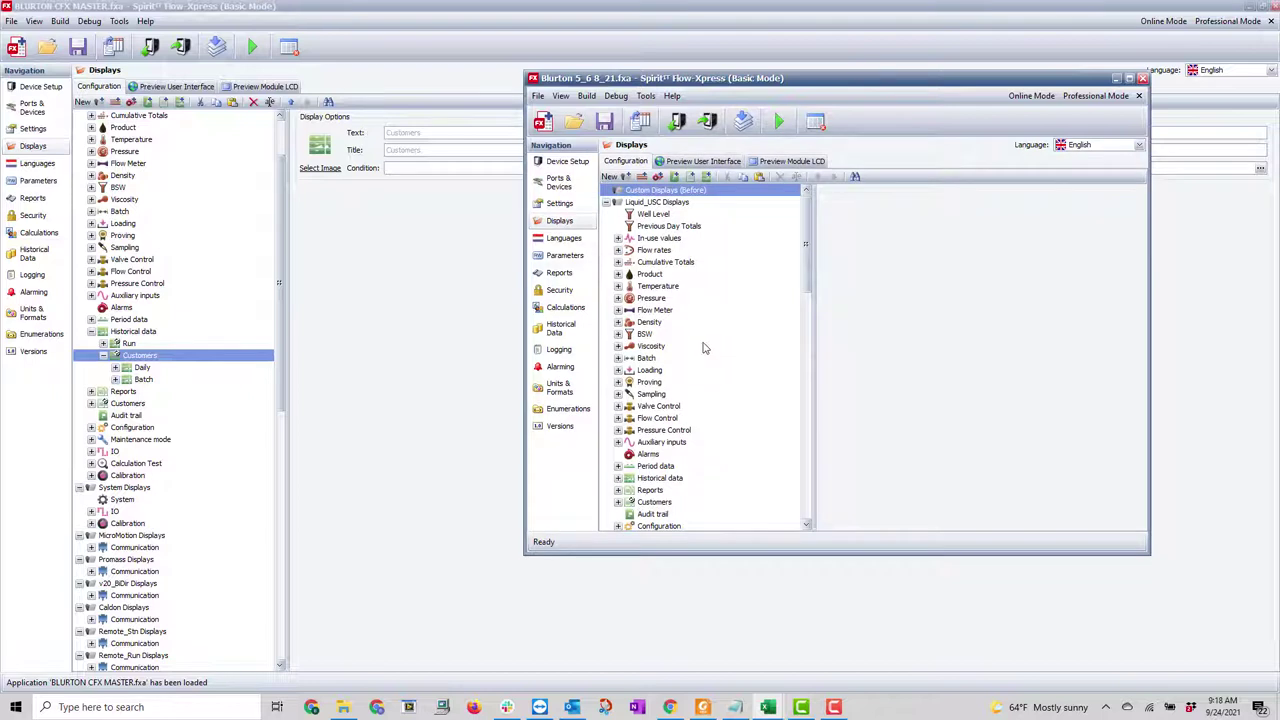
pyautogui.scroll(-2, 690, 380)
pyautogui.click(618, 406)
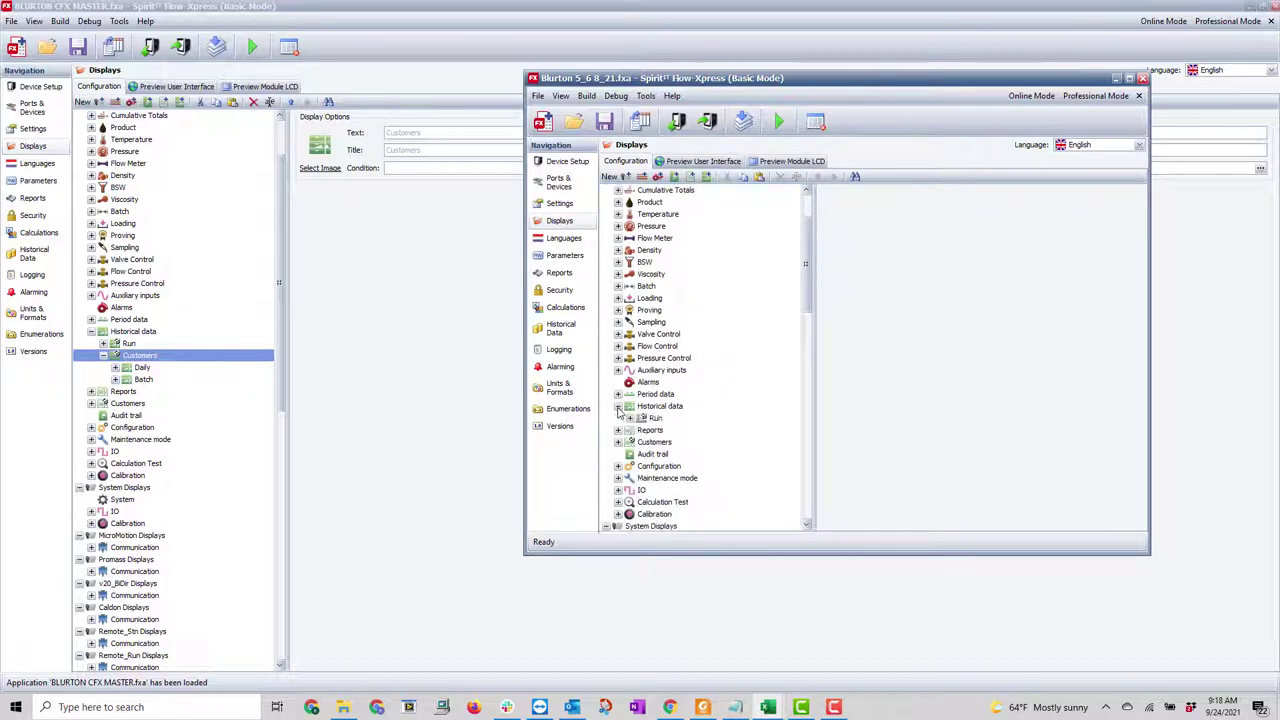
pyautogui.click(659, 408)
pyautogui.rightClick(659, 406)
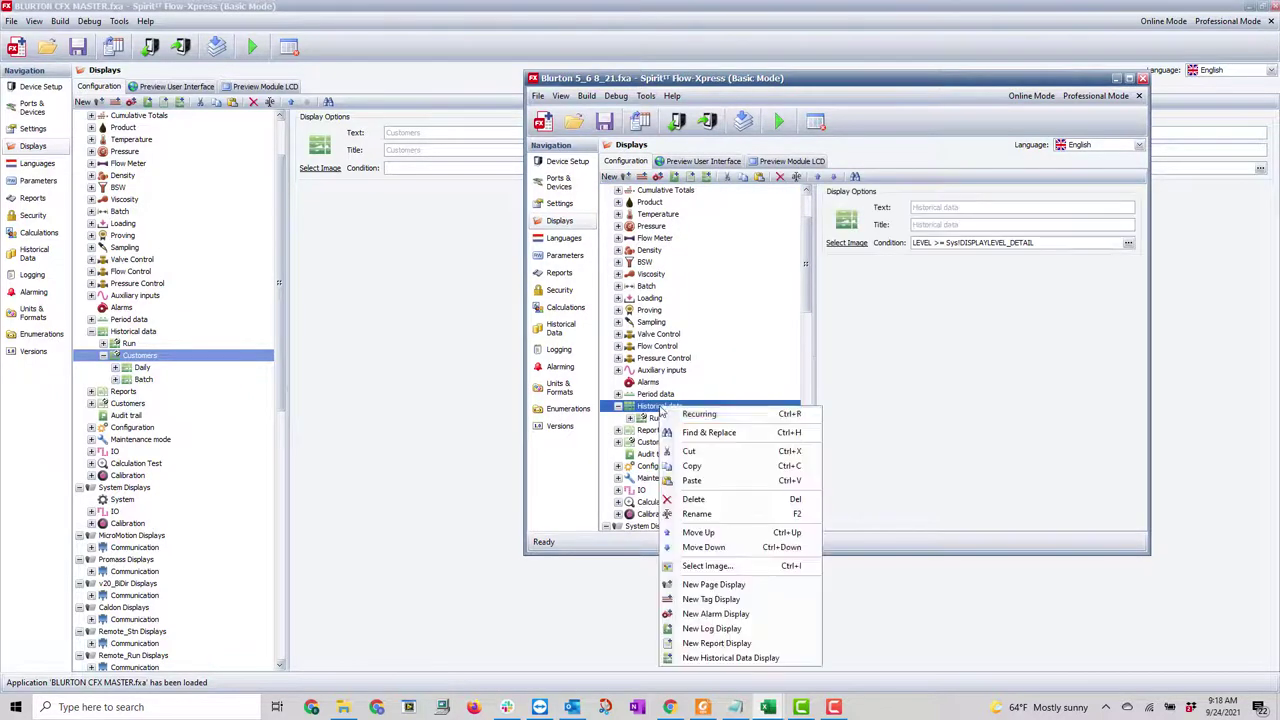
pyautogui.click(692, 481)
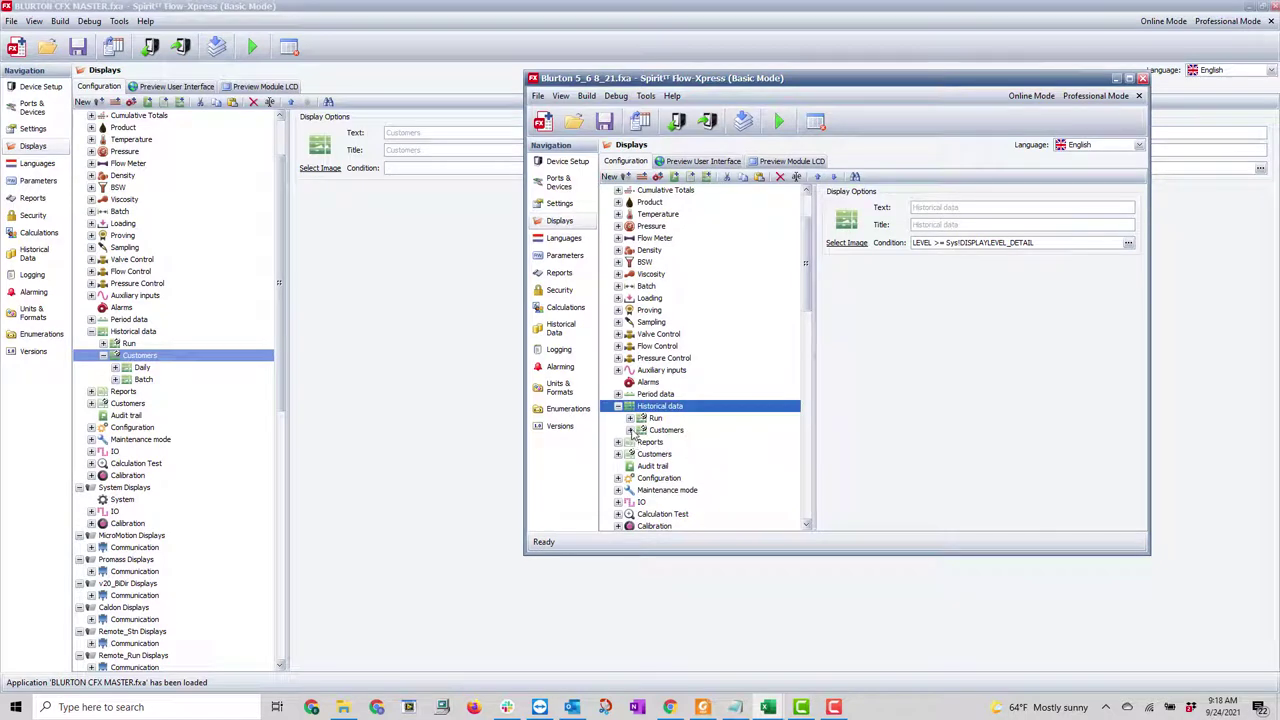
# - Verify the pasted Daily Customer 1 and Customer 2 displays use Cust1_Daily and Cust2_Daily
pyautogui.click(631, 431)
pyautogui.click(641, 443)
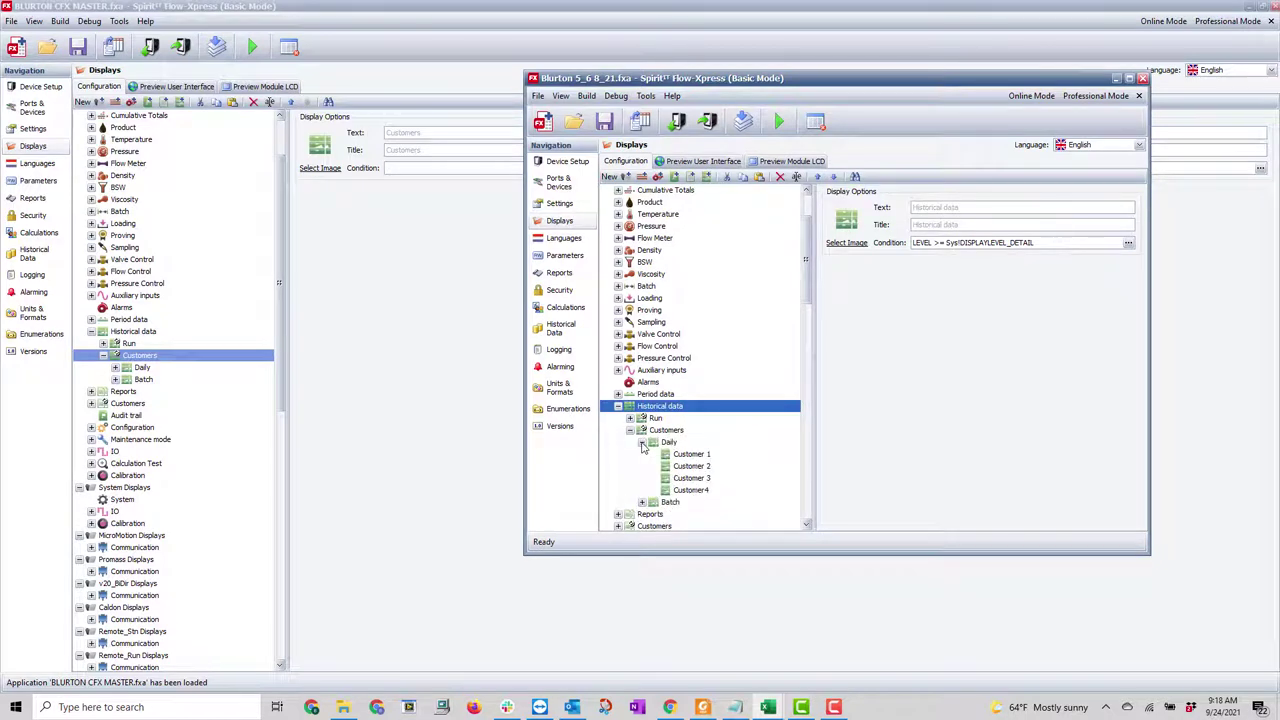
pyautogui.scroll(-1, 737, 465)
pyautogui.click(705, 445)
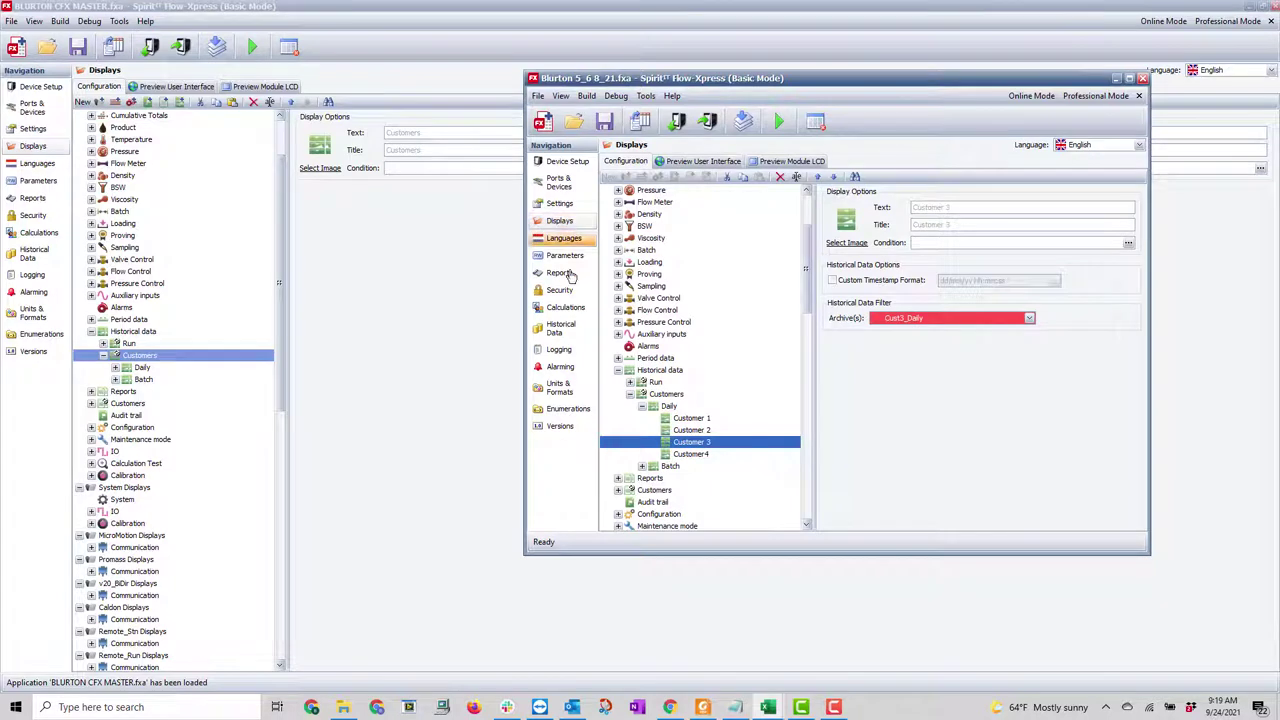
pyautogui.click(583, 332)
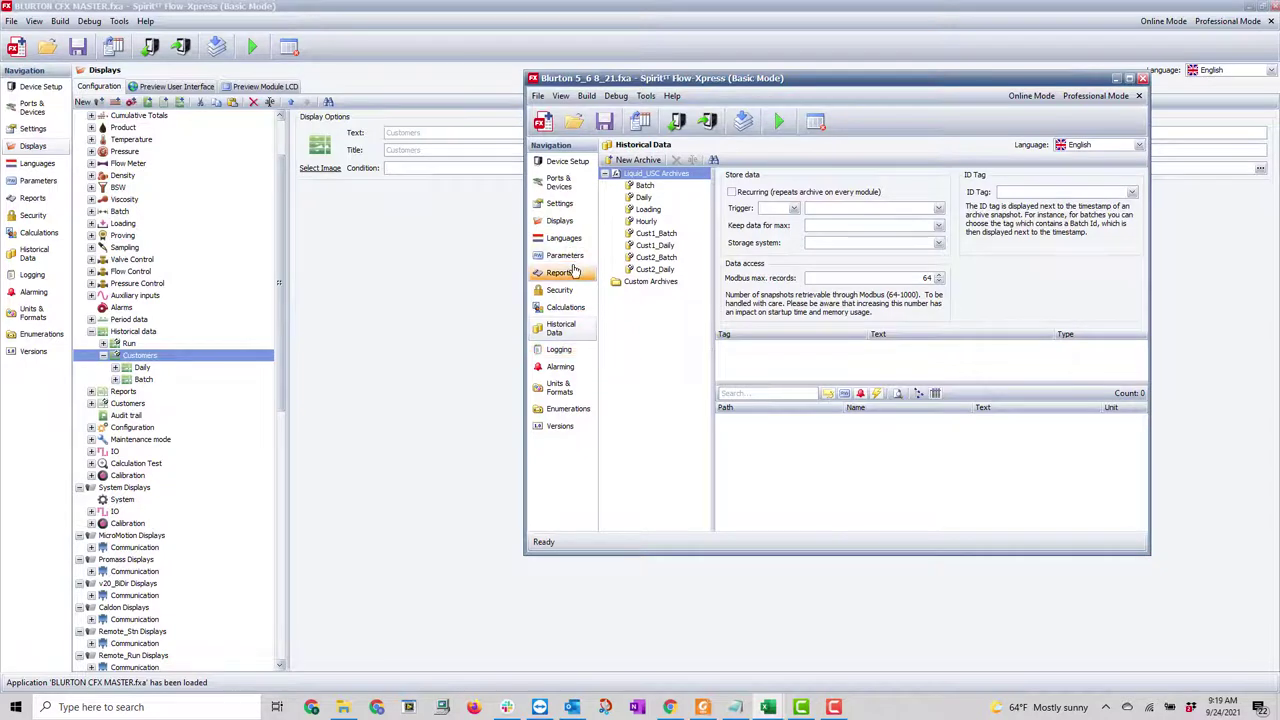
pyautogui.click(561, 221)
pyautogui.click(706, 419)
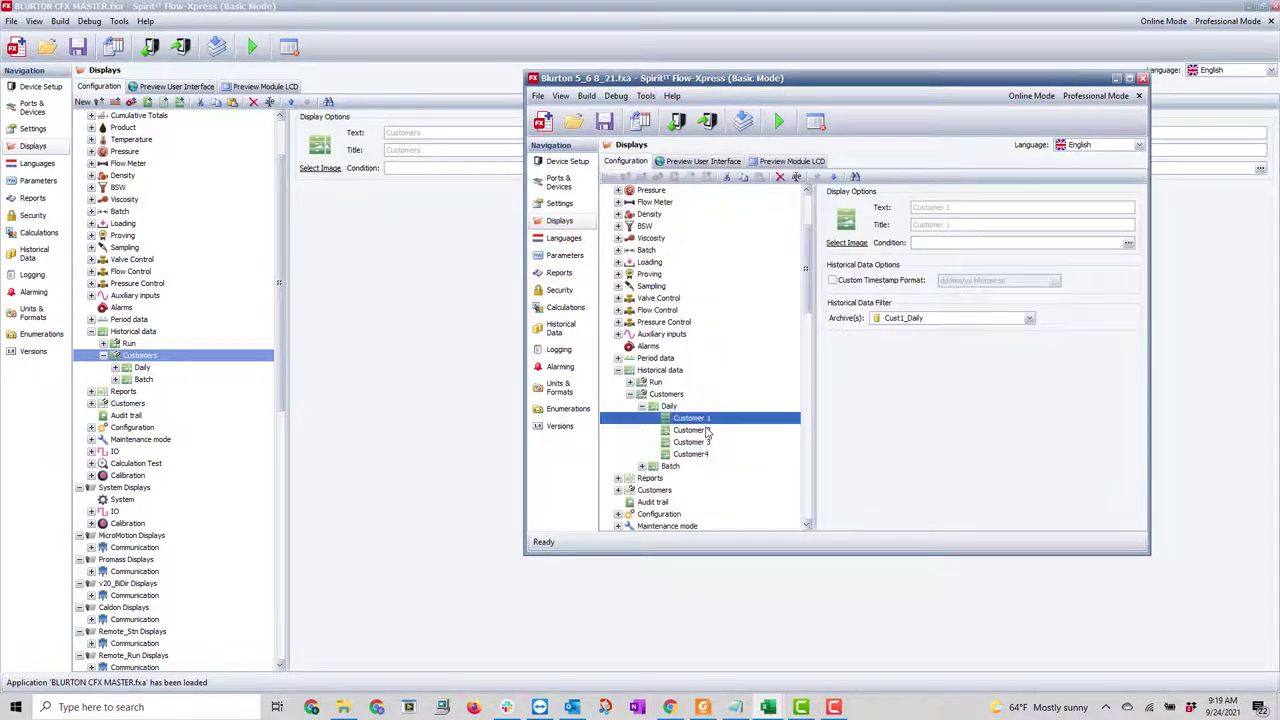
pyautogui.click(708, 431)
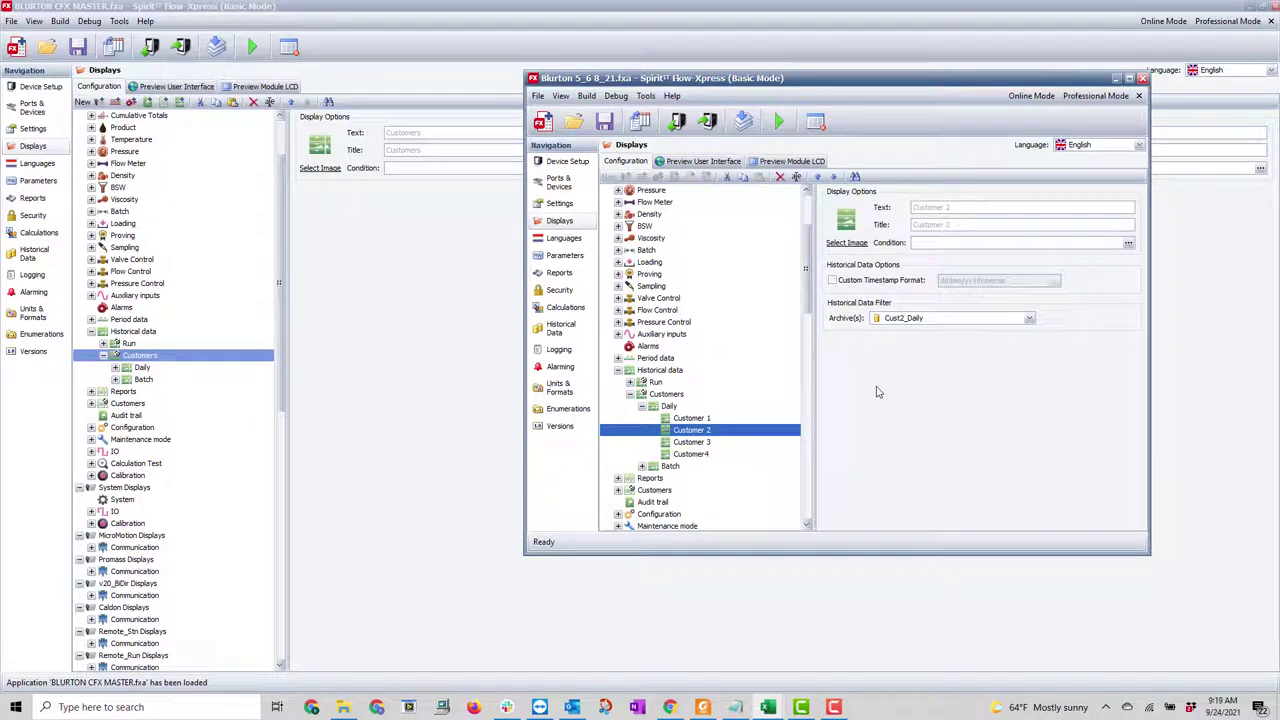
# - Collapse the Historical data tree and minimize the second project to return to the master
pyautogui.click(647, 406)
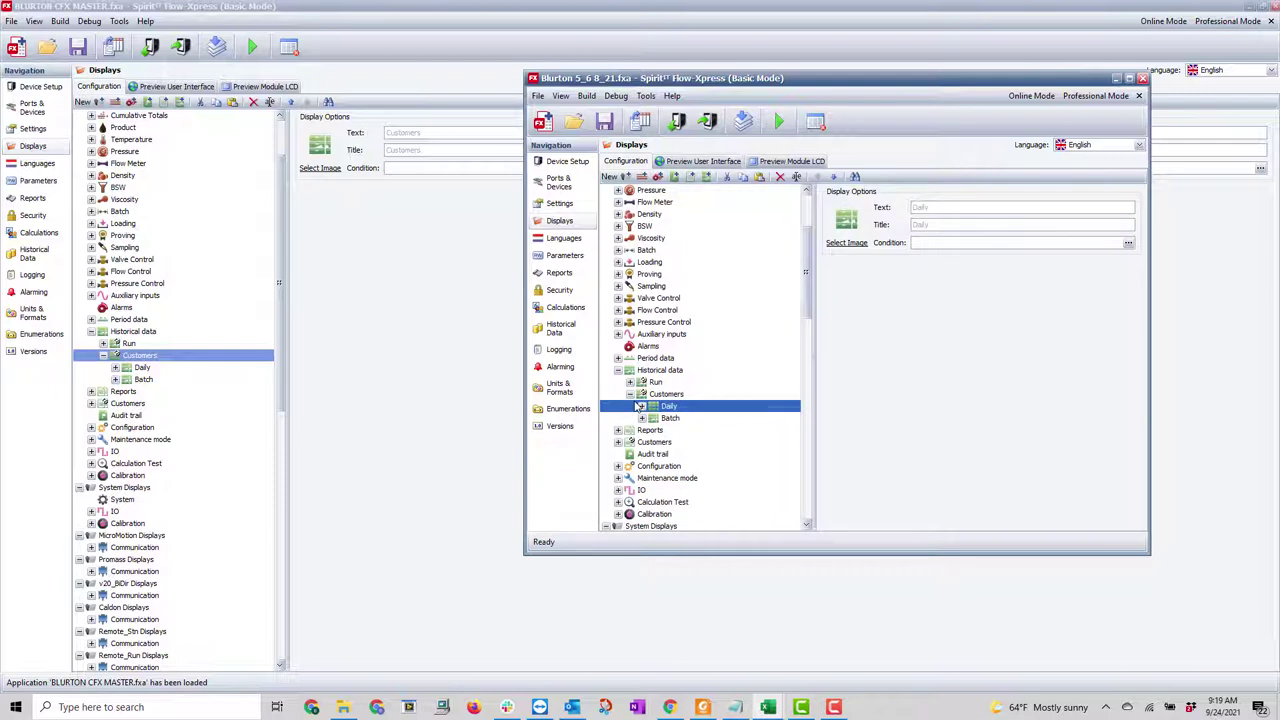
pyautogui.click(630, 394)
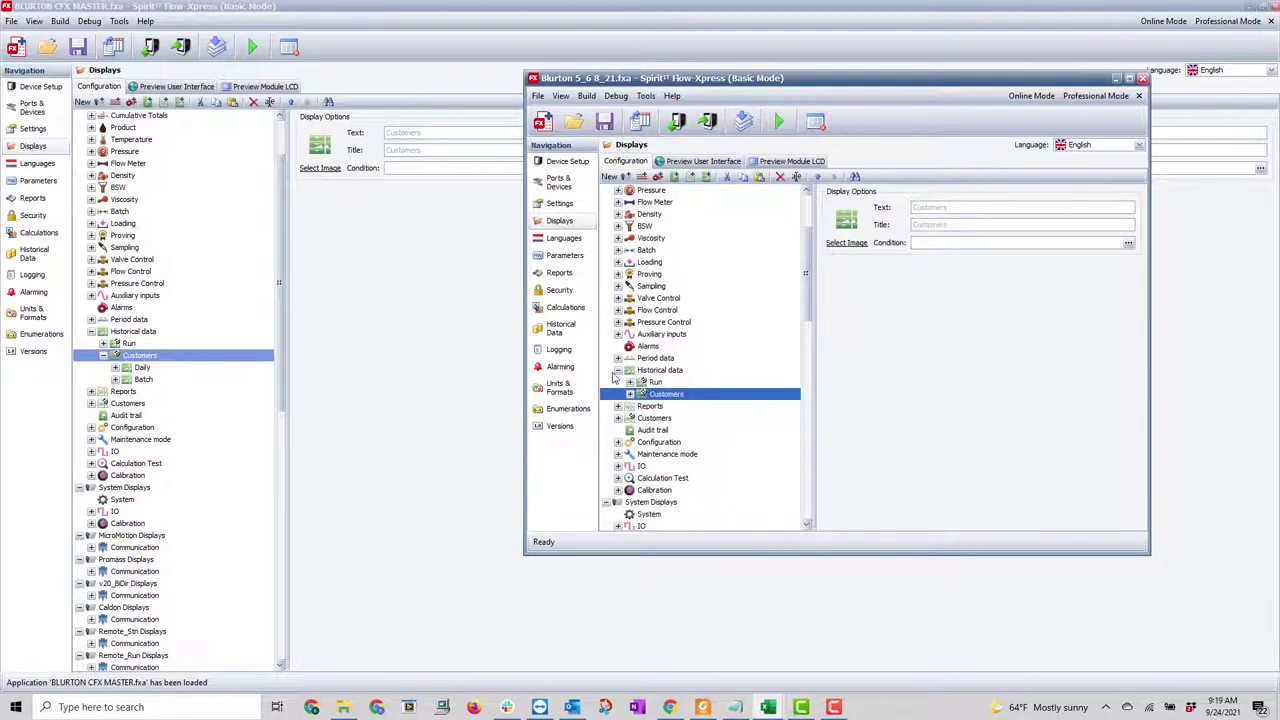
pyautogui.click(618, 371)
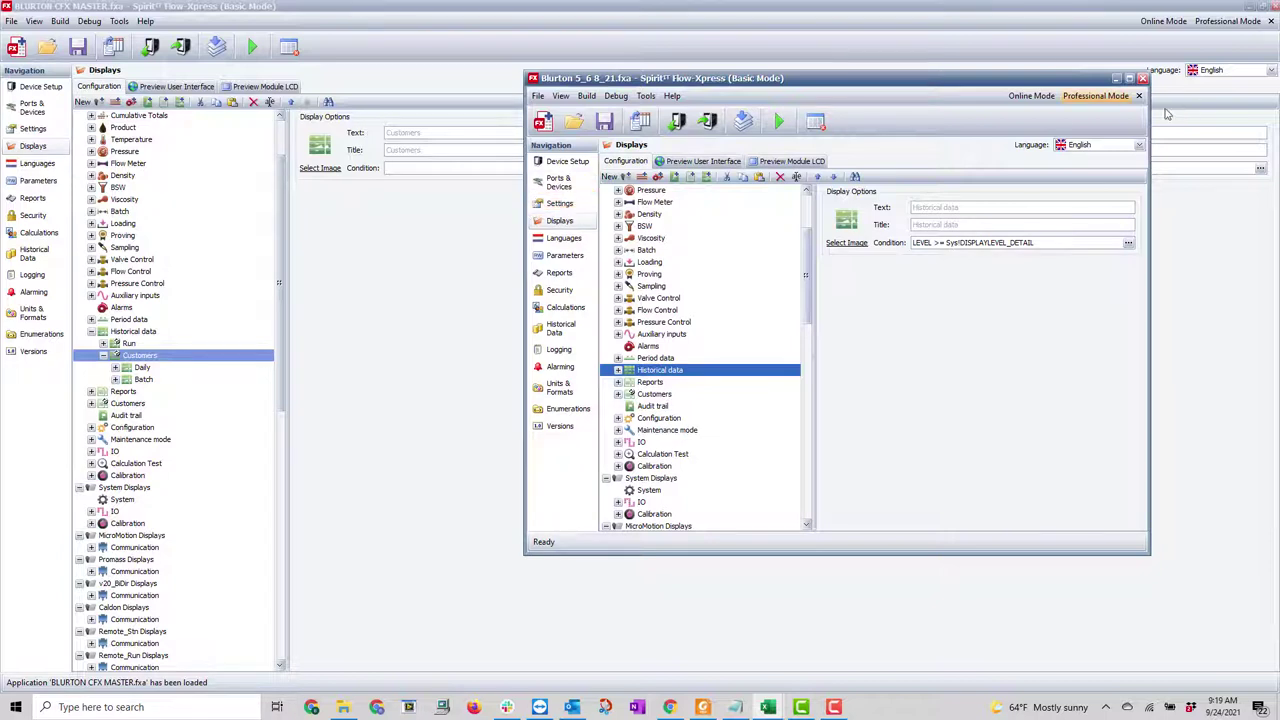
pyautogui.click(1118, 78)
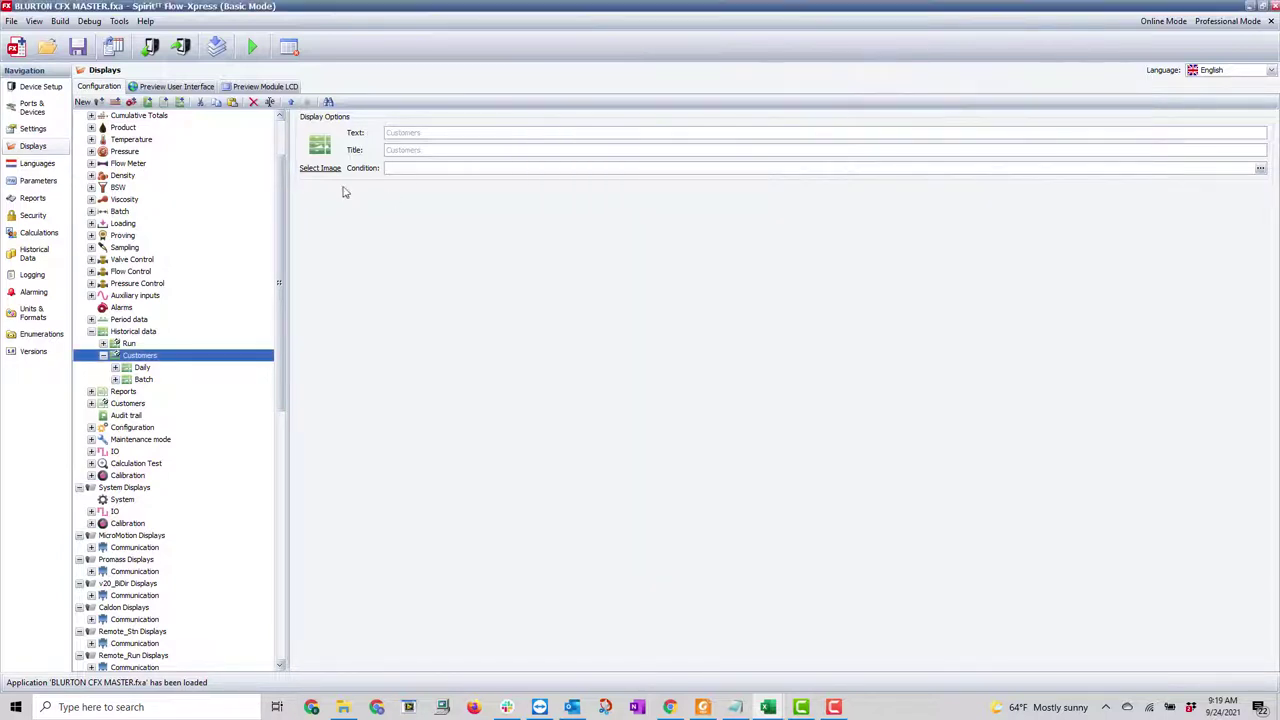
# - Preview the master project's interface and go to Configuration > Overall setup > Common settings
pyautogui.click(170, 88)
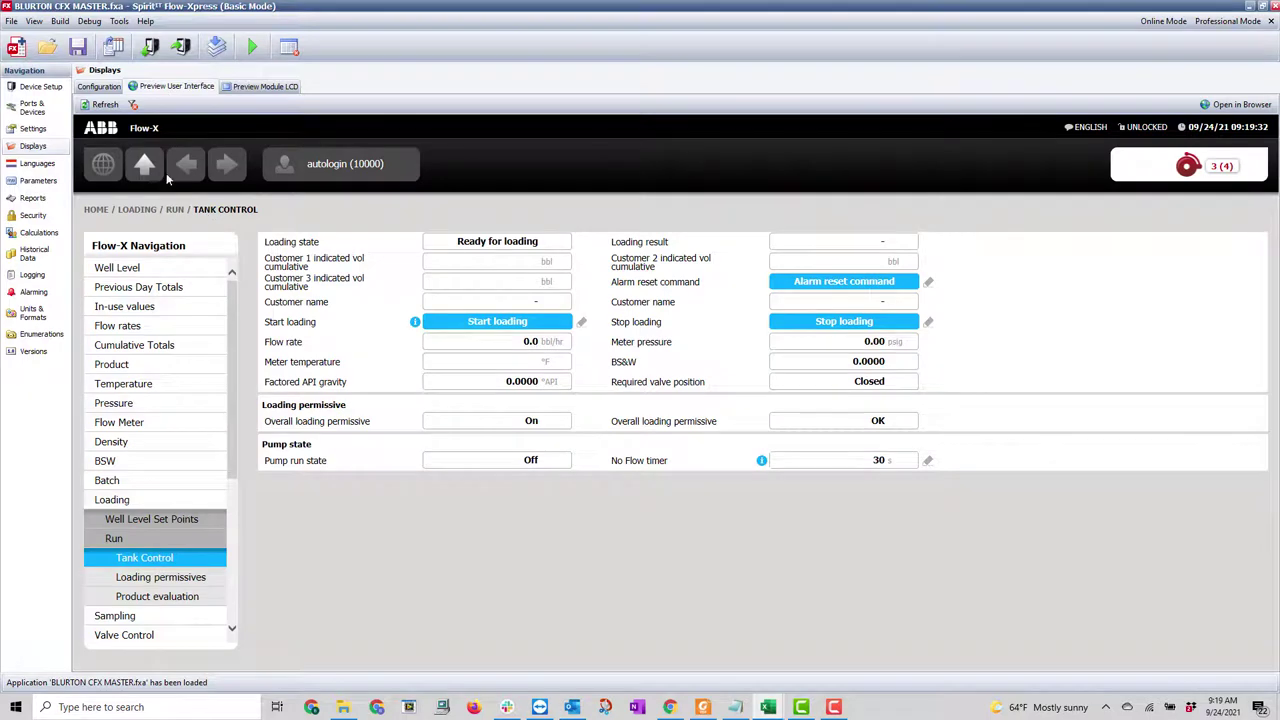
pyautogui.click(142, 166)
pyautogui.click(140, 165)
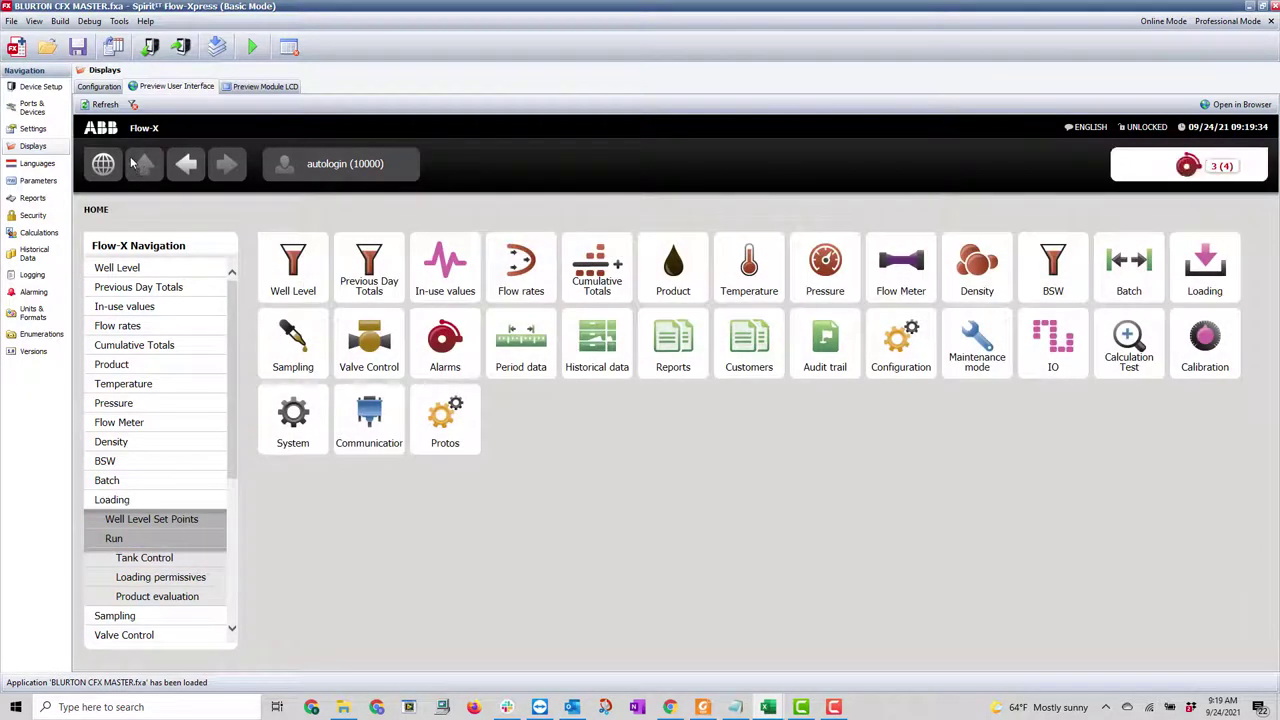
pyautogui.click(900, 342)
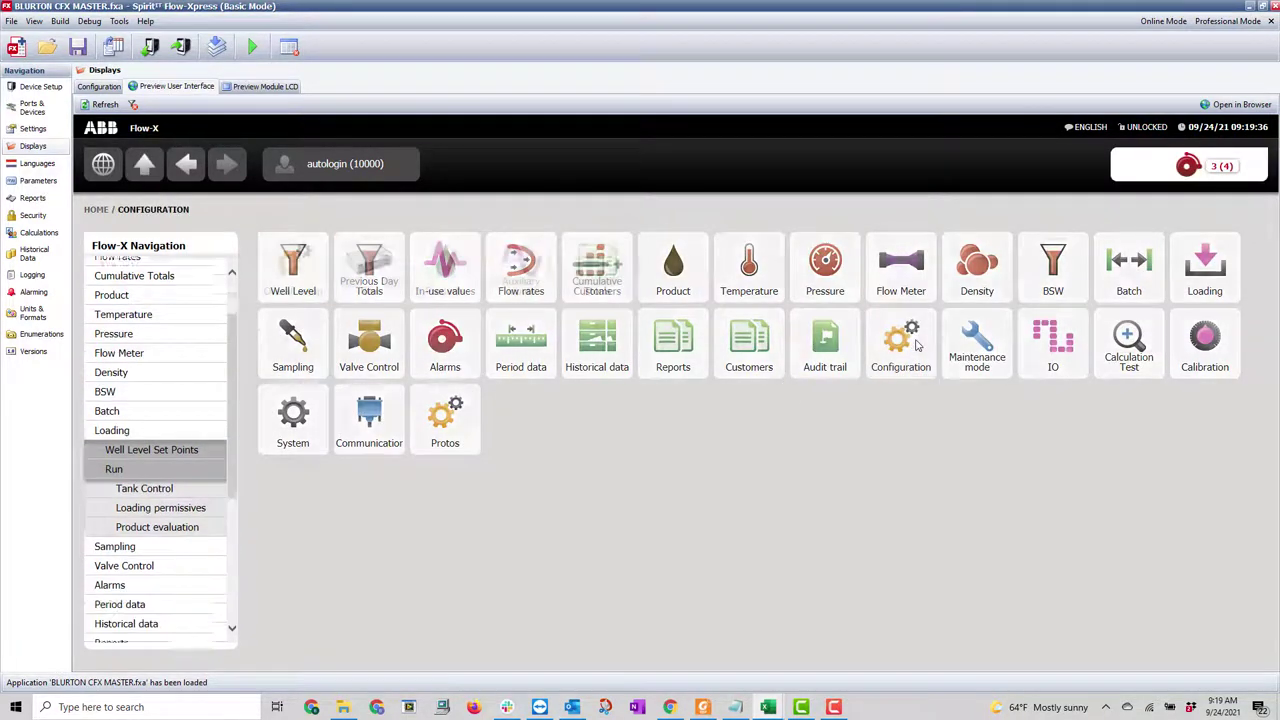
pyautogui.click(289, 260)
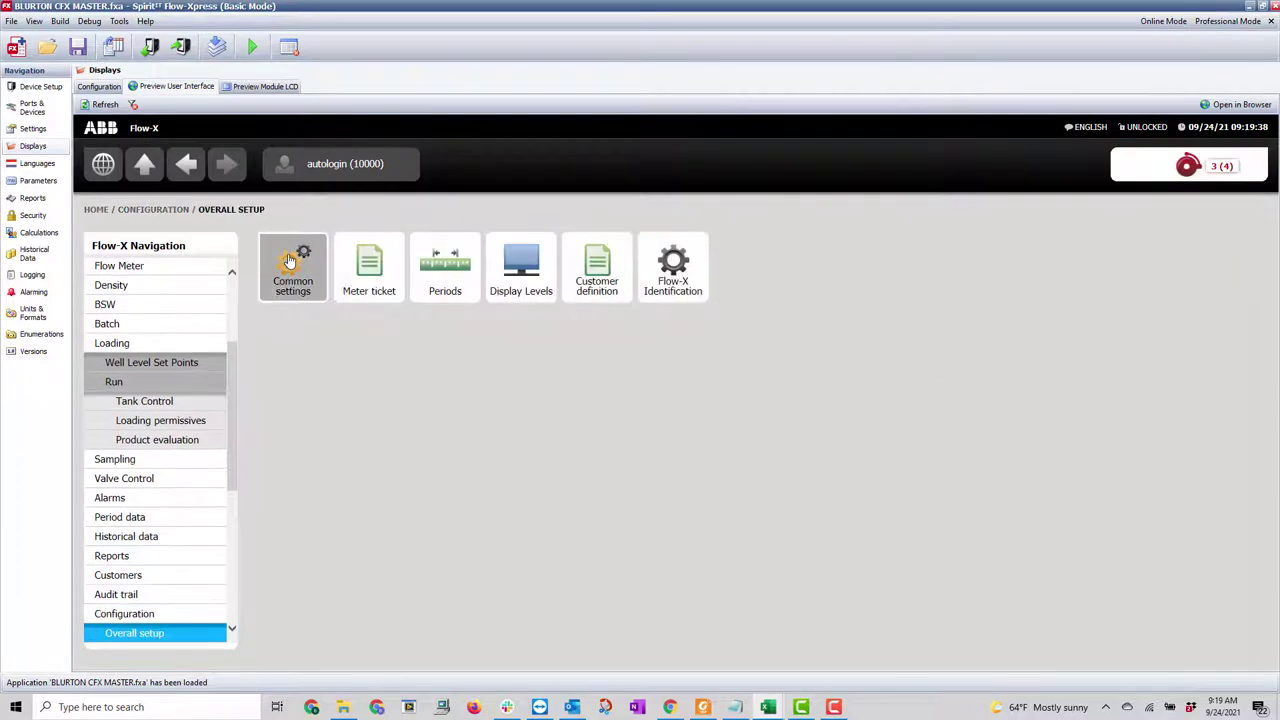
pyautogui.click(289, 260)
# - Set batch / loading and period A archive data generation to Yes, then return to Configuration
pyautogui.scroll(-3, 527, 390)
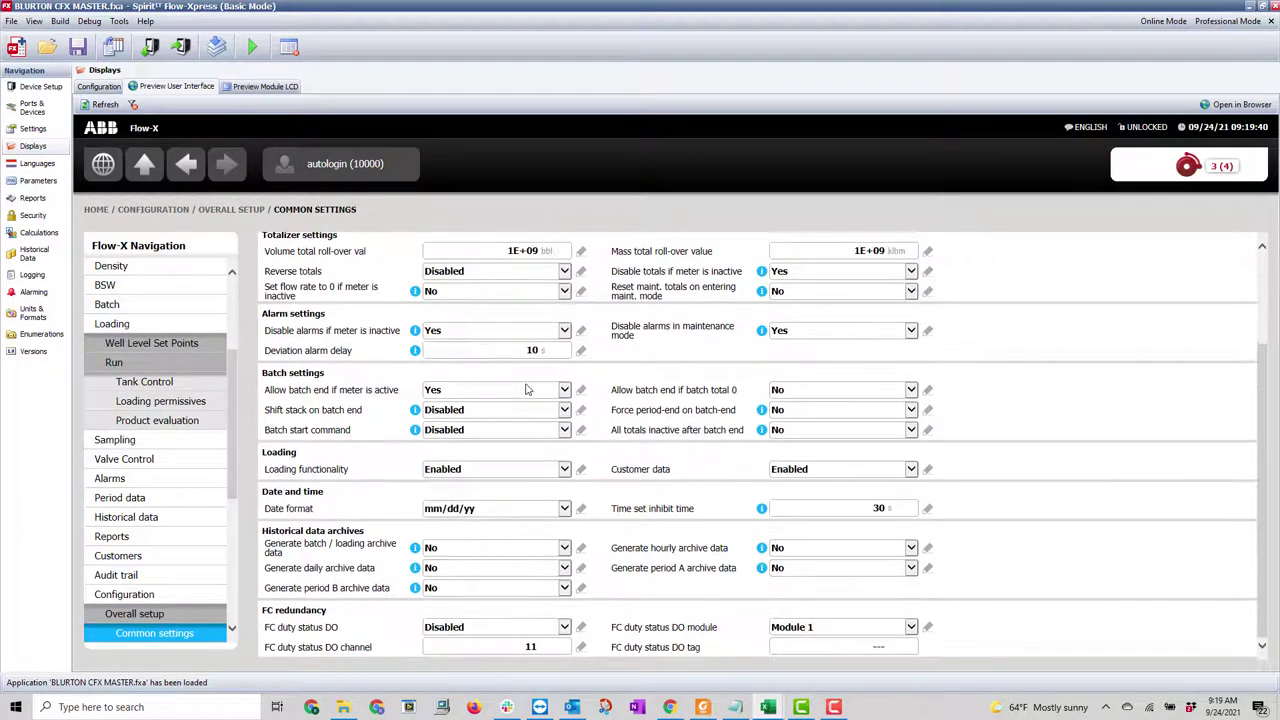
pyautogui.click(492, 550)
pyautogui.click(465, 560)
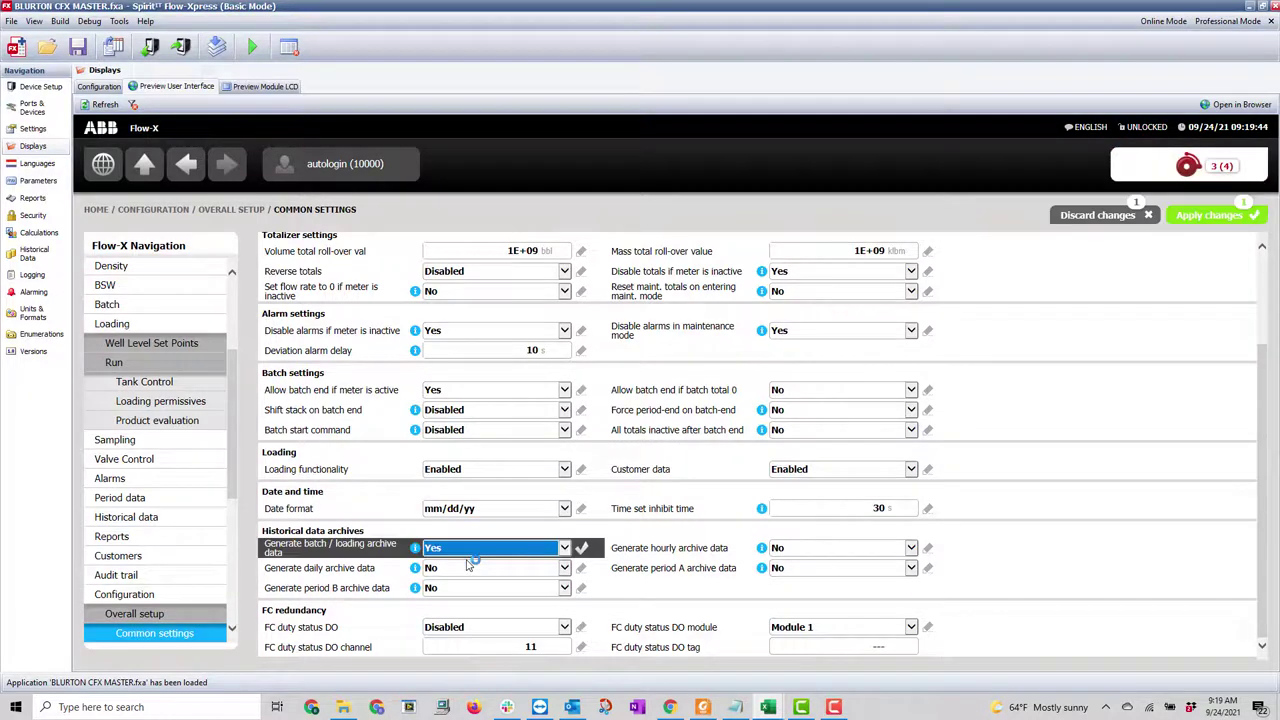
pyautogui.click(788, 573)
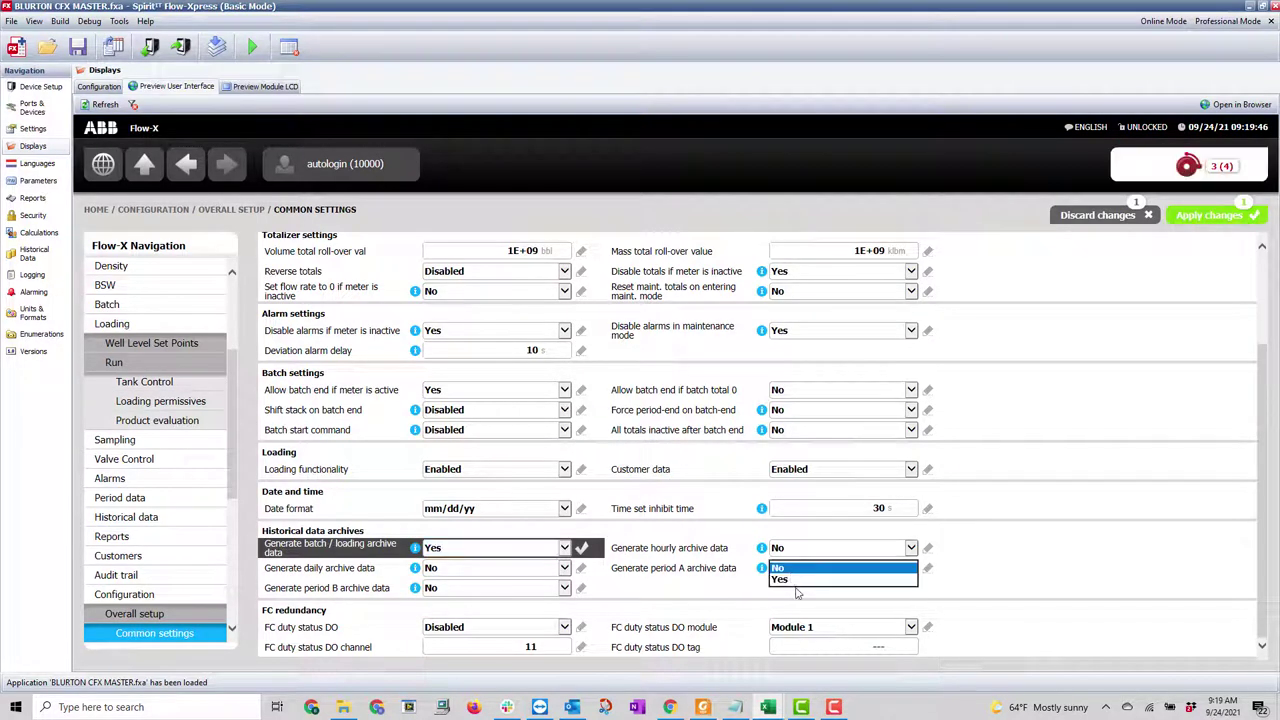
pyautogui.click(796, 591)
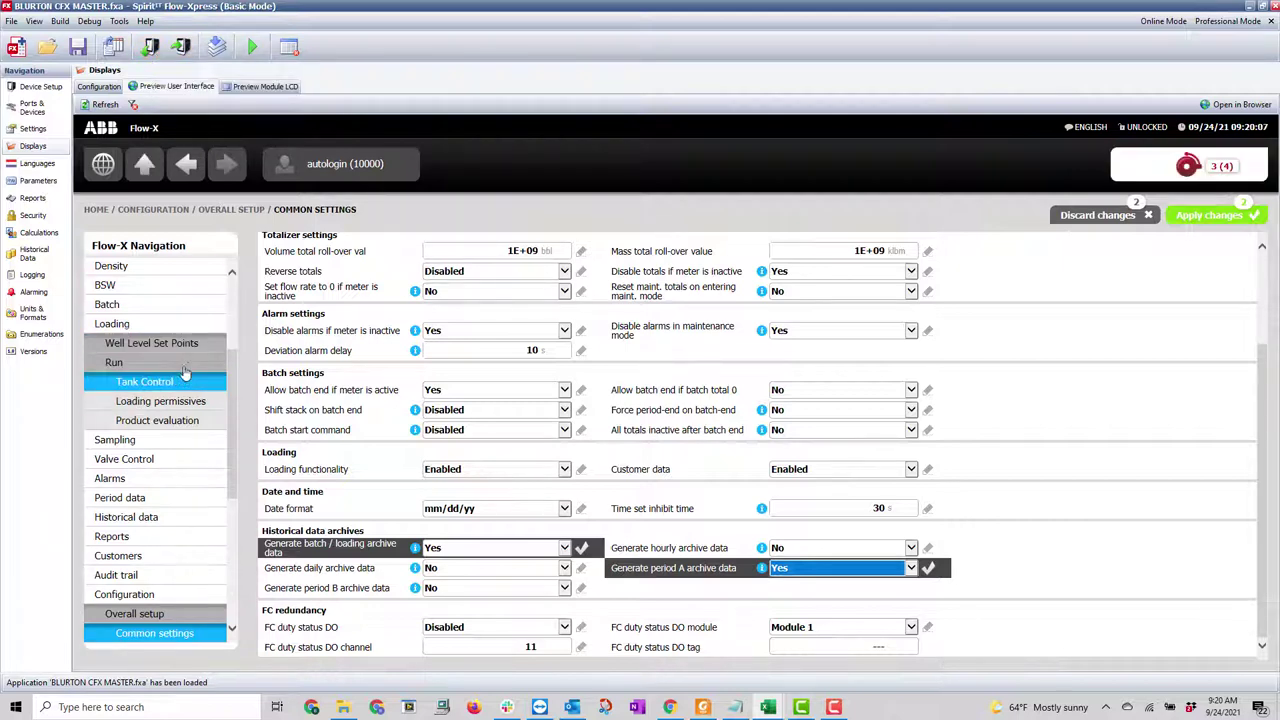
pyautogui.click(100, 87)
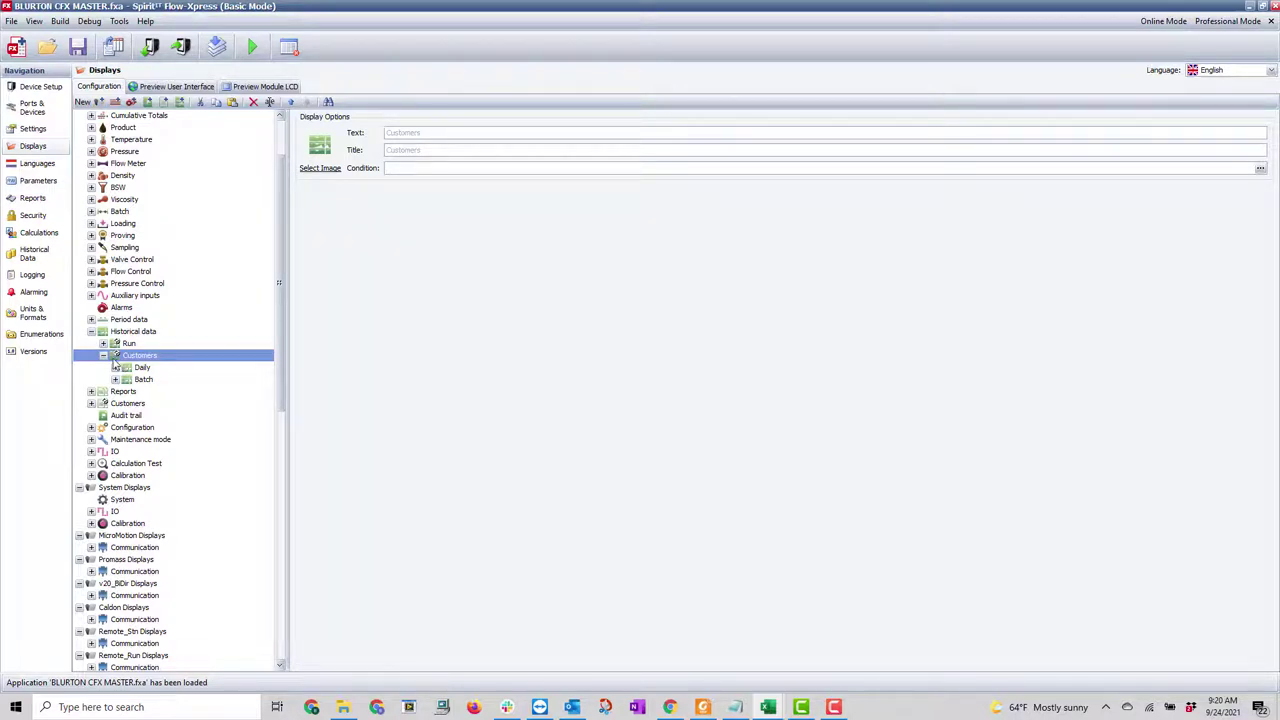
# - Snap the master's Historical Data page to the right half, with Blurton 5_6_8_21 on the left
pyautogui.click(42, 256)
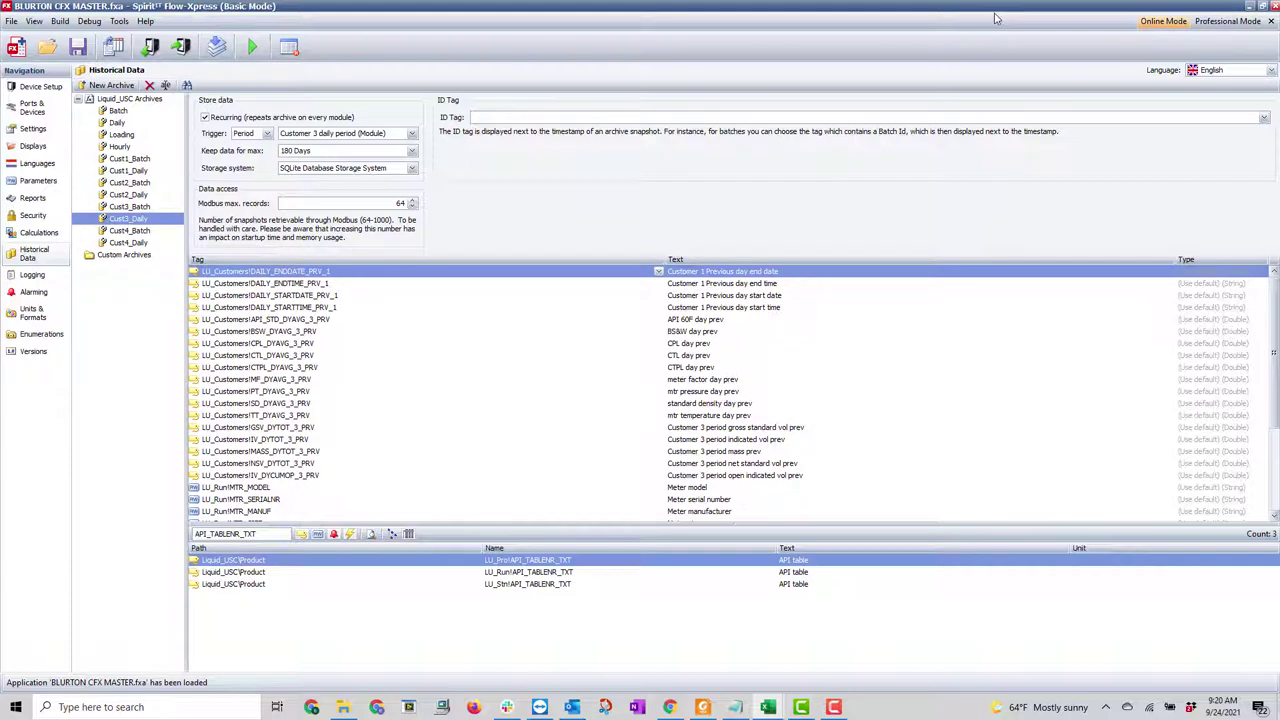
pyautogui.press('super+Right')
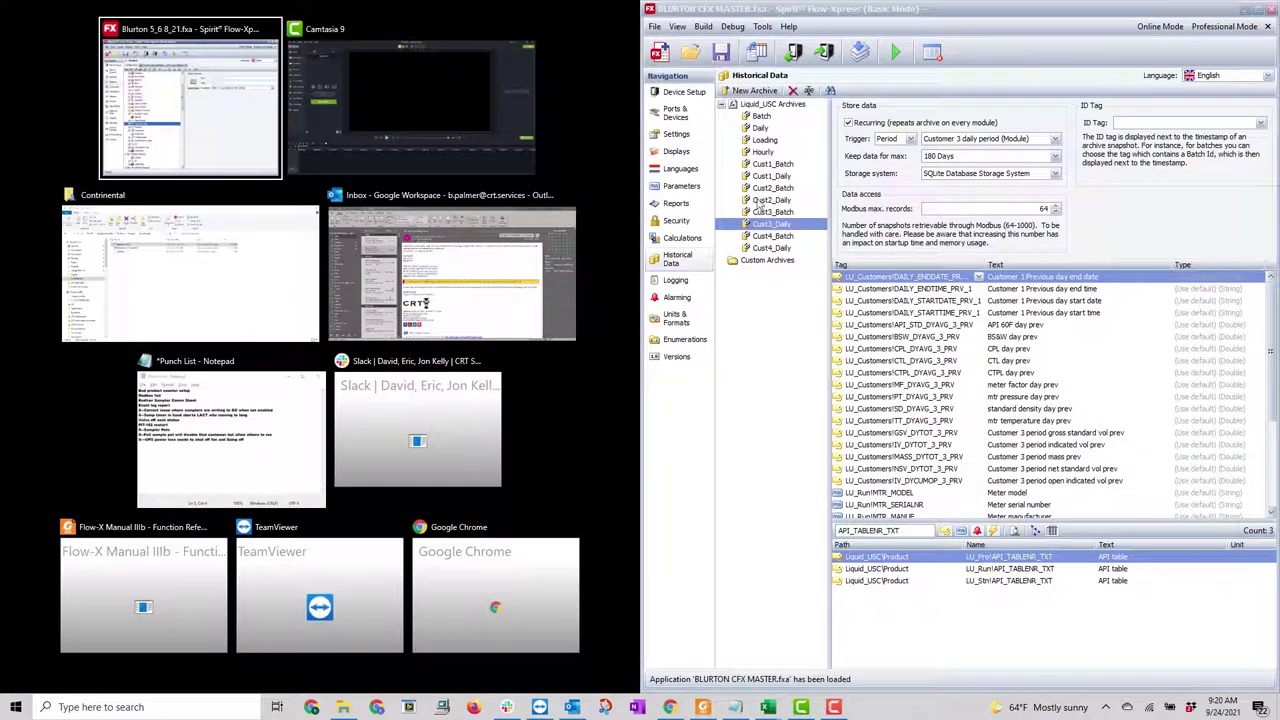
pyautogui.click(233, 127)
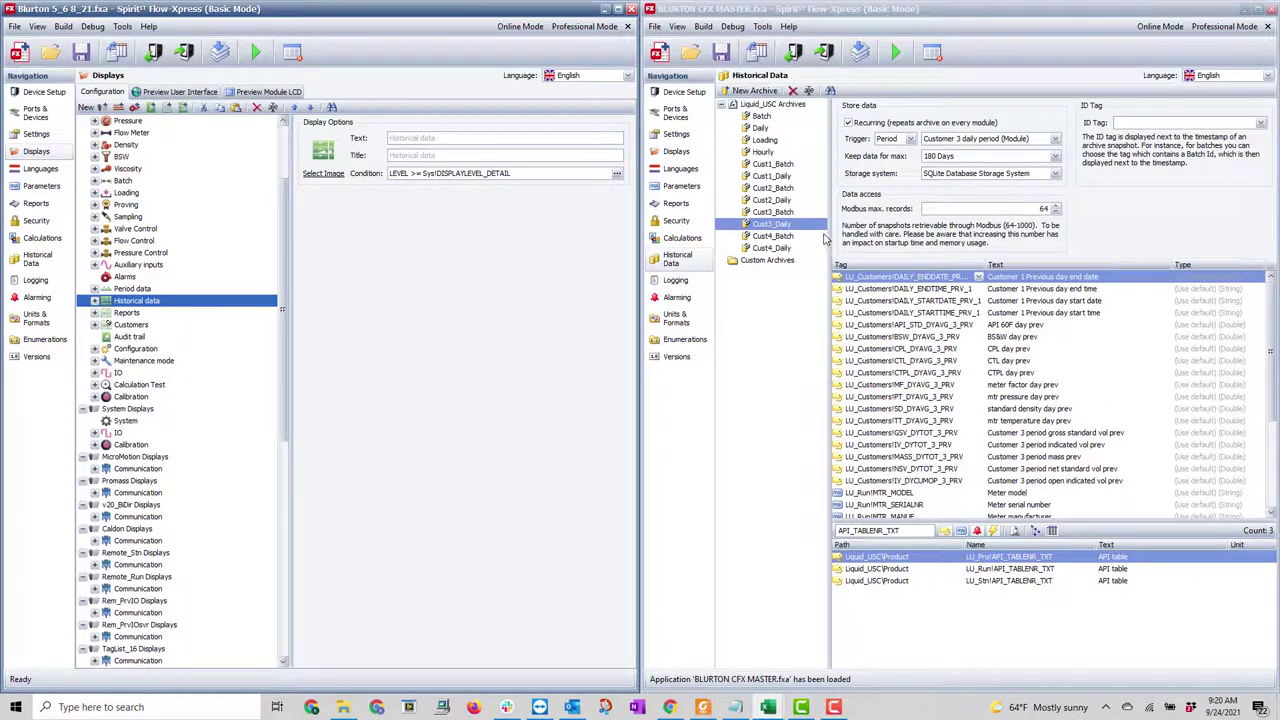
# - Create a recurring Cust3_Batch archive in the second project, triggered by PERIODA_ARCHIVE
pyautogui.click(37, 258)
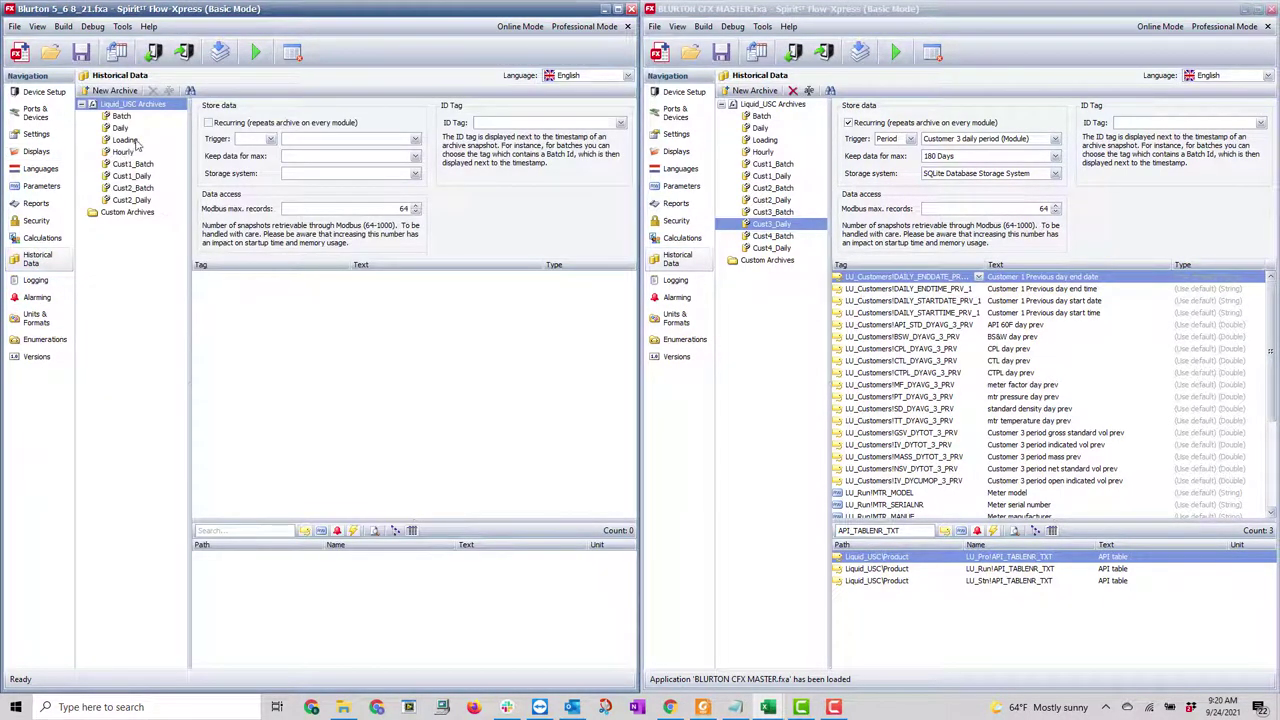
pyautogui.click(115, 91)
pyautogui.click(128, 213)
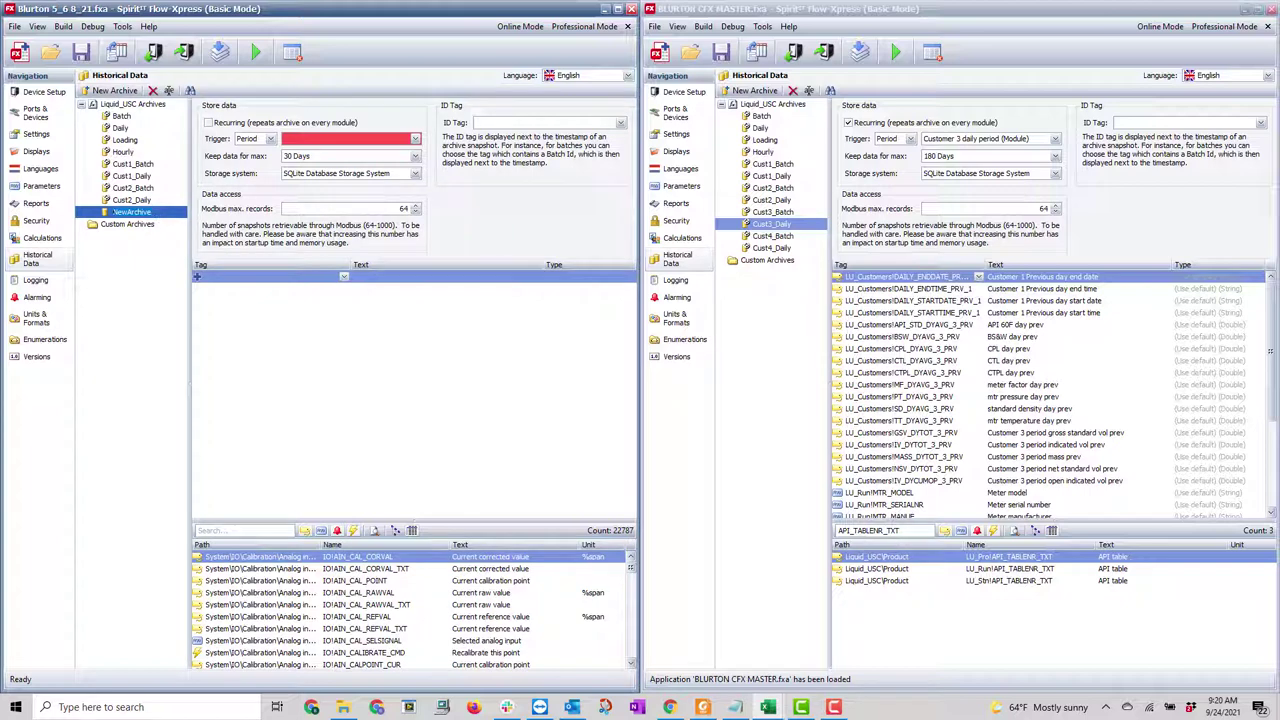
pyautogui.write('Cust3_Batch')
pyautogui.click(209, 123)
pyautogui.click(310, 141)
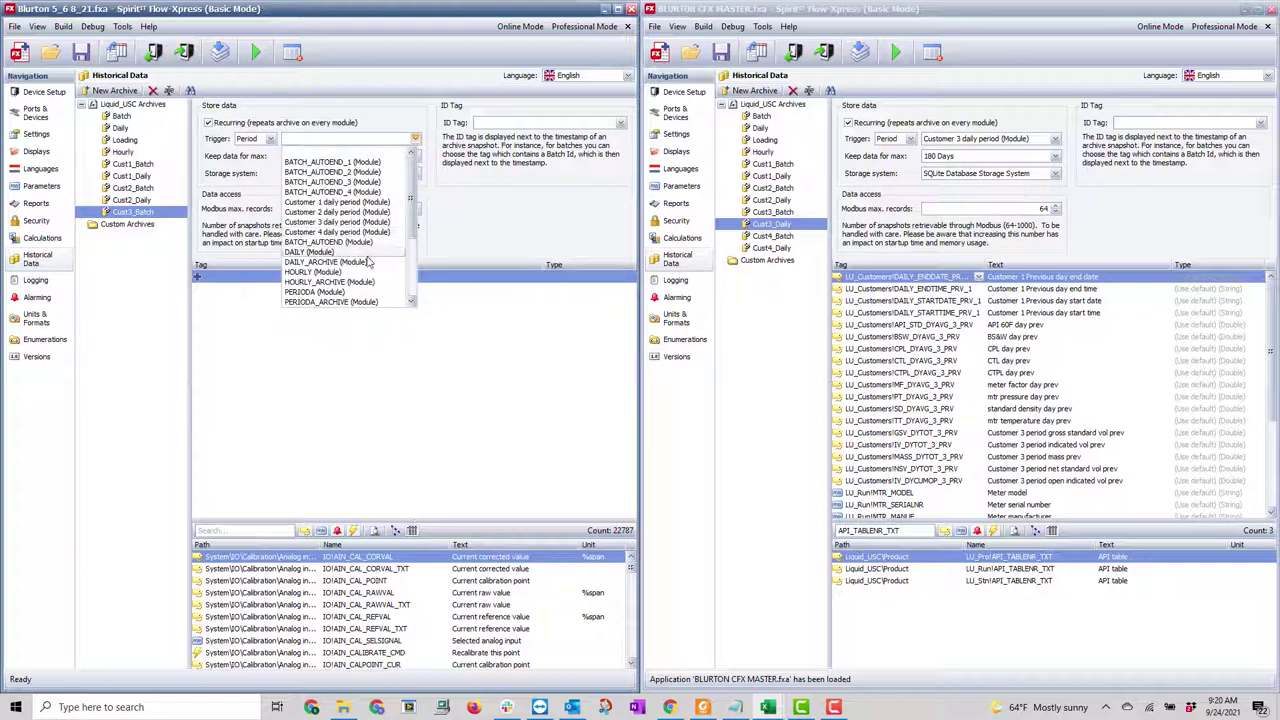
pyautogui.click(330, 302)
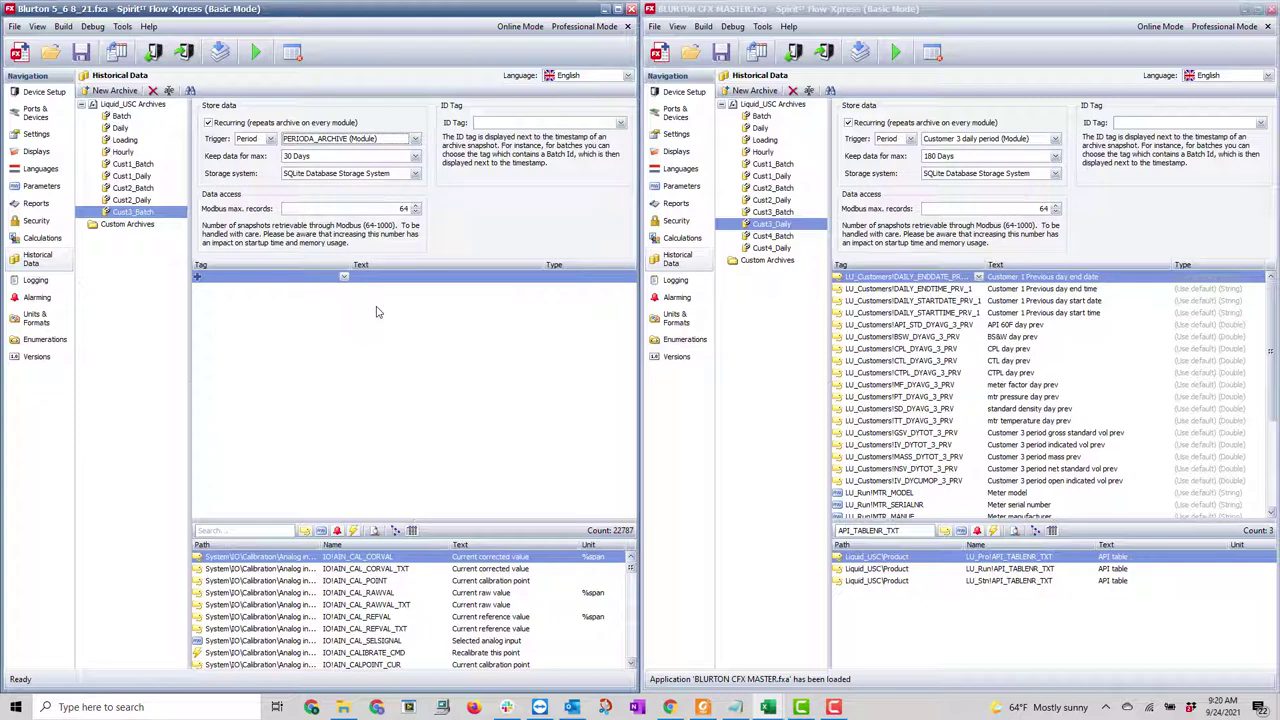
# - Copy all tags from the master's Cust3_Daily archive and paste them into Cust3_Batch
pyautogui.click(844, 281)
pyautogui.scroll(-4, 880, 400)
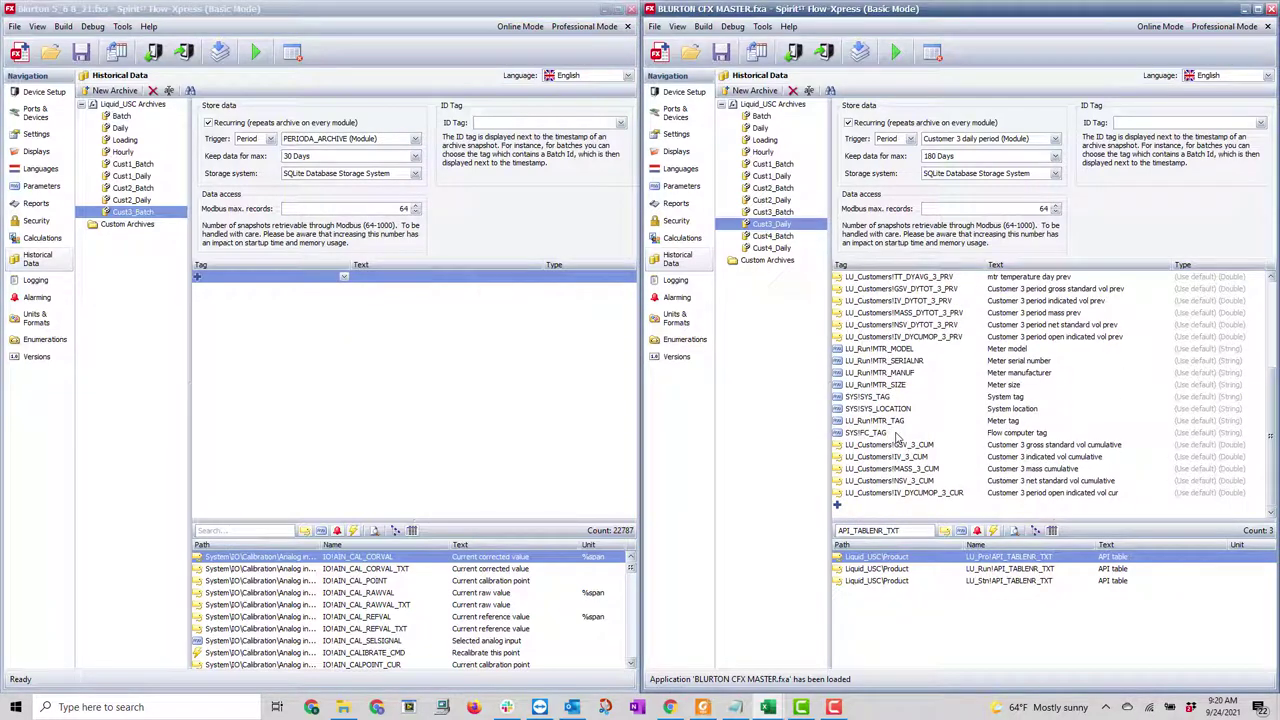
pyautogui.keyDown('shift'); pyautogui.click(905, 489); pyautogui.keyUp('shift')
pyautogui.rightClick(903, 491)
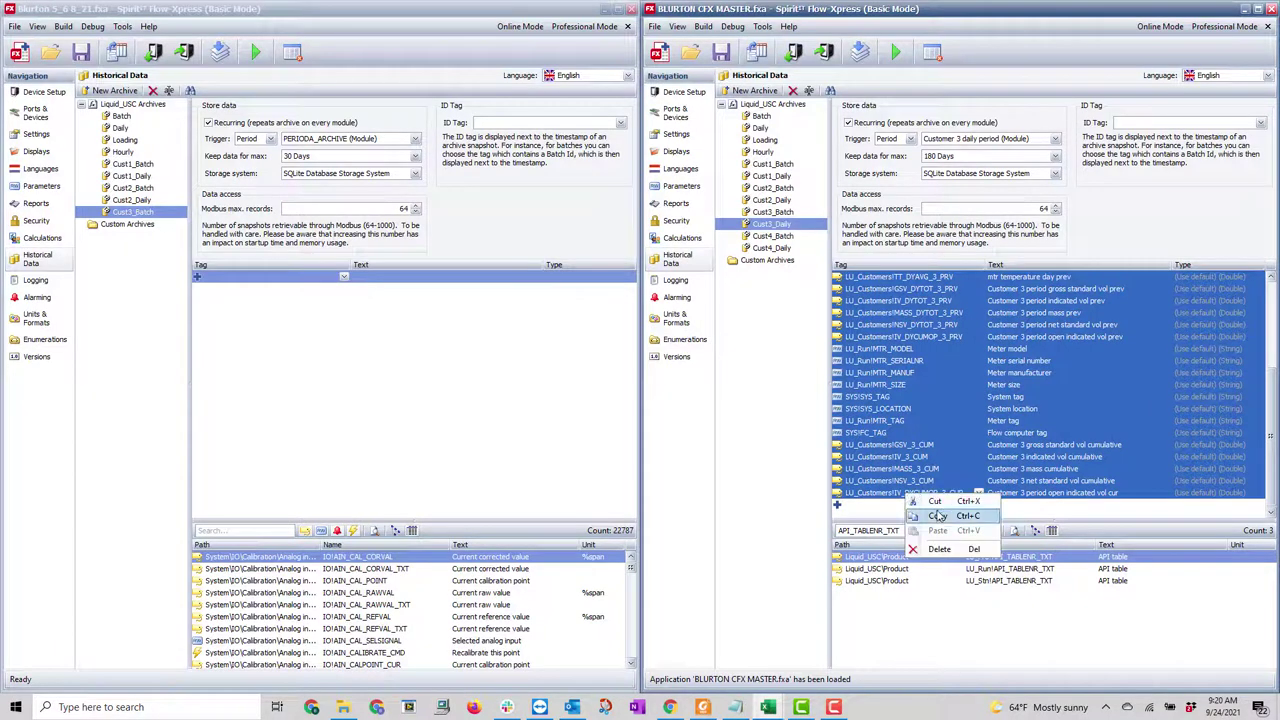
pyautogui.click(935, 513)
pyautogui.rightClick(418, 390)
pyautogui.click(432, 432)
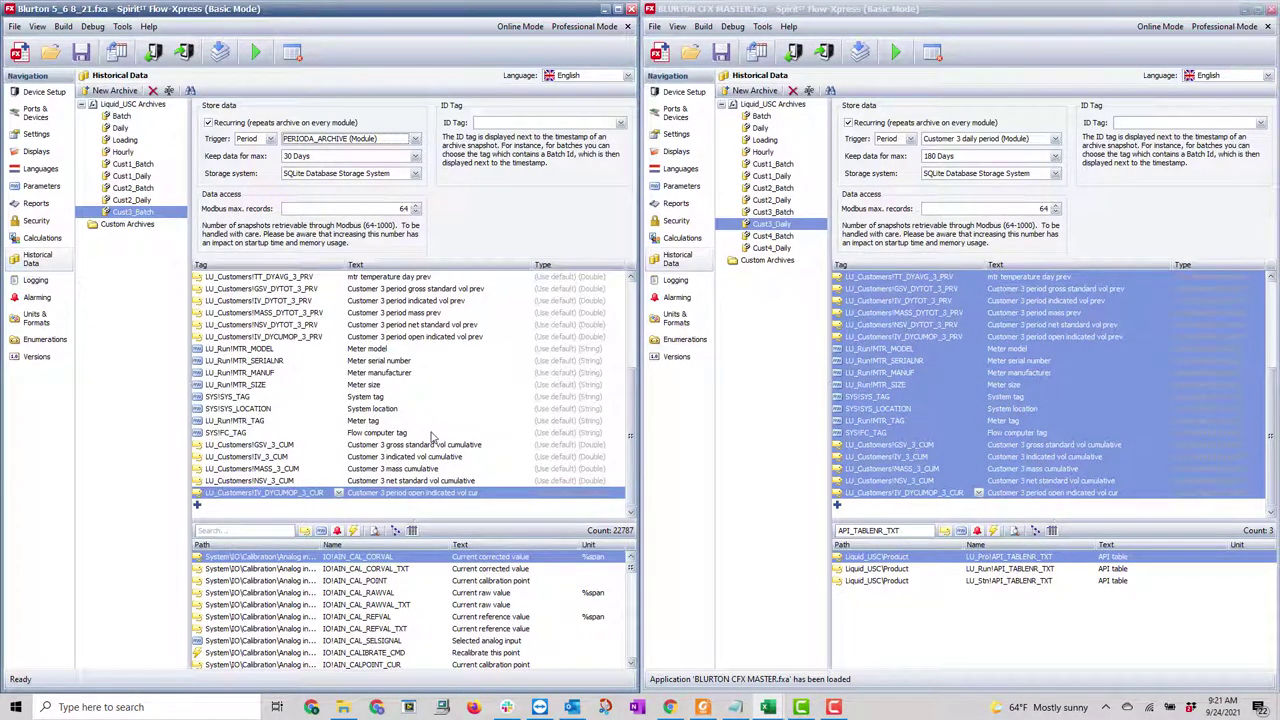
pyautogui.click(767, 384)
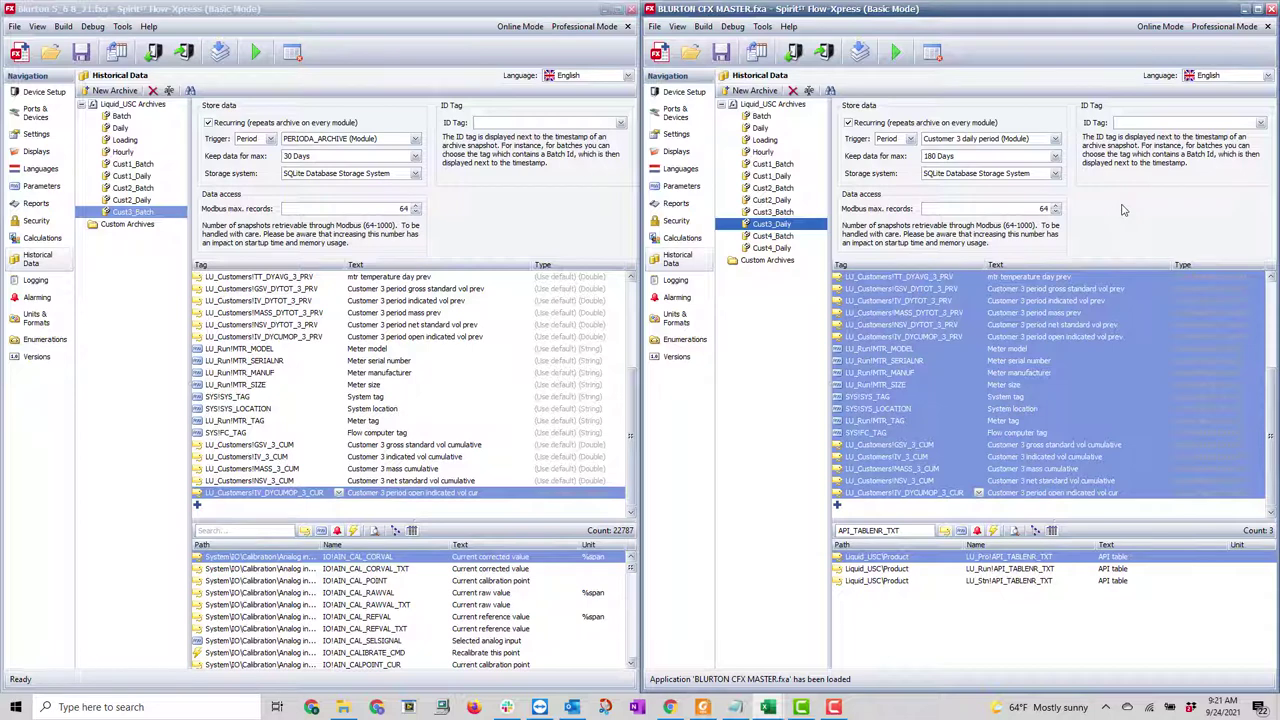
pyautogui.click(772, 200)
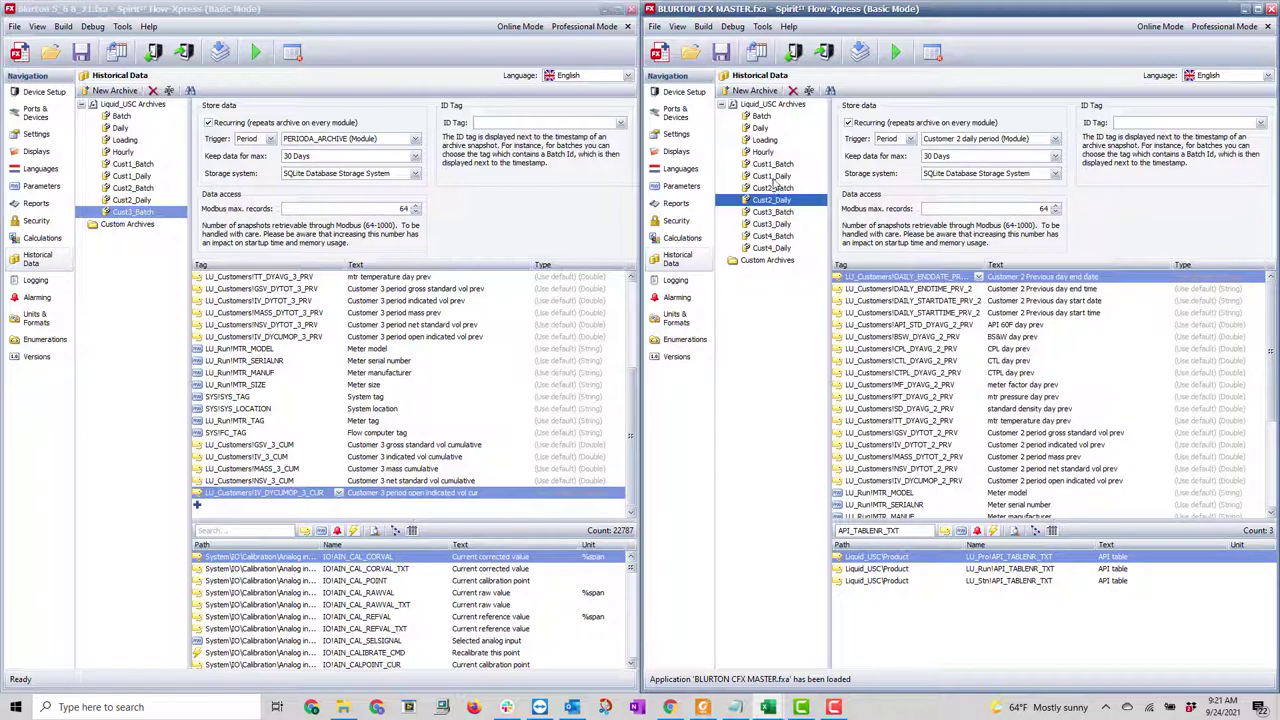